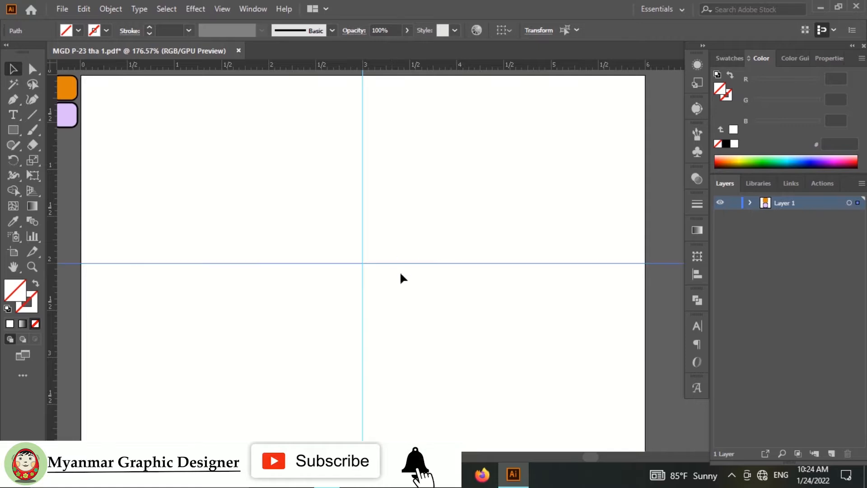
- Lock Layer 1 and add a new layer above it for the drawing
{"action": "left_click", "coordinate": [734, 203]}
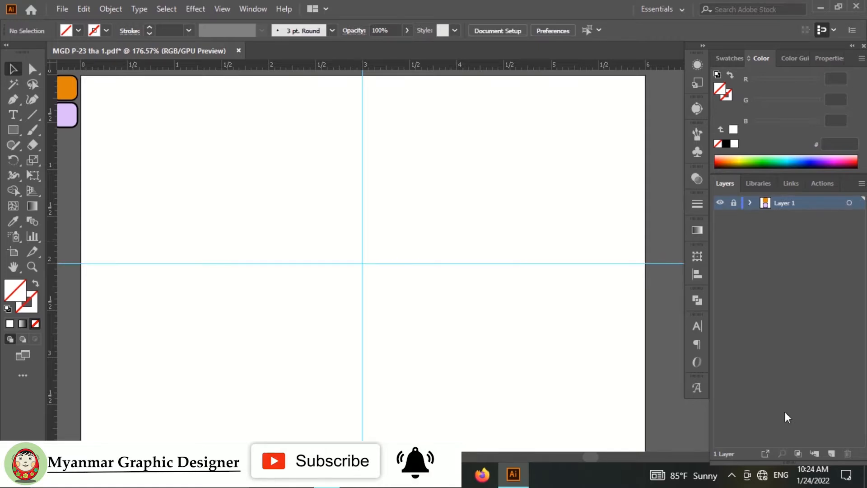
{"action": "left_click", "coordinate": [832, 453]}
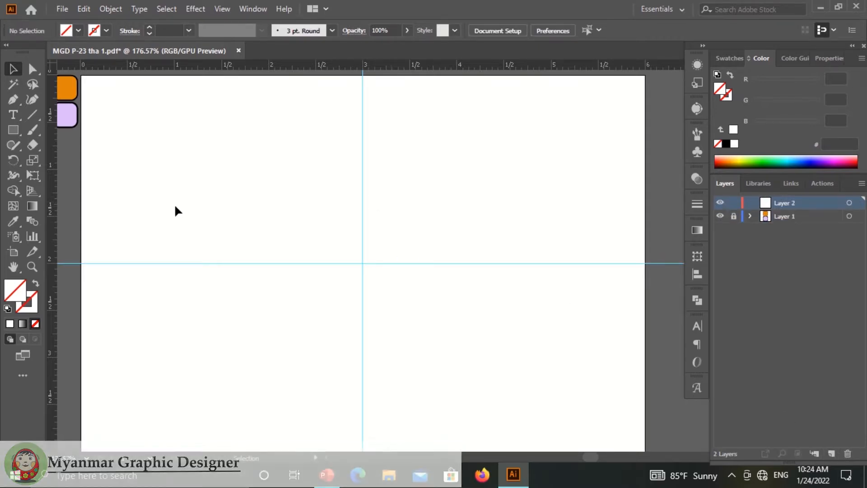
- Draw a circle centred on the guides' intersection and give it a 1 pt black stroke and a white fill
{"action": "left_click_drag", "start_coordinate": [13, 132], "coordinate": [50, 158]}
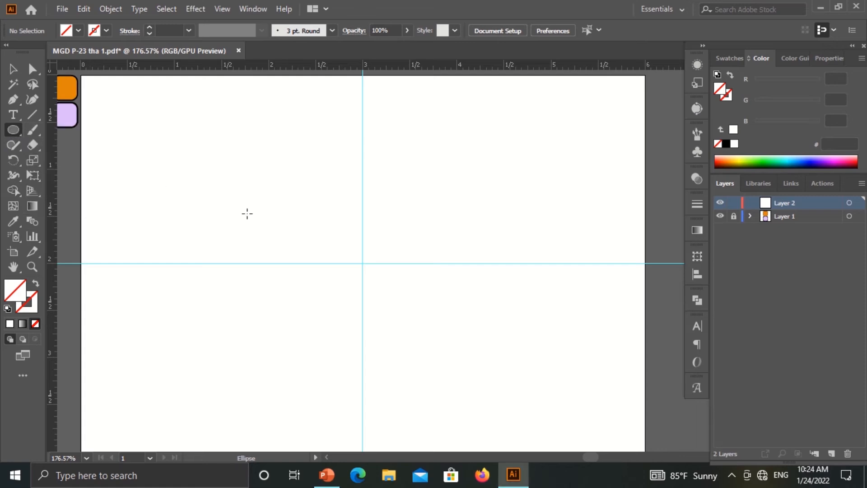
{"action": "left_click_drag", "start_coordinate": [277, 200], "coordinate": [447, 338]}
{"action": "left_click", "coordinate": [13, 68]}
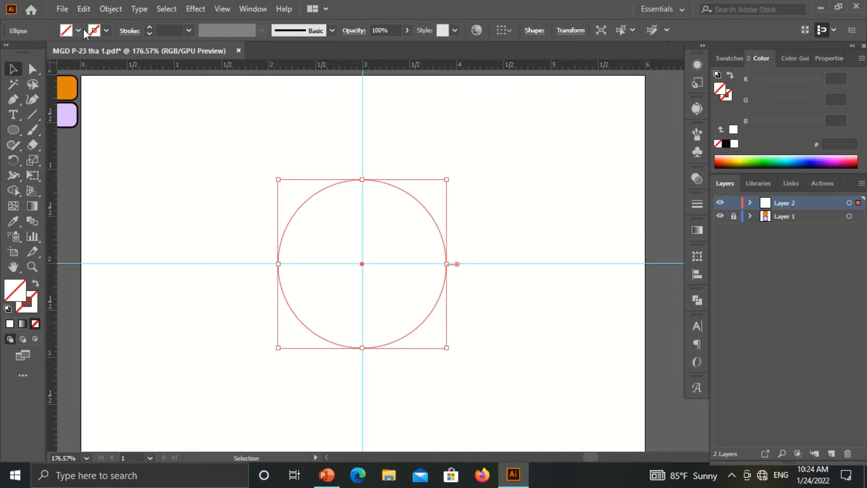
{"action": "left_click", "coordinate": [78, 30]}
{"action": "left_click", "coordinate": [32, 52]}
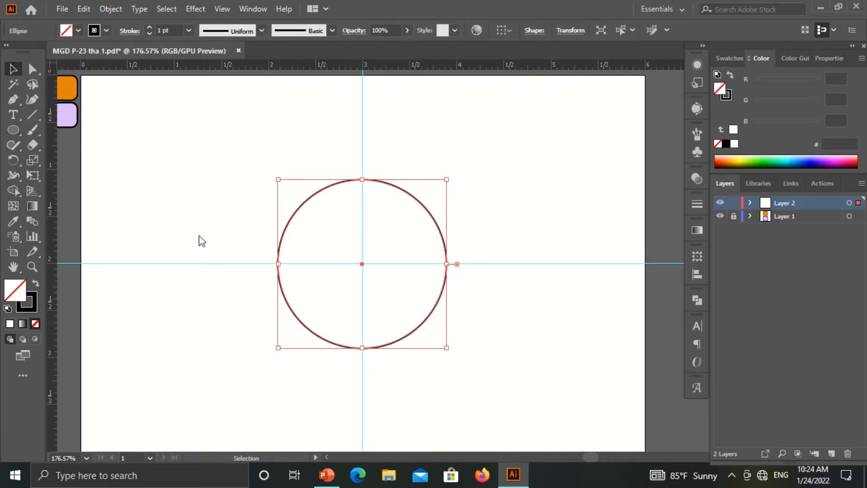
{"action": "left_click", "coordinate": [78, 30]}
{"action": "left_click", "coordinate": [27, 55]}
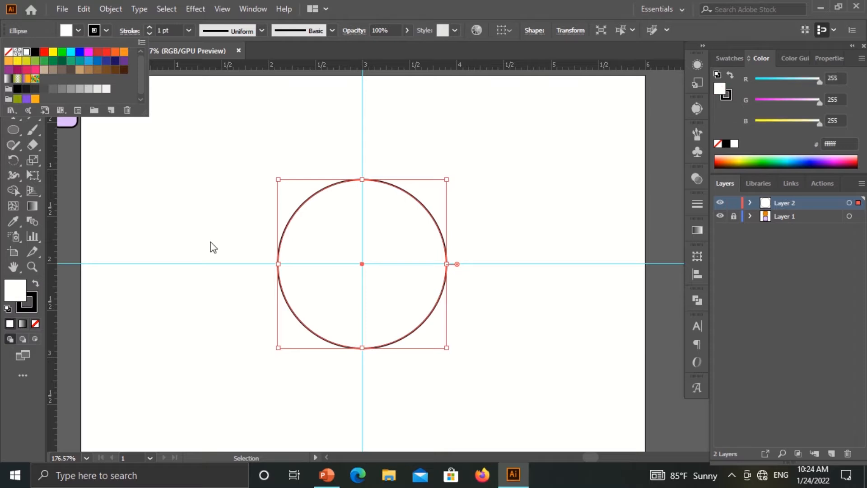
{"action": "left_click", "coordinate": [203, 241]}
{"action": "left_click", "coordinate": [335, 311]}
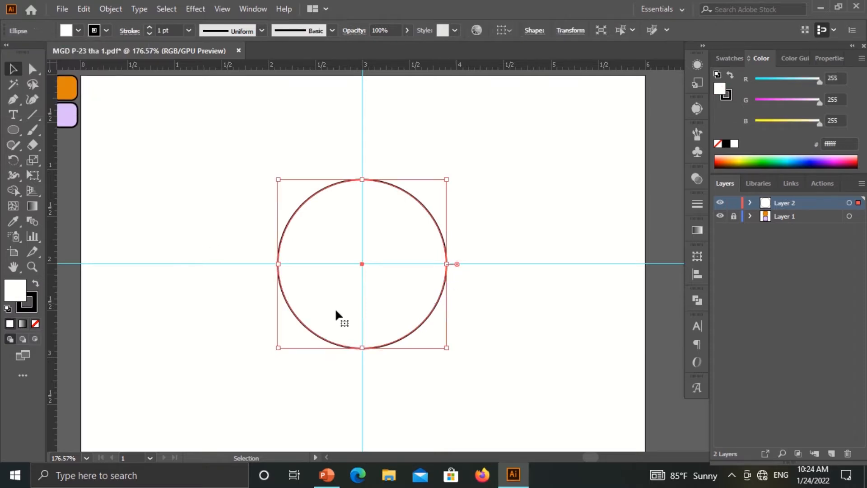
- Draw a slightly smaller circle inside the first and align the centres of both circles
{"action": "left_click", "coordinate": [13, 130]}
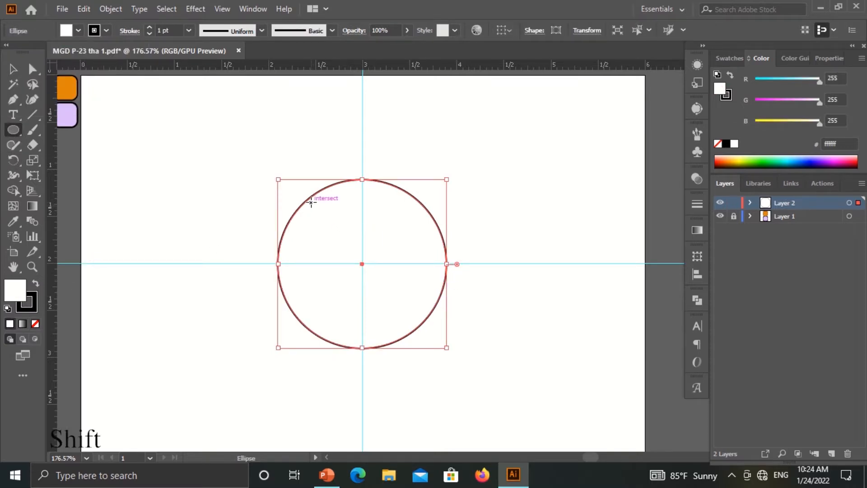
{"action": "left_click_drag", "start_coordinate": [311, 202], "coordinate": [385, 332]}
{"action": "left_click", "coordinate": [20, 70]}
{"action": "left_click_drag", "start_coordinate": [212, 152], "coordinate": [355, 221]}
{"action": "left_click", "coordinate": [499, 31]}
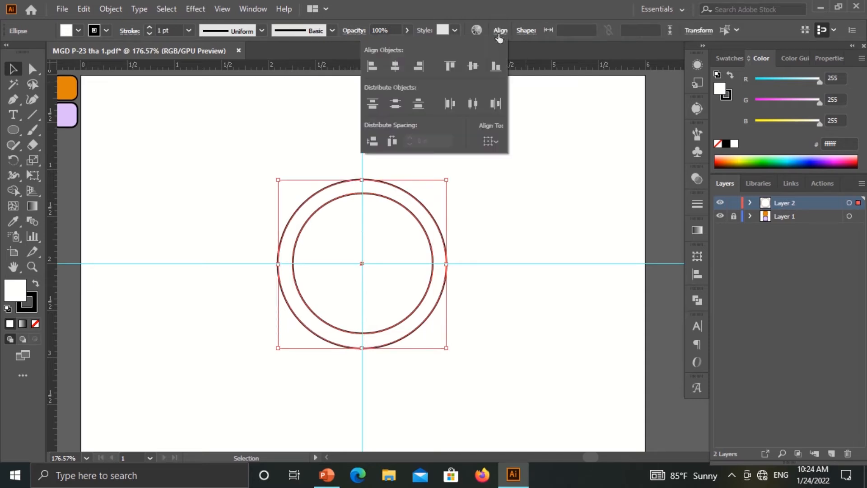
{"action": "left_click", "coordinate": [524, 158]}
{"action": "left_click", "coordinate": [537, 184]}
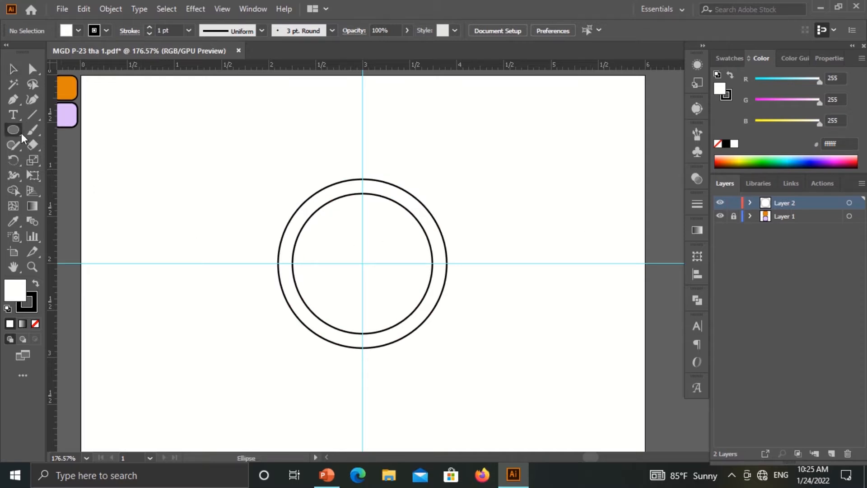
- Draw a small rectangle on the outer circle's top edge, centred on the vertical guide, and send it to the back
{"action": "left_click_drag", "start_coordinate": [21, 133], "coordinate": [69, 128]}
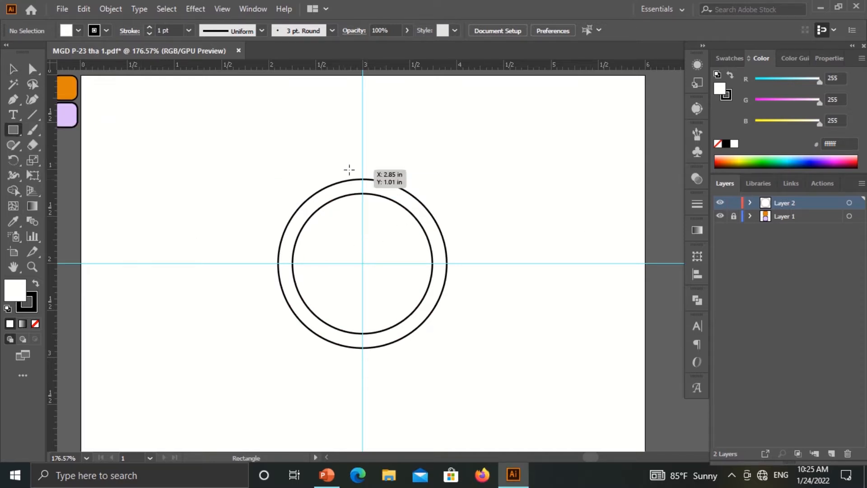
{"action": "left_click_drag", "start_coordinate": [351, 171], "coordinate": [376, 184]}
{"action": "left_click", "coordinate": [13, 69]}
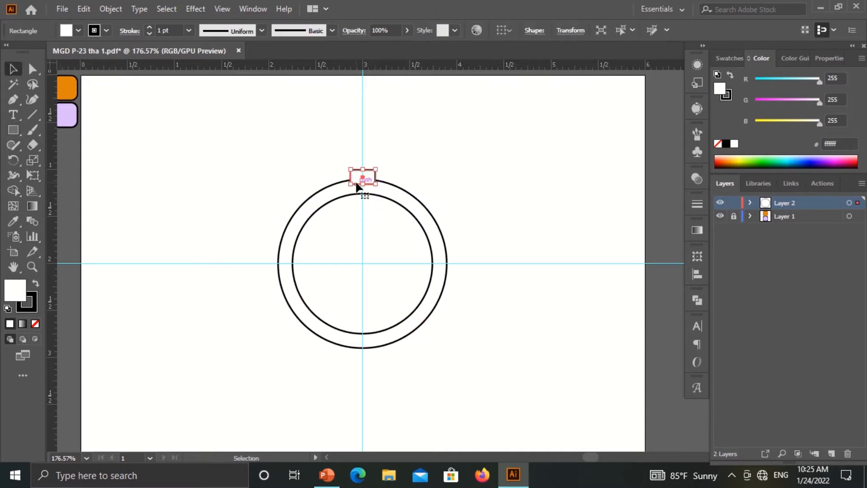
{"action": "right_click", "coordinate": [357, 182]}
{"action": "mouse_move", "coordinate": [421, 394]}
{"action": "left_click", "coordinate": [550, 435]}
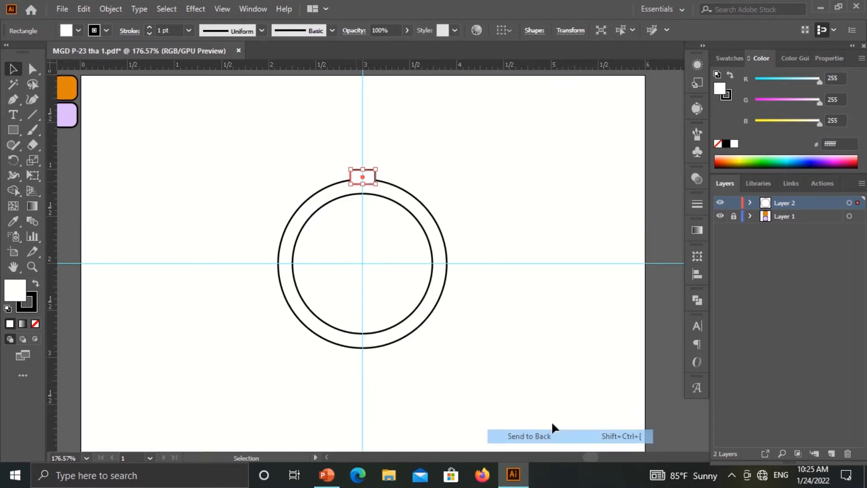
{"action": "left_click", "coordinate": [545, 384]}
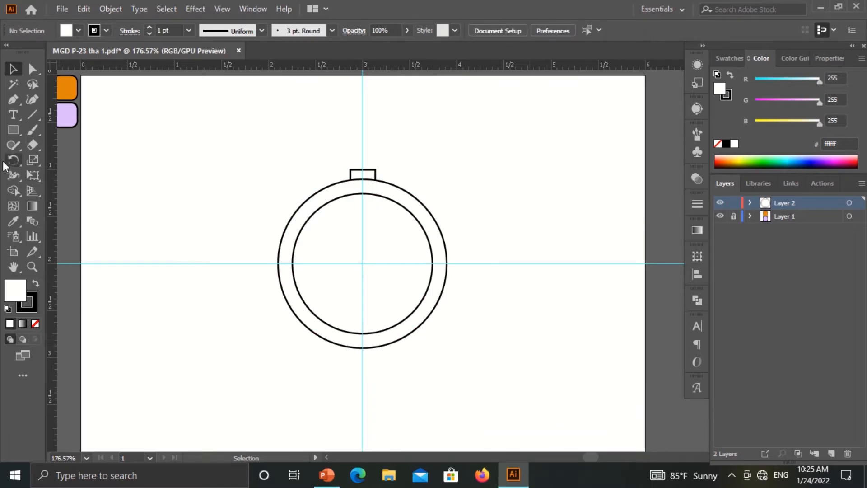
- Draw a wider rectangle on top of the small neck rectangle as the watch's crown
{"action": "left_click", "coordinate": [13, 130]}
{"action": "left_click_drag", "start_coordinate": [342, 157], "coordinate": [385, 174]}
{"action": "left_click", "coordinate": [13, 69]}
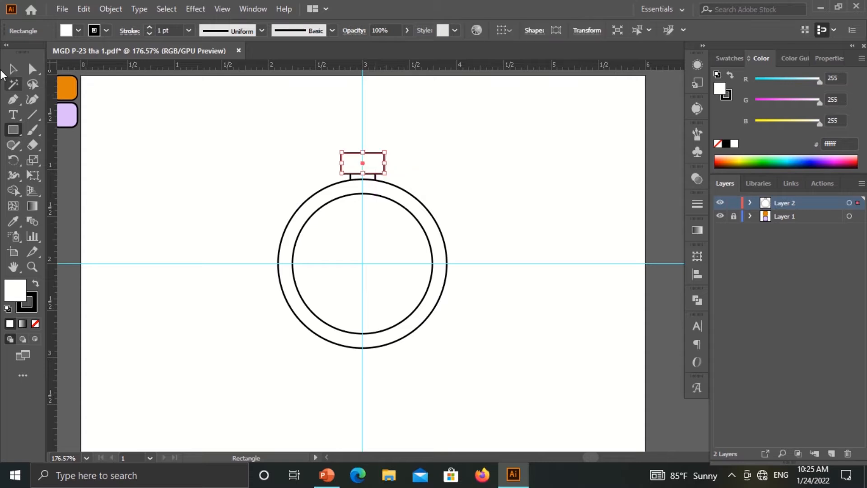
{"action": "left_click", "coordinate": [307, 244]}
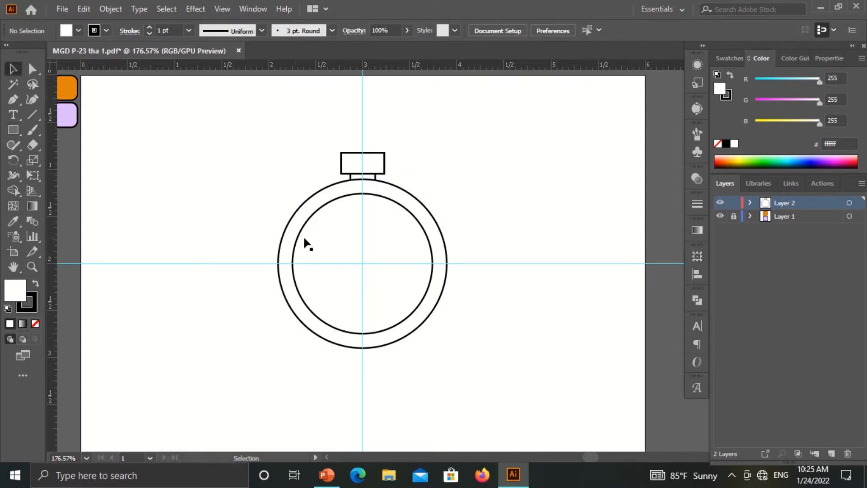
- Narrow the crown rectangle slightly from both sides so that it sits symmetrically about the vertical guide
{"action": "left_click", "coordinate": [360, 161]}
{"action": "left_click", "coordinate": [470, 217]}
{"action": "left_click", "coordinate": [353, 163]}
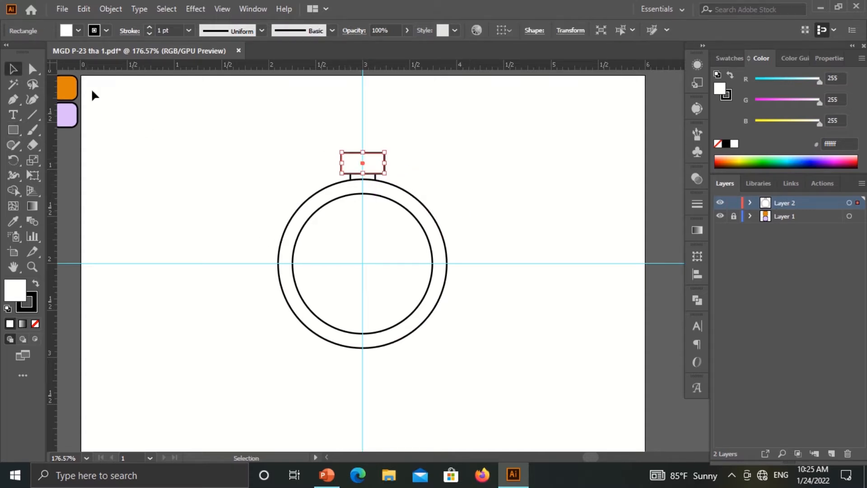
{"action": "key", "text": "ctrl+plus"}
{"action": "key", "text": "ctrl+plus"}
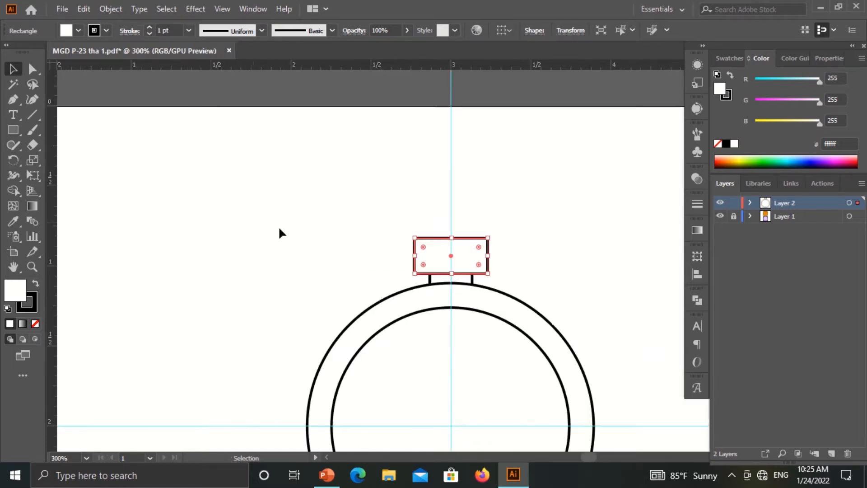
{"action": "left_click_drag", "start_coordinate": [388, 293], "coordinate": [331, 279]}
{"action": "left_click_drag", "start_coordinate": [357, 240], "coordinate": [360, 240]}
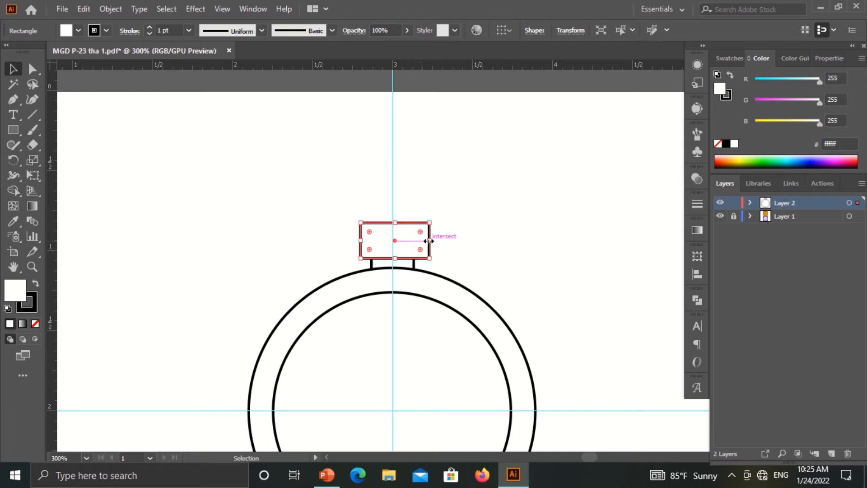
{"action": "left_click_drag", "start_coordinate": [429, 241], "coordinate": [425, 241]}
{"action": "left_click", "coordinate": [470, 258]}
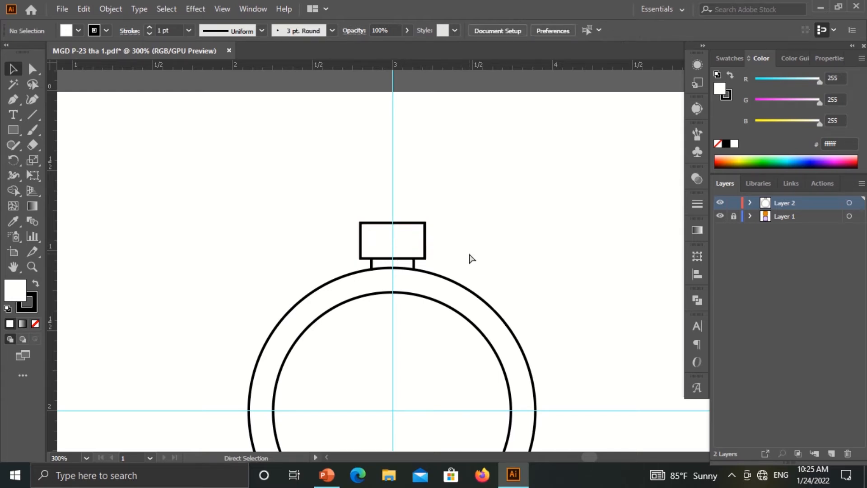
- Round only the two upper corners of the crown rectangle
{"action": "scroll", "coordinate": [470, 258], "scroll_direction": "down", "scroll_amount": 2}
{"action": "key", "text": "ctrl+0"}
{"action": "left_click_drag", "start_coordinate": [447, 253], "coordinate": [360, 261]}
{"action": "left_click", "coordinate": [378, 181]}
{"action": "left_click", "coordinate": [33, 69]}
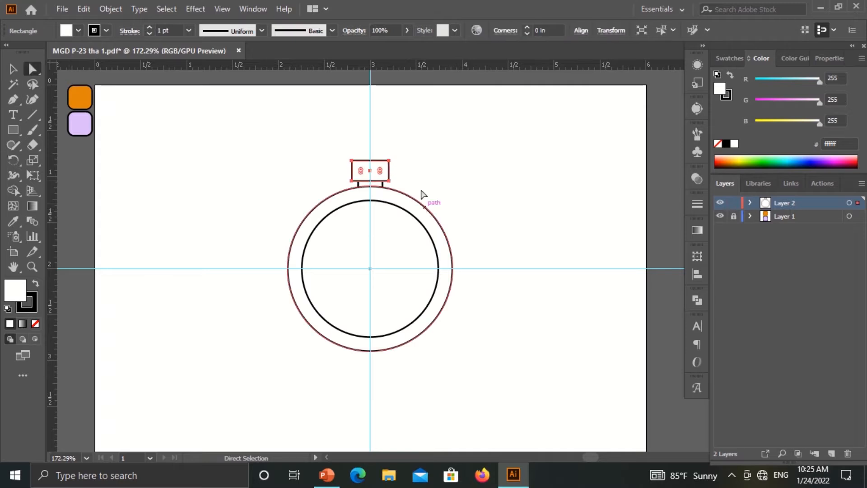
{"action": "left_click", "coordinate": [352, 161]}
{"action": "left_click", "coordinate": [390, 161], "text": "shift"}
{"action": "left_click_drag", "start_coordinate": [360, 169], "coordinate": [366, 174]}
{"action": "left_click", "coordinate": [575, 296]}
- Draw a short vertical line inside the crown near its left side
{"action": "scroll", "coordinate": [575, 298], "scroll_direction": "down", "scroll_amount": 1}
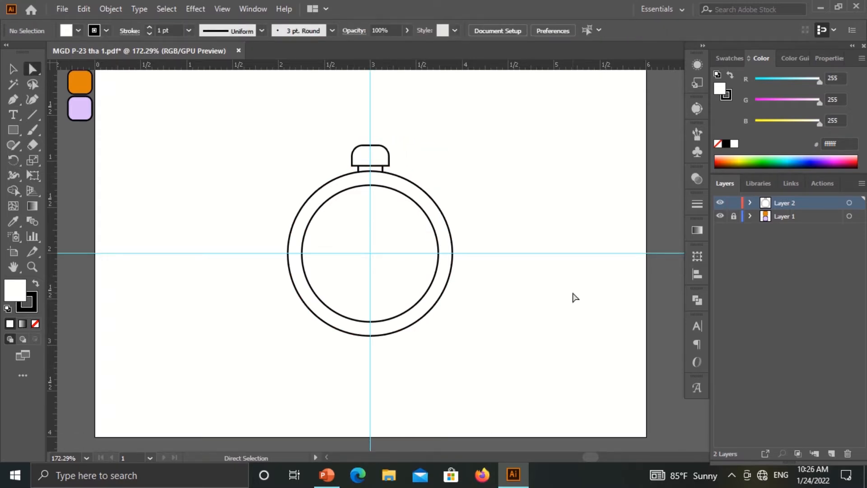
{"action": "key", "text": "ctrl+plus"}
{"action": "key", "text": "ctrl+plus"}
{"action": "scroll", "coordinate": [453, 294], "scroll_direction": "up", "scroll_amount": 3}
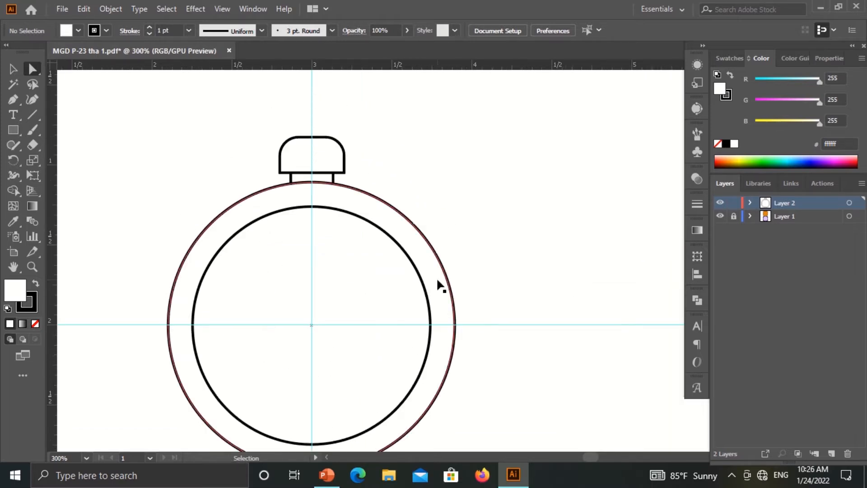
{"action": "key", "text": "ctrl+plus"}
{"action": "left_click_drag", "start_coordinate": [477, 289], "coordinate": [594, 302]}
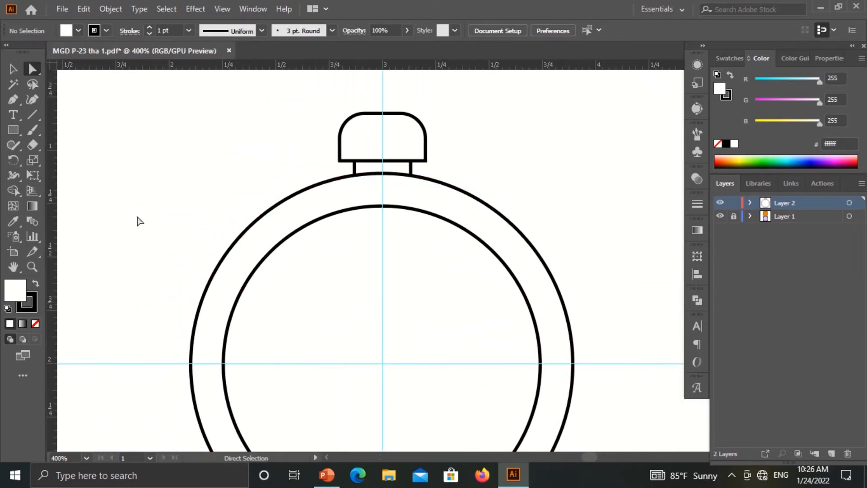
{"action": "left_click", "coordinate": [32, 115]}
{"action": "left_click_drag", "start_coordinate": [354, 127], "coordinate": [373, 152]}
- Copy the short line to the right and repeat the copy to make eight evenly spaced lines across the crown
{"action": "key", "text": "v"}
{"action": "left_click", "coordinate": [174, 143]}
{"action": "left_click", "coordinate": [420, 172]}
{"action": "key", "text": "ctrl+d"}
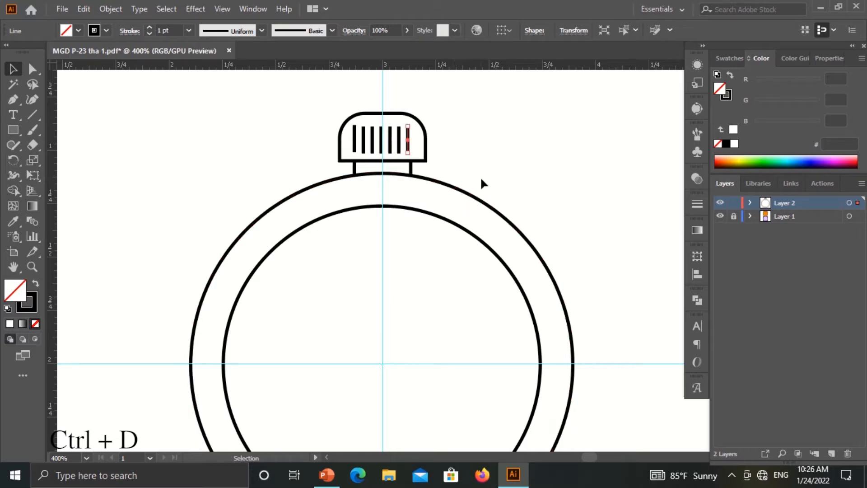
{"action": "key", "text": "ctrl+d"}
{"action": "left_click", "coordinate": [494, 178]}
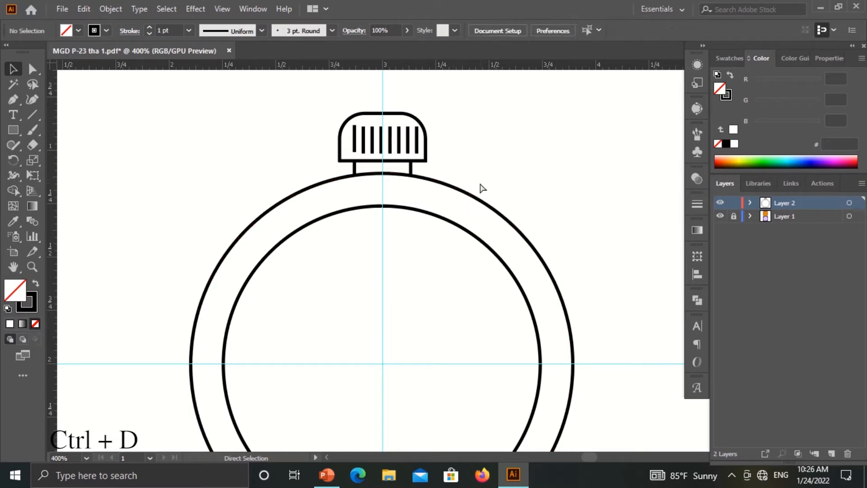
- Bring the leftmost crown line level with the others and give all eight lines round stroke caps
{"action": "key", "text": "ctrl+plus"}
{"action": "key", "text": "ctrl+plus"}
{"action": "scroll", "coordinate": [480, 181], "scroll_direction": "up", "scroll_amount": 5}
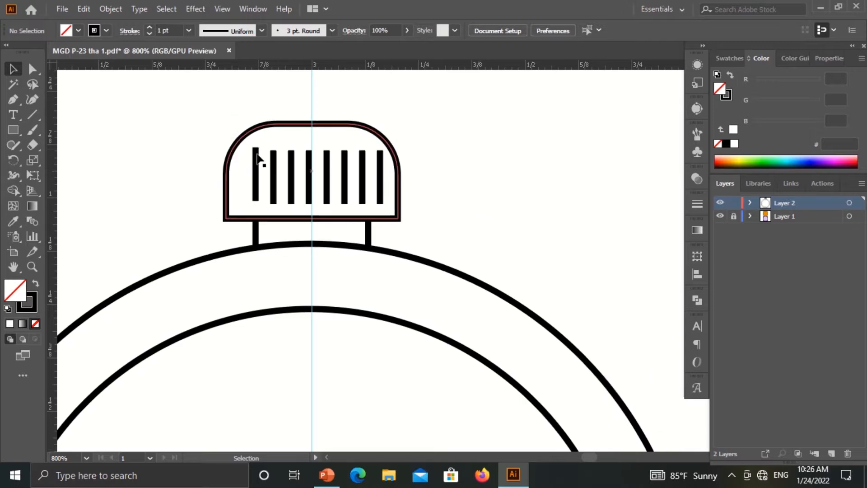
{"action": "left_click", "coordinate": [256, 174]}
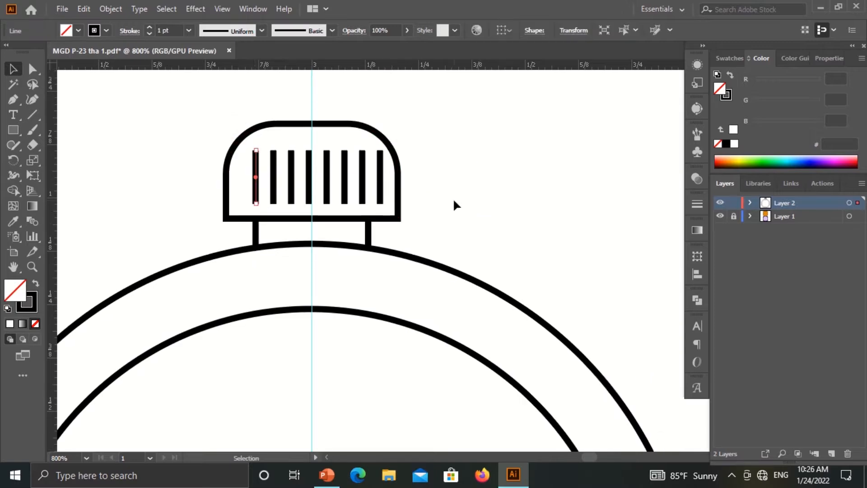
{"action": "left_click", "coordinate": [274, 189], "text": "shift"}
{"action": "left_click", "coordinate": [291, 190], "text": "shift"}
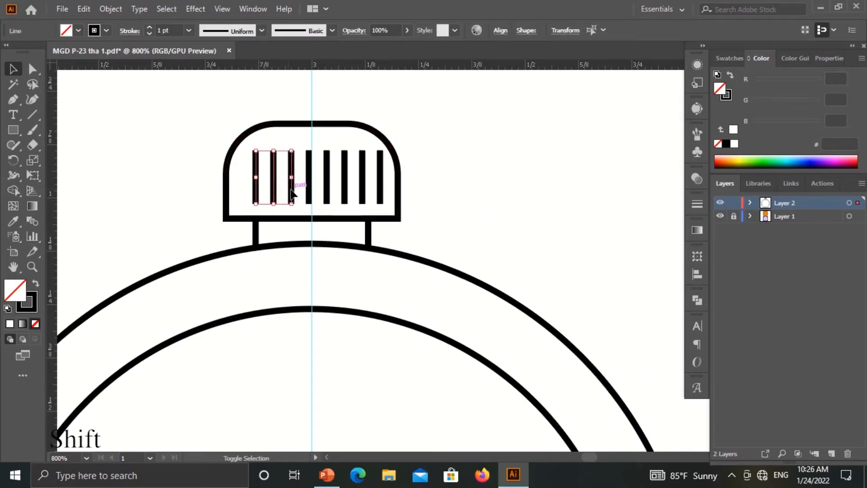
{"action": "left_click", "coordinate": [309, 191], "text": "shift"}
{"action": "left_click", "coordinate": [345, 189], "text": "shift"}
{"action": "left_click", "coordinate": [363, 189], "text": "shift"}
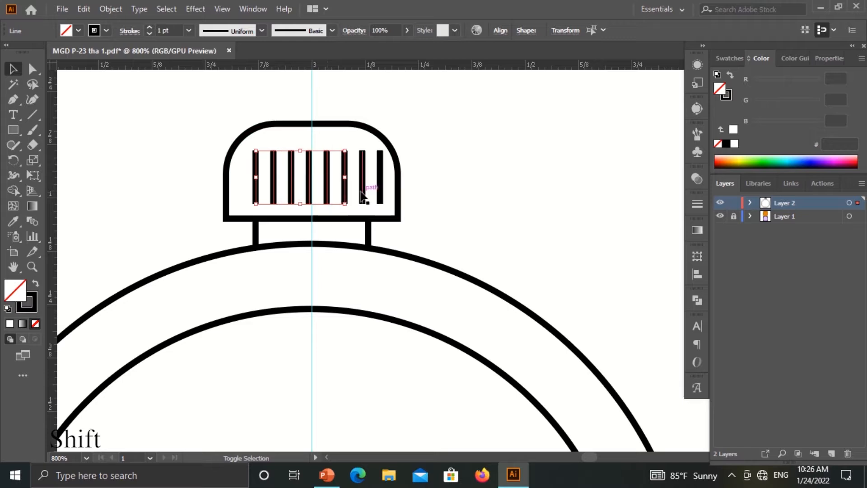
{"action": "left_click", "coordinate": [380, 189], "text": "shift"}
{"action": "left_click", "coordinate": [132, 32]}
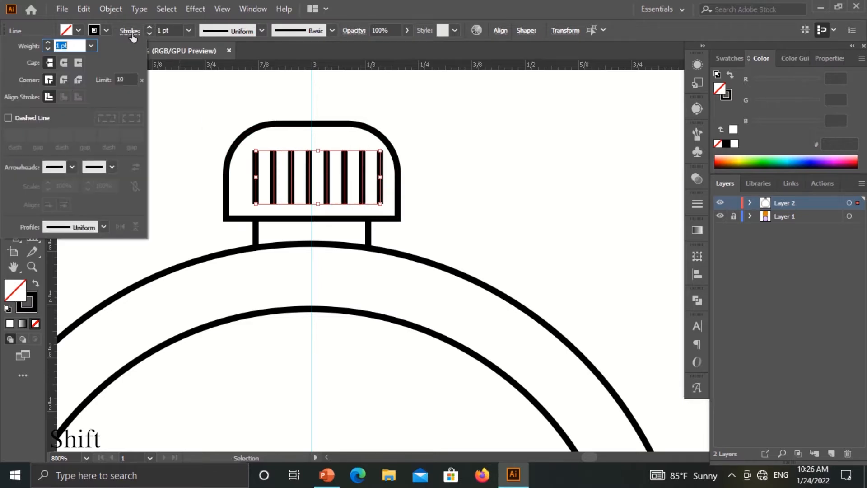
{"action": "left_click", "coordinate": [68, 66]}
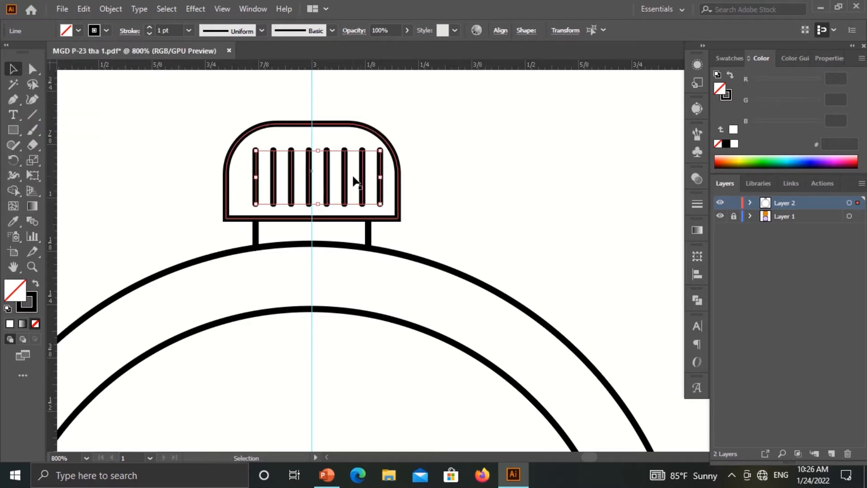
- Group the eight crown lines and move the group slightly up and left to centre it on the vertical guide
{"action": "right_click", "coordinate": [366, 170]}
{"action": "left_click", "coordinate": [416, 248]}
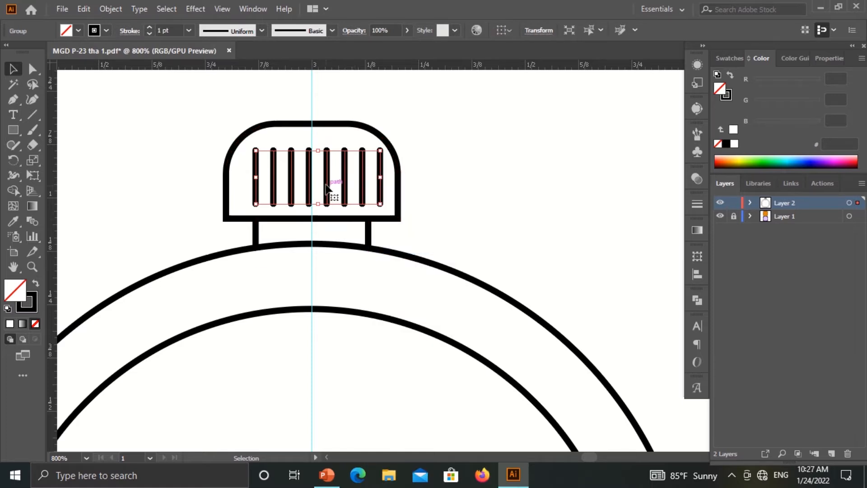
{"action": "left_click_drag", "start_coordinate": [332, 188], "coordinate": [322, 176]}
{"action": "key", "text": "Up"}
{"action": "key", "text": "Up"}
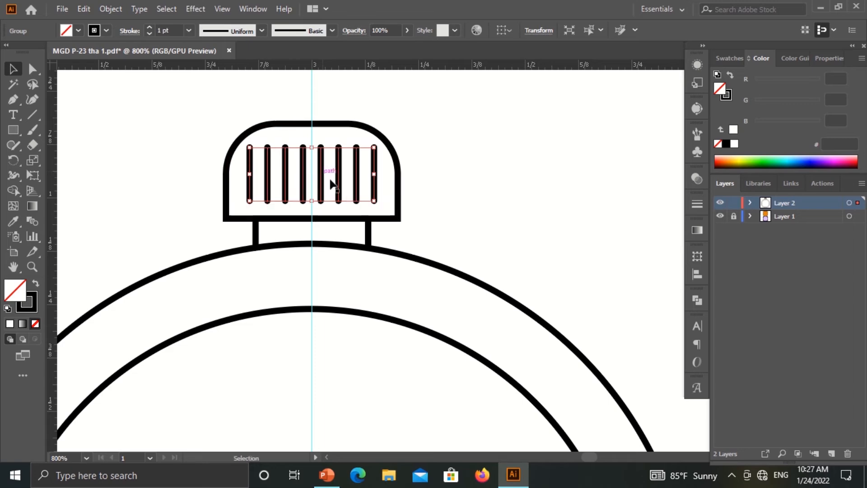
{"action": "left_click", "coordinate": [513, 209]}
{"action": "key", "text": "ctrl+minus"}
{"action": "key", "text": "ctrl+minus"}
{"action": "key", "text": "ctrl+minus"}
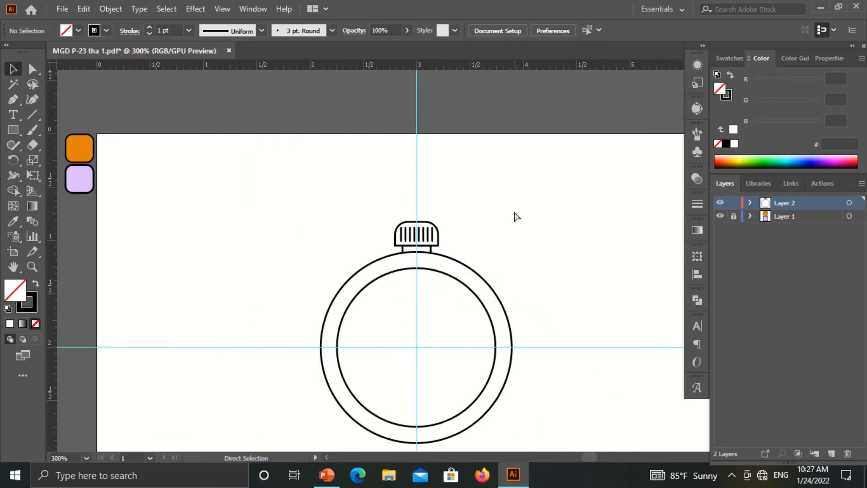
- Draw two roughly concentric circles above the crown, centred on the vertical guide, with the inner one slightly smaller and both overlapping the crown
{"action": "key", "text": "ctrl+minus"}
{"action": "key", "text": "ctrl+plus"}
{"action": "key", "text": "ctrl+plus"}
{"action": "key", "text": "ctrl+plus"}
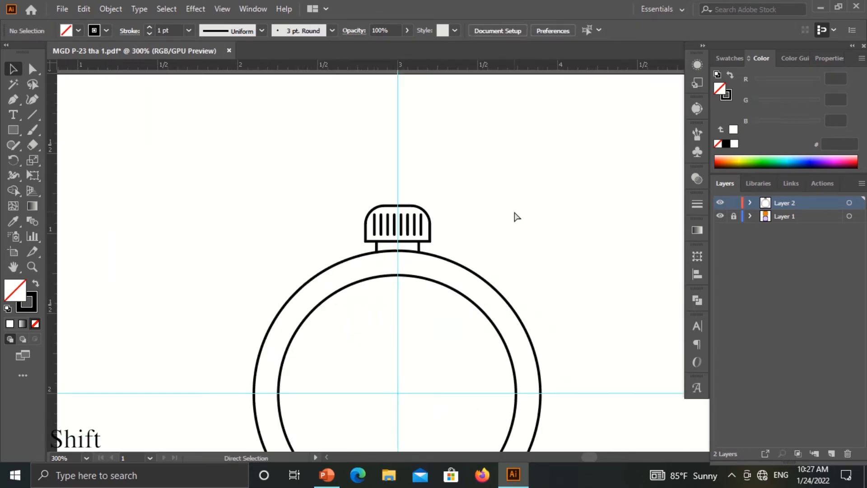
{"action": "key", "text": "ctrl+minus"}
{"action": "scroll", "coordinate": [479, 228], "scroll_direction": "up", "scroll_amount": 1}
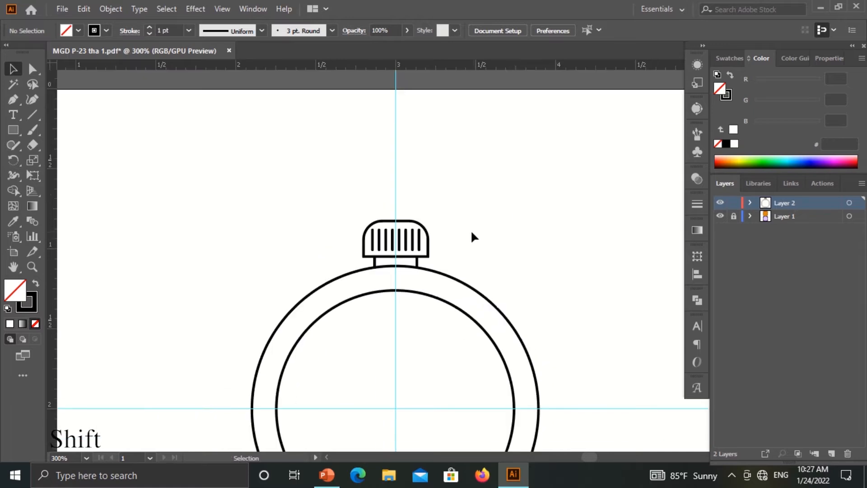
{"action": "left_click_drag", "start_coordinate": [15, 131], "coordinate": [72, 155]}
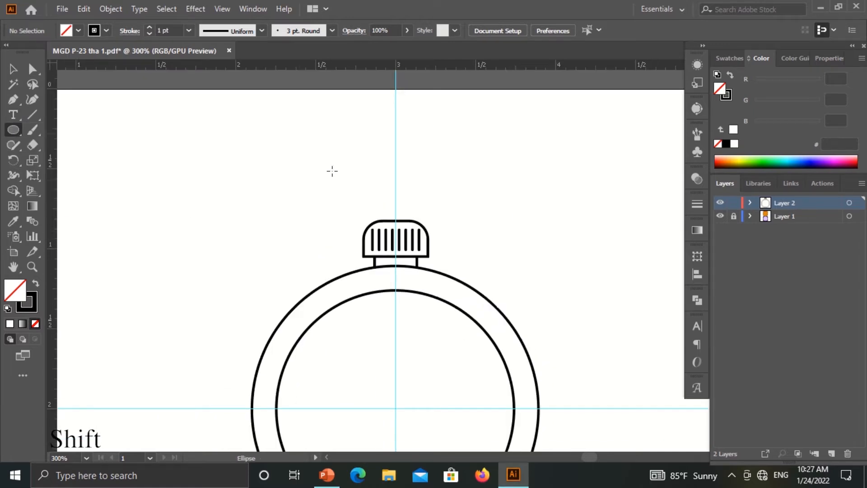
{"action": "left_click_drag", "start_coordinate": [326, 123], "coordinate": [452, 249]}
{"action": "left_click_drag", "start_coordinate": [394, 192], "coordinate": [409, 237]}
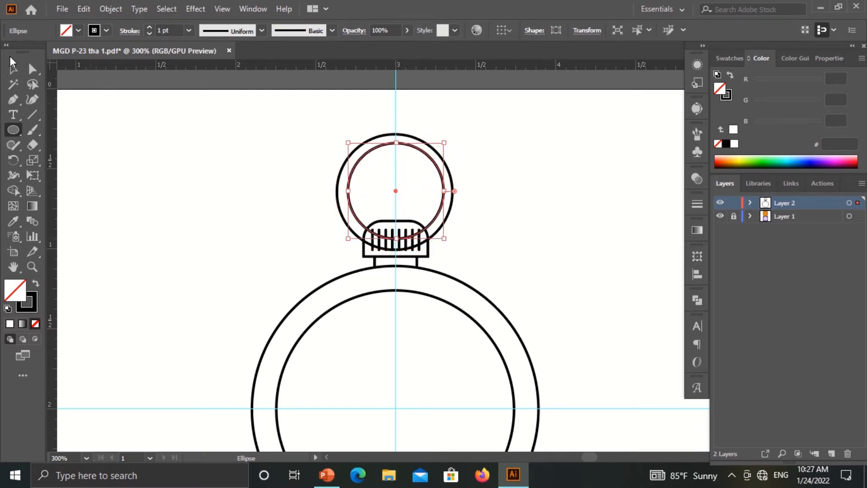
- Align the two circles above the crown to each other by their horizontal and vertical centres
{"action": "left_click", "coordinate": [12, 68]}
{"action": "left_click_drag", "start_coordinate": [322, 131], "coordinate": [405, 174]}
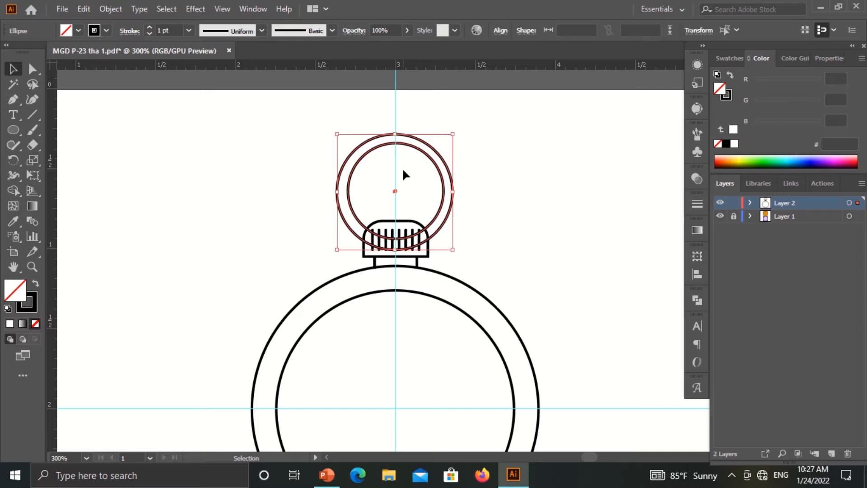
{"action": "left_click", "coordinate": [499, 31]}
{"action": "left_click", "coordinate": [401, 69]}
{"action": "left_click", "coordinate": [474, 67]}
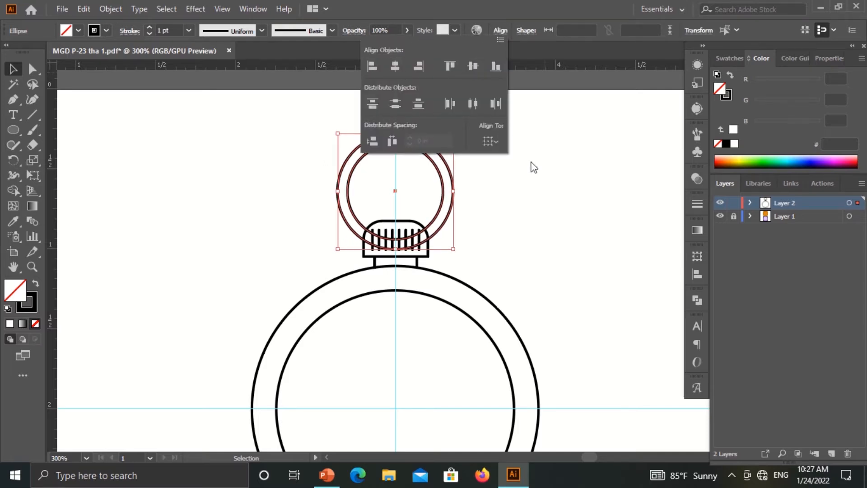
{"action": "left_click", "coordinate": [529, 160]}
- Send both ring circles to the back so they sit behind the crown
{"action": "left_click_drag", "start_coordinate": [360, 132], "coordinate": [380, 153]}
{"action": "right_click", "coordinate": [380, 153]}
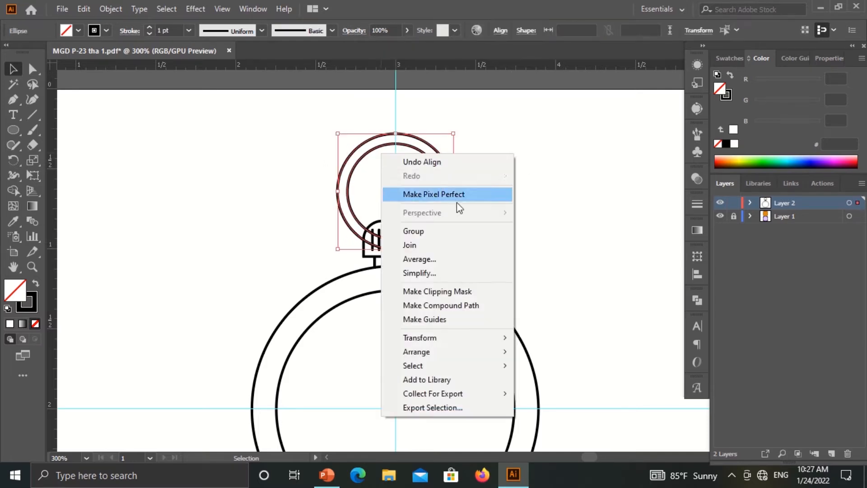
{"action": "mouse_move", "coordinate": [445, 357]}
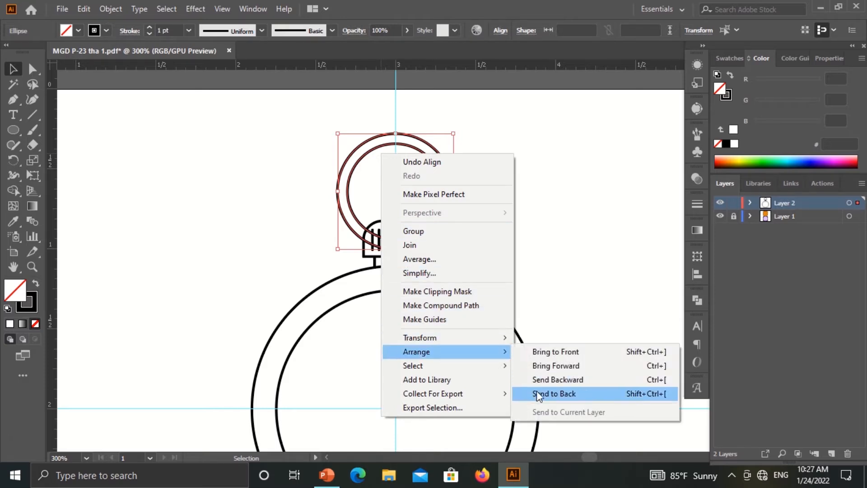
{"action": "left_click", "coordinate": [537, 392]}
- Scale both ring circles down proportionally and seat them lower behind the crown, centred on the vertical guide
{"action": "left_click", "coordinate": [353, 193]}
{"action": "left_click_drag", "start_coordinate": [316, 154], "coordinate": [355, 183]}
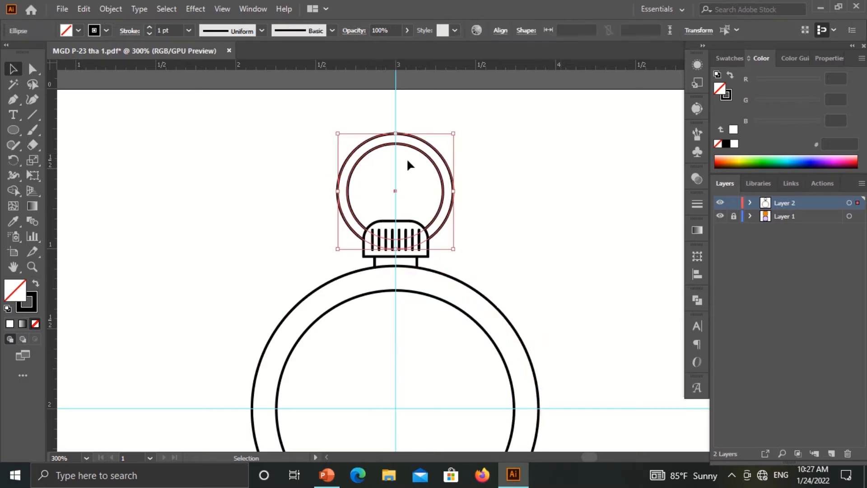
{"action": "left_click_drag", "start_coordinate": [454, 133], "coordinate": [403, 169]}
{"action": "left_click", "coordinate": [519, 196]}
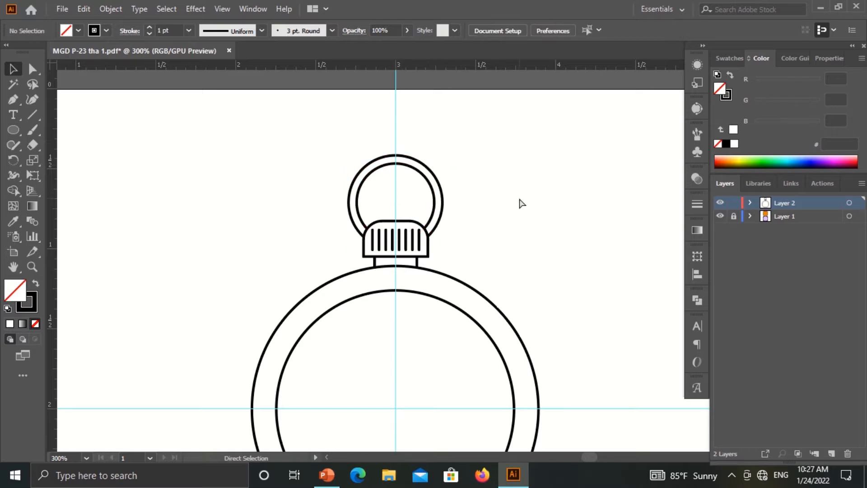
- Shrink the two ring circles a little more, keeping them tucked behind the crown
{"action": "key", "text": "ctrl+1"}
{"action": "key", "text": "ctrl+plus"}
{"action": "key", "text": "ctrl+plus"}
{"action": "key", "text": "ctrl+plus"}
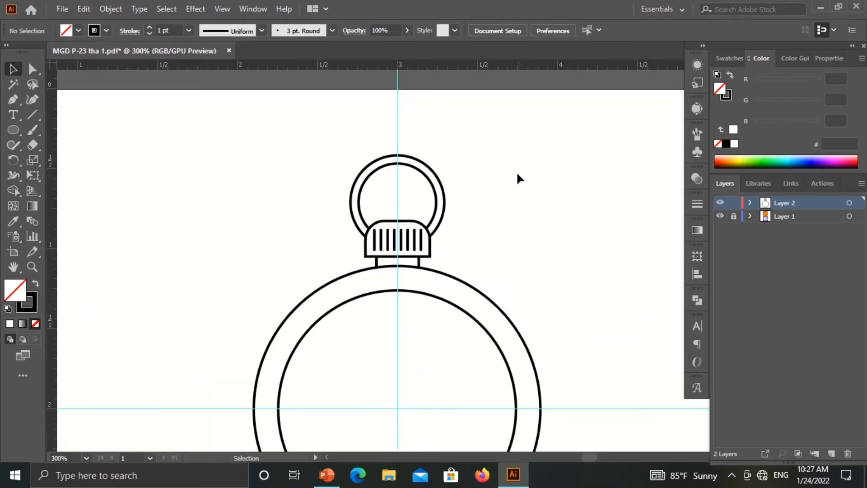
{"action": "left_click", "coordinate": [404, 167]}
{"action": "mouse_move", "coordinate": [446, 157]}
{"action": "left_mouse_down"}
{"action": "mouse_move", "coordinate": [437, 166]}
{"action": "mouse_move", "coordinate": [442, 158]}
{"action": "left_mouse_up"}
{"action": "left_click", "coordinate": [467, 166]}
{"action": "left_click", "coordinate": [410, 169]}
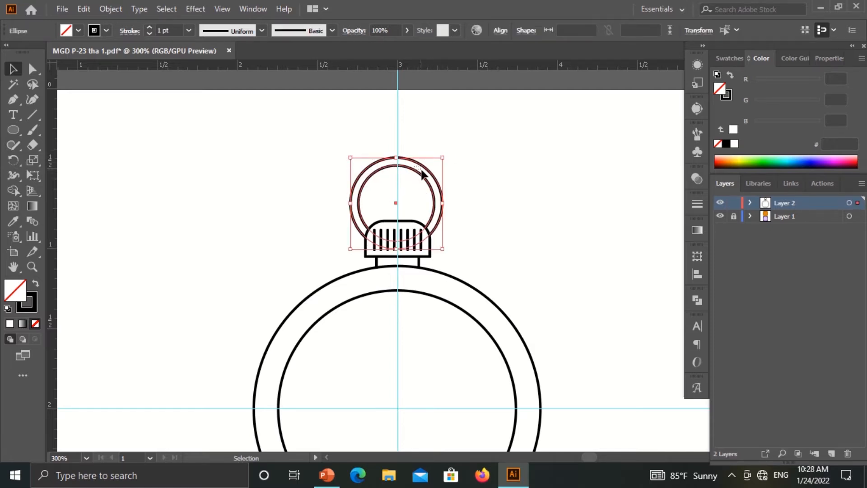
{"action": "left_click", "coordinate": [514, 184]}
{"action": "key", "text": "ctrl+1"}
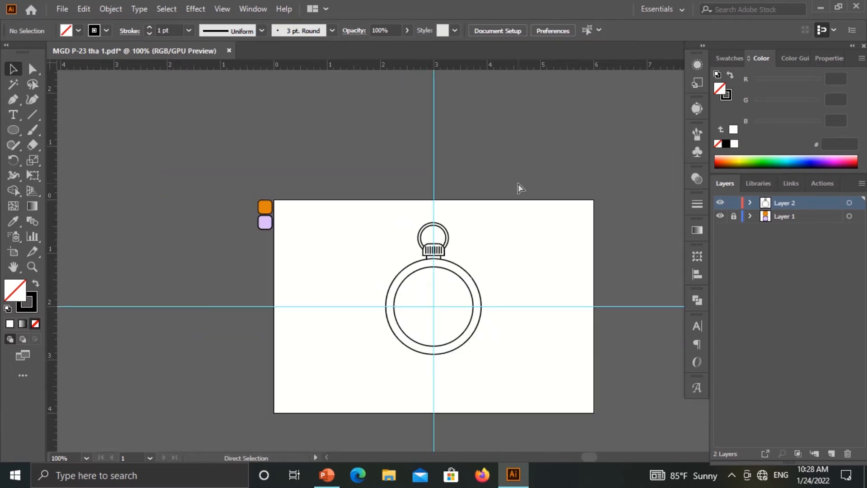
{"action": "key", "text": "ctrl+plus"}
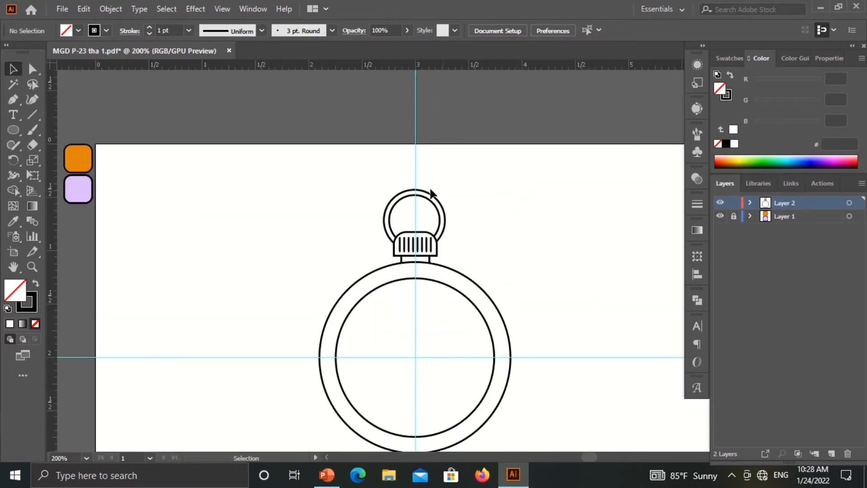
{"action": "left_click_drag", "start_coordinate": [403, 204], "coordinate": [405, 206]}
{"action": "left_click", "coordinate": [542, 222]}
- Draw a small circle with a tiny circle inside it at the centre of the dial, where the guides cross
{"action": "key", "text": "ctrl+plus"}
{"action": "scroll", "coordinate": [547, 272], "scroll_direction": "down", "scroll_amount": 3}
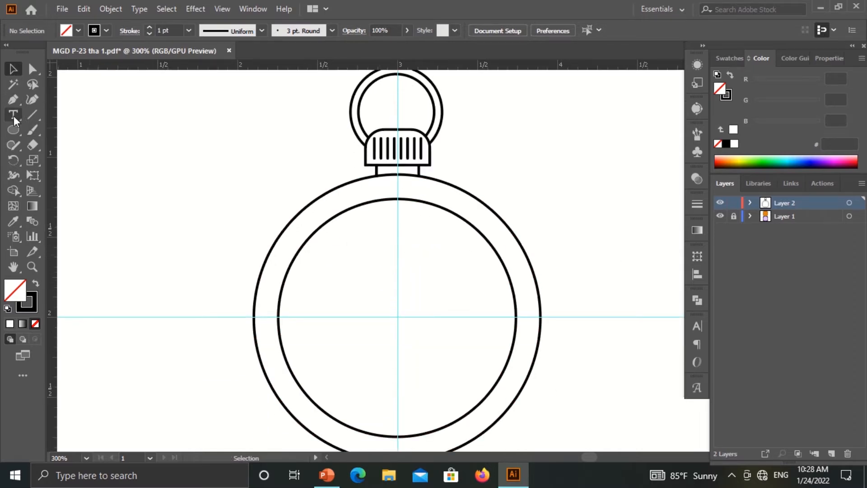
{"action": "left_click", "coordinate": [14, 129]}
{"action": "left_click", "coordinate": [51, 130]}
{"action": "left_click", "coordinate": [13, 130]}
{"action": "left_click", "coordinate": [50, 164]}
{"action": "key", "text": "ctrl+plus"}
{"action": "scroll", "coordinate": [320, 238], "scroll_direction": "down", "scroll_amount": 2}
{"action": "mouse_move", "coordinate": [376, 274]}
{"action": "left_mouse_down"}
{"action": "mouse_move", "coordinate": [394, 292]}
{"action": "mouse_move", "coordinate": [374, 280]}
{"action": "mouse_move", "coordinate": [379, 274]}
{"action": "left_mouse_up"}
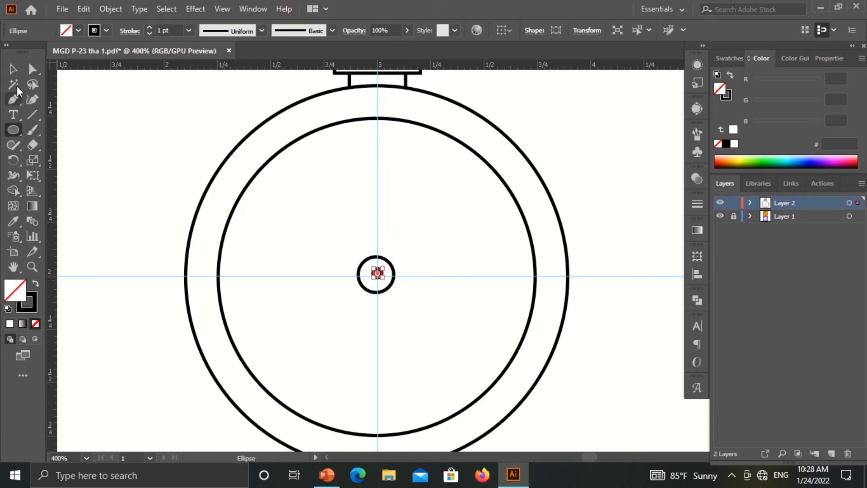
- Align the two small dial circles to each other by their horizontal and vertical centres
{"action": "key", "text": "v"}
{"action": "left_click", "coordinate": [373, 290], "text": "shift"}
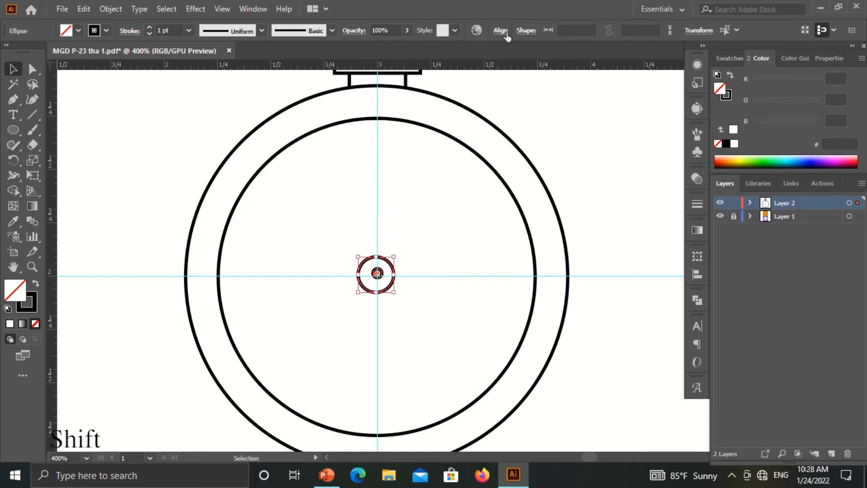
{"action": "left_click", "coordinate": [500, 30]}
{"action": "left_click", "coordinate": [396, 67]}
{"action": "left_click", "coordinate": [472, 67]}
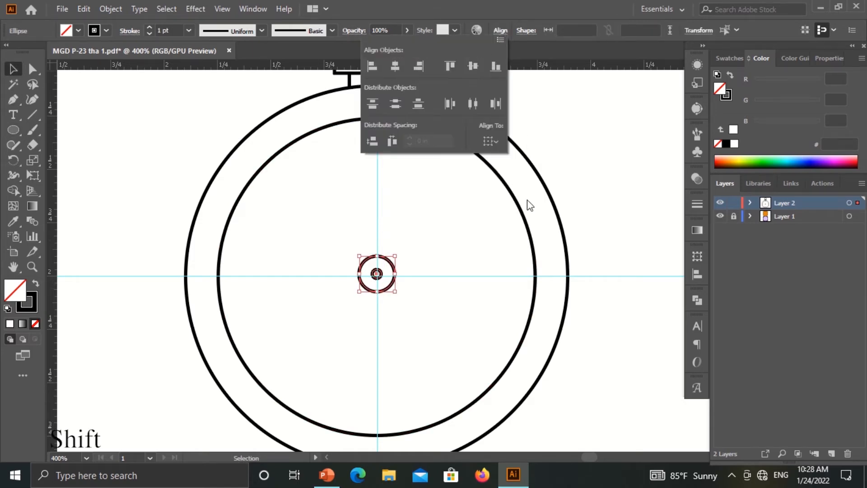
{"action": "left_click", "coordinate": [609, 180]}
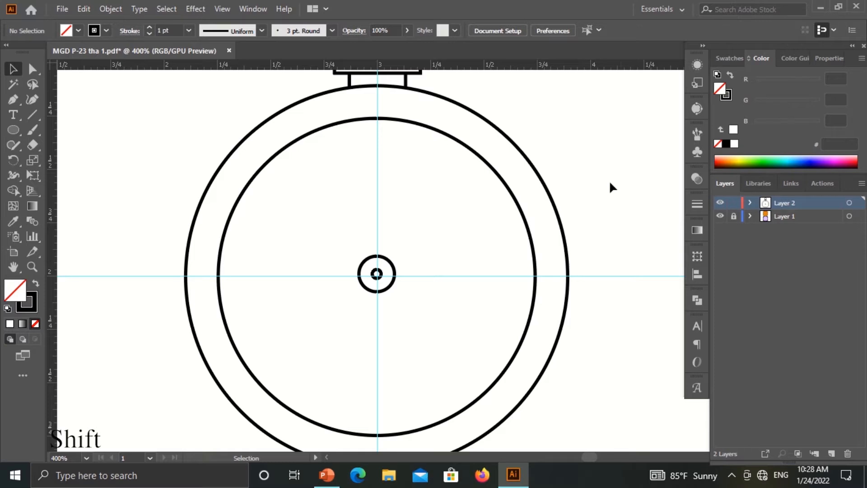
- Move the two small circles slightly down onto the intersection of the guides
{"action": "left_click", "coordinate": [387, 284]}
{"action": "left_click", "coordinate": [380, 272]}
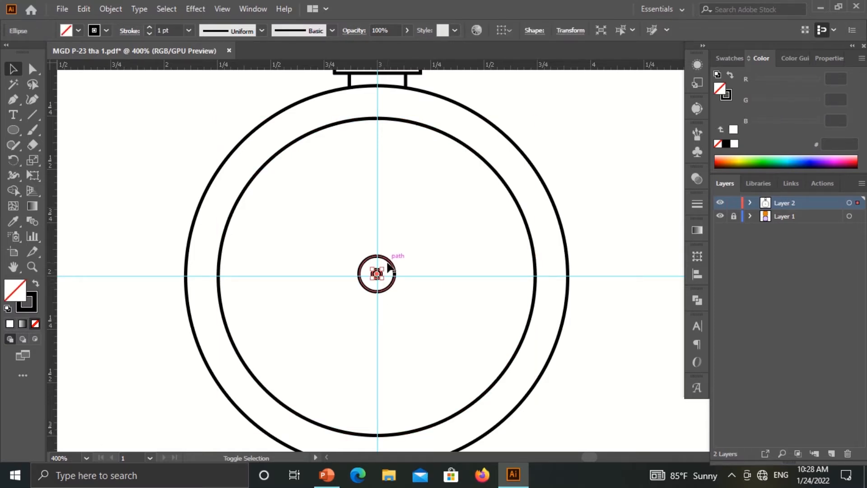
{"action": "left_click", "coordinate": [390, 266], "text": "shift"}
{"action": "left_click_drag", "start_coordinate": [390, 266], "coordinate": [389, 268]}
{"action": "left_click", "coordinate": [439, 247]}
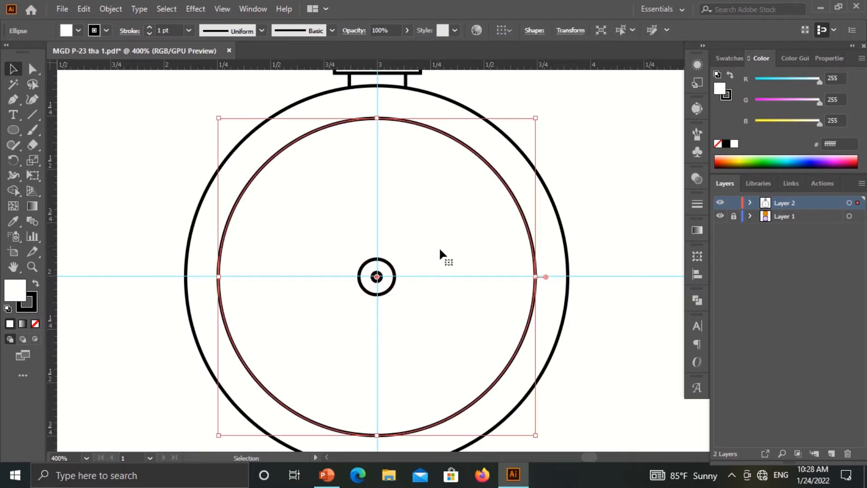
{"action": "left_click", "coordinate": [627, 158]}
- Scale the larger of the two small centre circles down slightly about its centre
{"action": "key", "text": "ctrl+minus"}
{"action": "key", "text": "ctrl+minus"}
{"action": "key", "text": "ctrl+minus"}
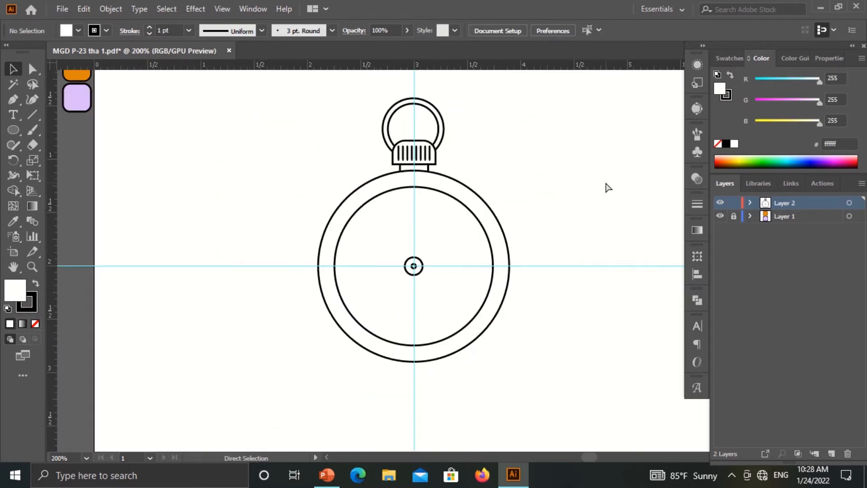
{"action": "key", "text": "ctrl+plus"}
{"action": "key", "text": "ctrl+plus"}
{"action": "key", "text": "ctrl+plus"}
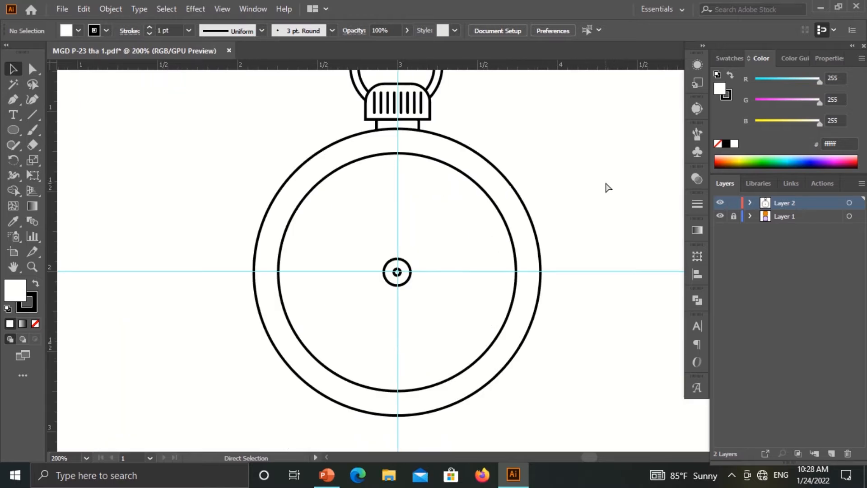
{"action": "left_click", "coordinate": [393, 284]}
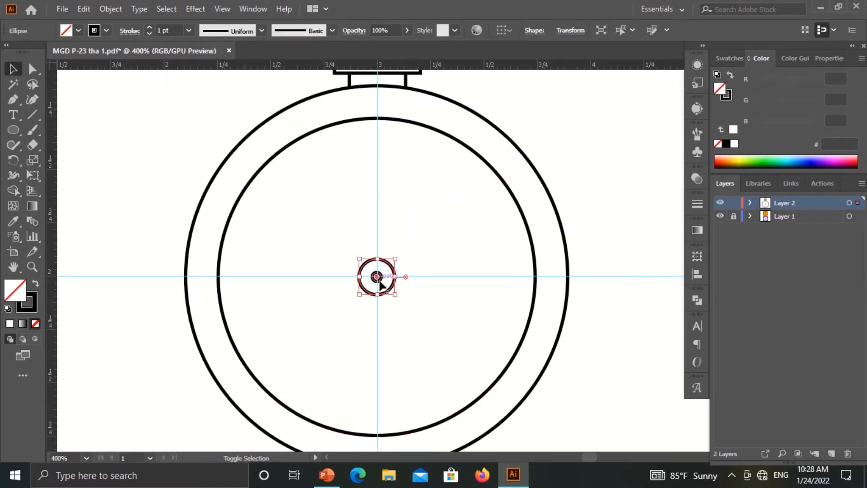
{"action": "left_click_drag", "start_coordinate": [396, 260], "coordinate": [394, 264]}
{"action": "left_click", "coordinate": [587, 159]}
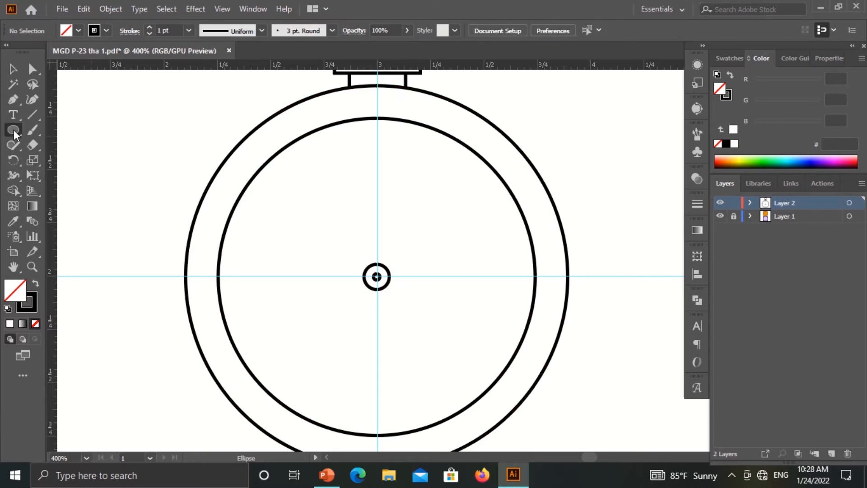
- Draw a tall, narrow rectangle as a clock hand from the dial's centre upward along the vertical guide and extend its upper end slightly
{"action": "left_click_drag", "start_coordinate": [14, 130], "coordinate": [54, 127]}
{"action": "left_click_drag", "start_coordinate": [371, 168], "coordinate": [383, 273]}
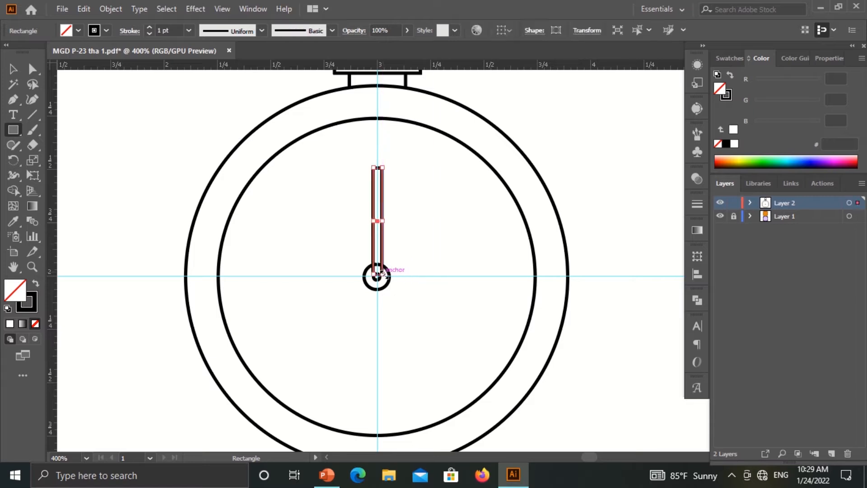
{"action": "left_click", "coordinate": [17, 71]}
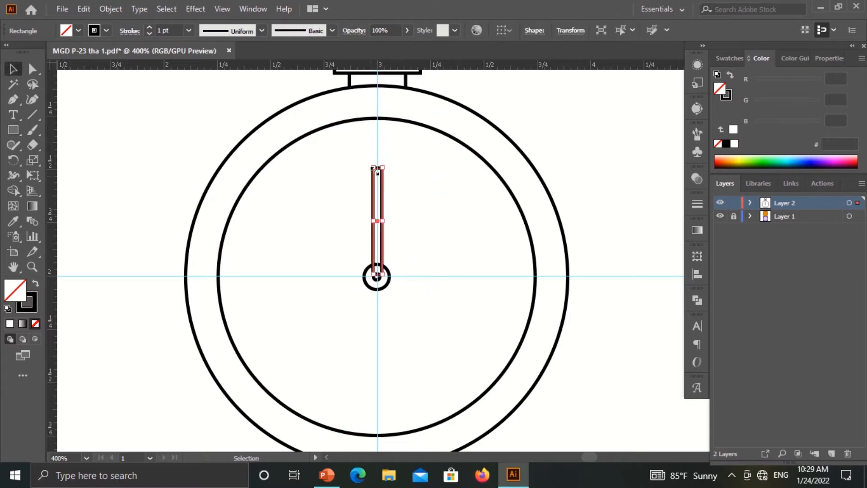
{"action": "mouse_move", "coordinate": [373, 167]}
{"action": "left_mouse_down"}
{"action": "mouse_move", "coordinate": [375, 145]}
{"action": "mouse_move", "coordinate": [375, 158]}
{"action": "left_mouse_up"}
{"action": "left_click", "coordinate": [565, 130]}
- Round the two upper corners of the clock hand with a 0.02 in radius
{"action": "left_click", "coordinate": [380, 168]}
{"action": "left_click", "coordinate": [32, 68]}
{"action": "left_click", "coordinate": [373, 159]}
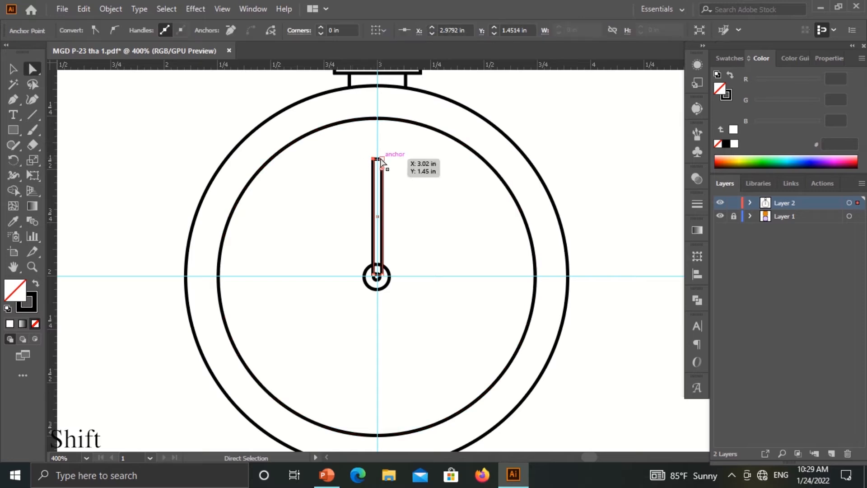
{"action": "left_click", "coordinate": [382, 159], "text": "shift"}
{"action": "left_click_drag", "start_coordinate": [382, 168], "coordinate": [385, 171]}
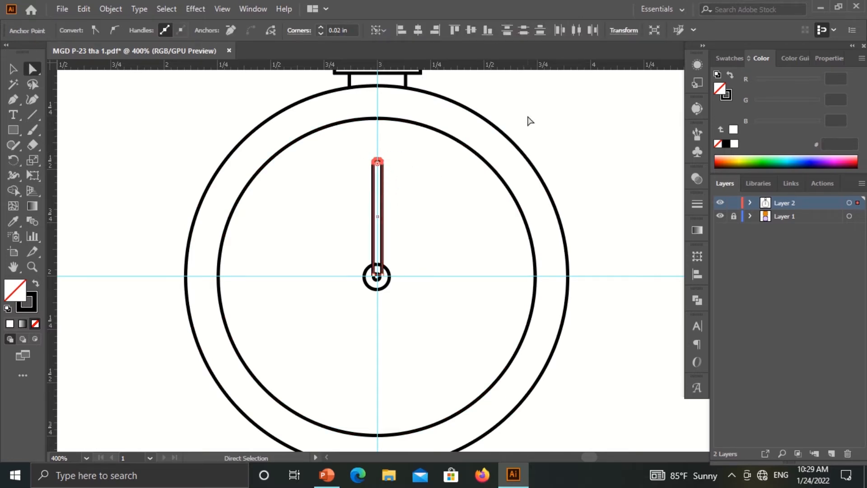
{"action": "left_click", "coordinate": [569, 206]}
- Rotate a copy of the clock hand around the dial's centre to about the seven o'clock position
{"action": "key", "text": "v"}
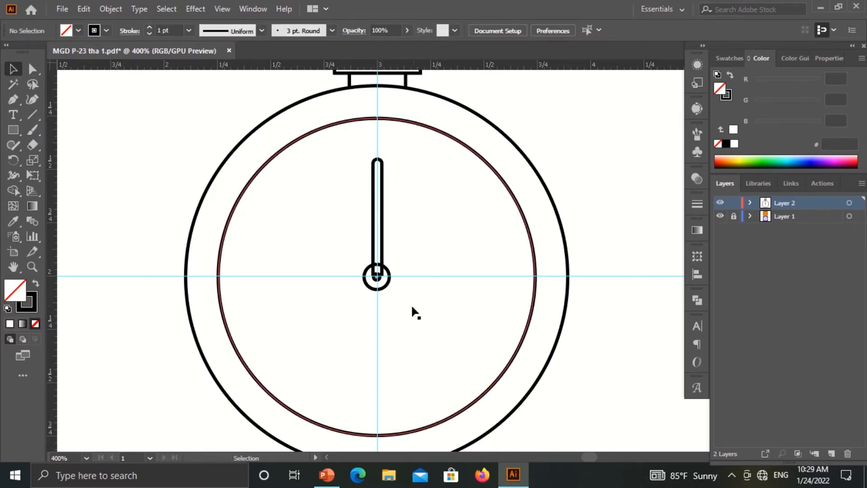
{"action": "left_click", "coordinate": [382, 274]}
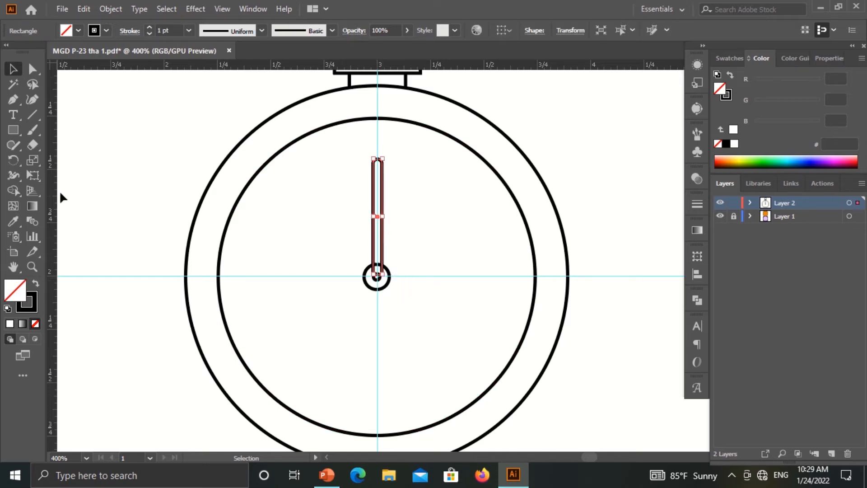
{"action": "left_click", "coordinate": [14, 159]}
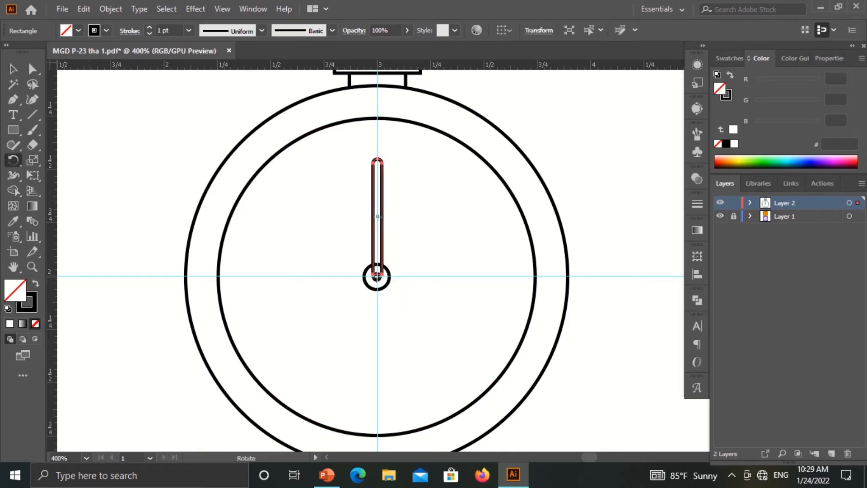
{"action": "left_click_drag", "start_coordinate": [381, 205], "coordinate": [286, 379]}
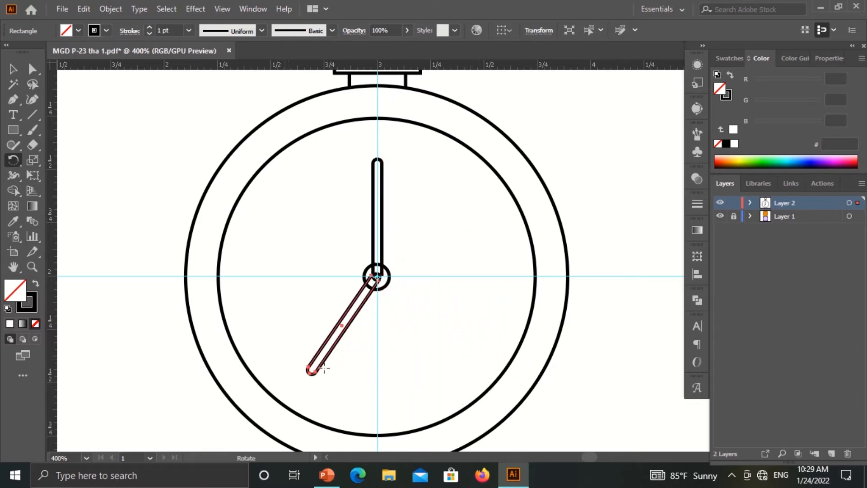
{"action": "left_click", "coordinate": [32, 68]}
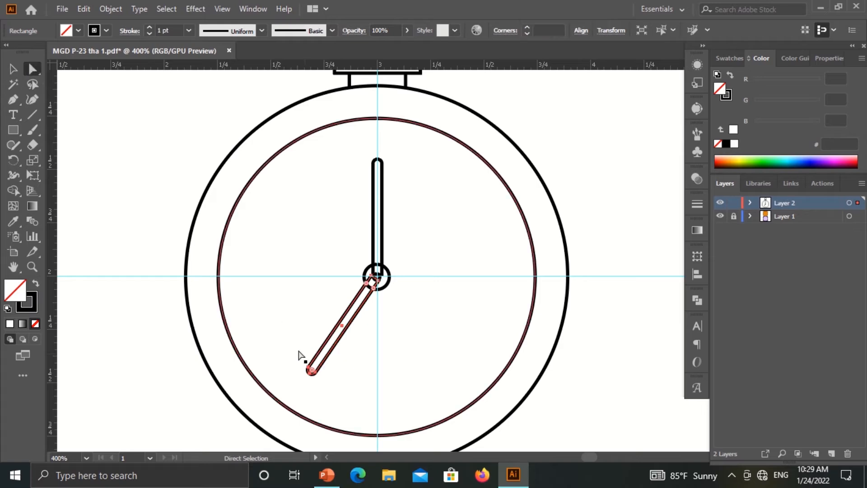
{"action": "key", "text": "v"}
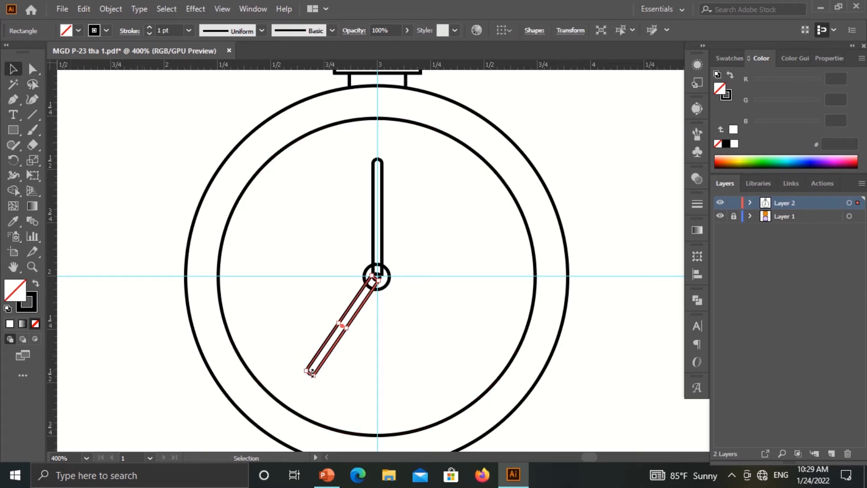
- Shorten the seven o'clock hand by moving its outer end inward toward the dial's centre
{"action": "key", "text": "ctrl+plus"}
{"action": "key", "text": "ctrl+plus"}
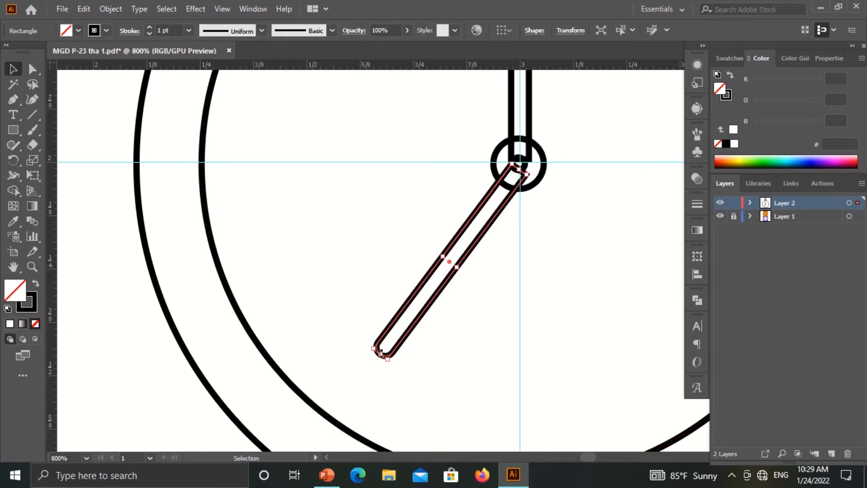
{"action": "left_click_drag", "start_coordinate": [383, 352], "coordinate": [425, 292]}
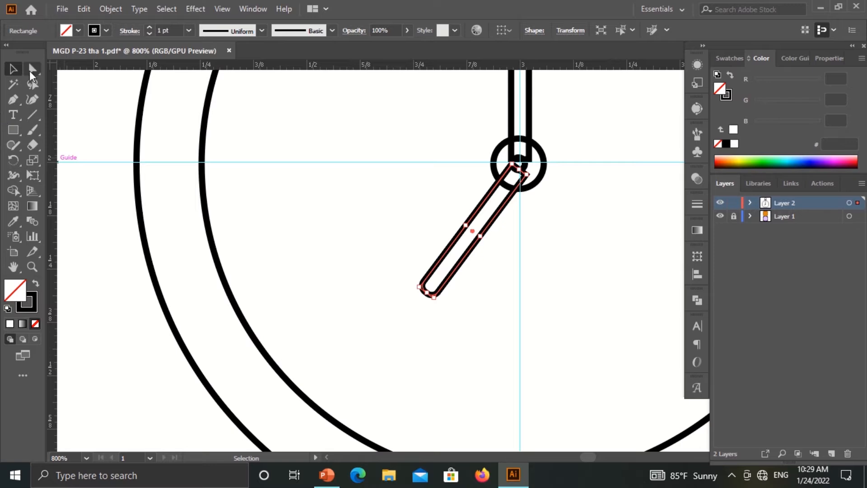
- Round the two outer corners of the seven o'clock hand fully, with a 0.02 in radius
{"action": "left_click", "coordinate": [32, 68]}
{"action": "left_click", "coordinate": [487, 296]}
{"action": "left_click", "coordinate": [424, 287]}
{"action": "left_click", "coordinate": [437, 294], "text": "shift"}
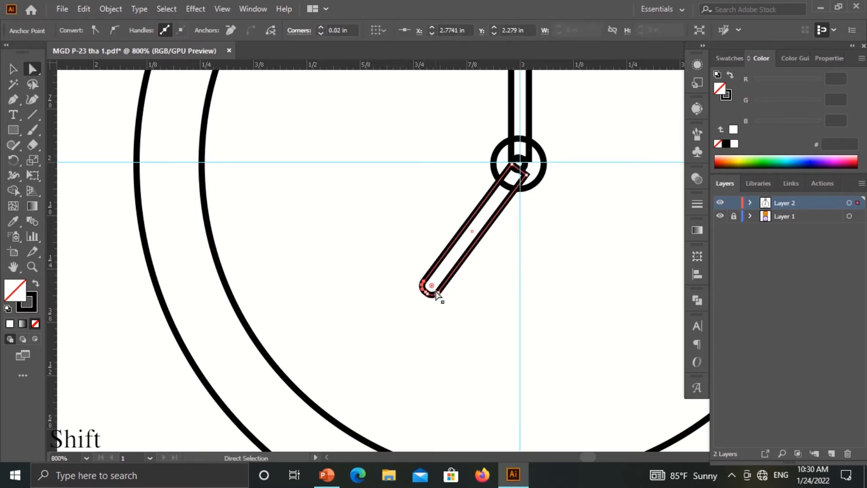
{"action": "left_click", "coordinate": [437, 293], "text": "shift"}
{"action": "left_click_drag", "start_coordinate": [432, 286], "coordinate": [447, 269]}
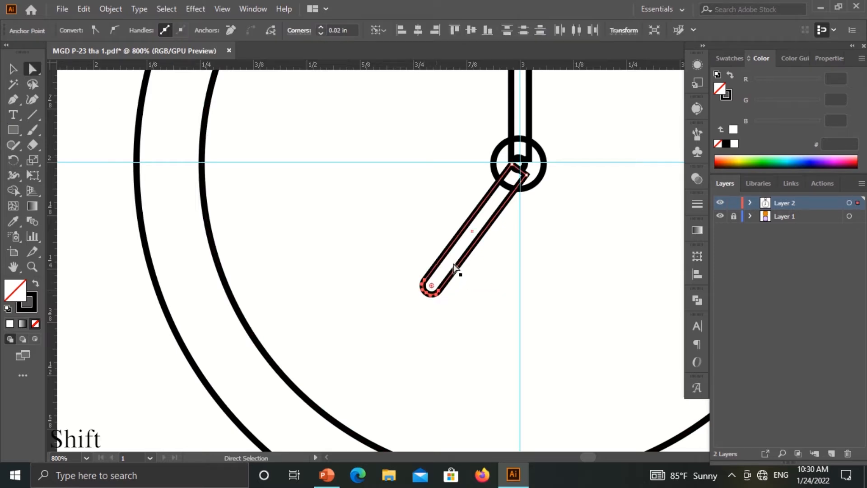
{"action": "left_click", "coordinate": [84, 143]}
{"action": "key", "text": "ctrl+minus"}
{"action": "key", "text": "ctrl+minus"}
{"action": "key", "text": "ctrl+minus"}
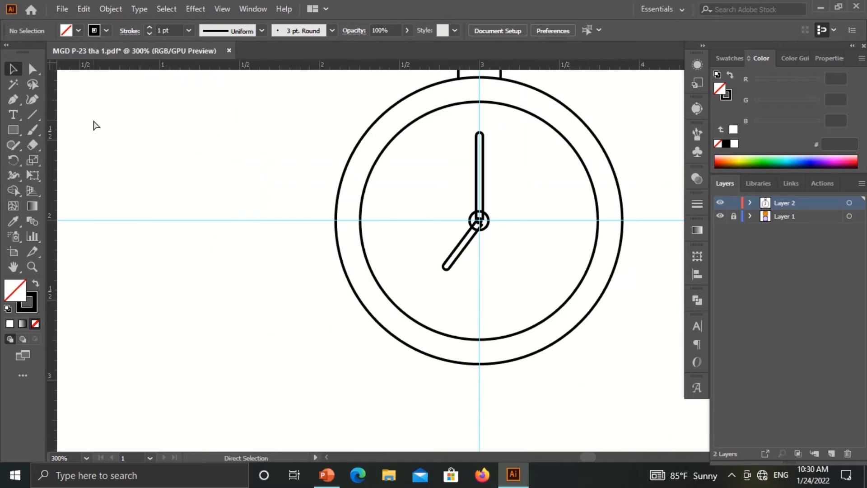
- Bring the two small centre circles to the front, above both clock hands
{"action": "key", "text": "a"}
{"action": "left_click", "coordinate": [487, 225]}
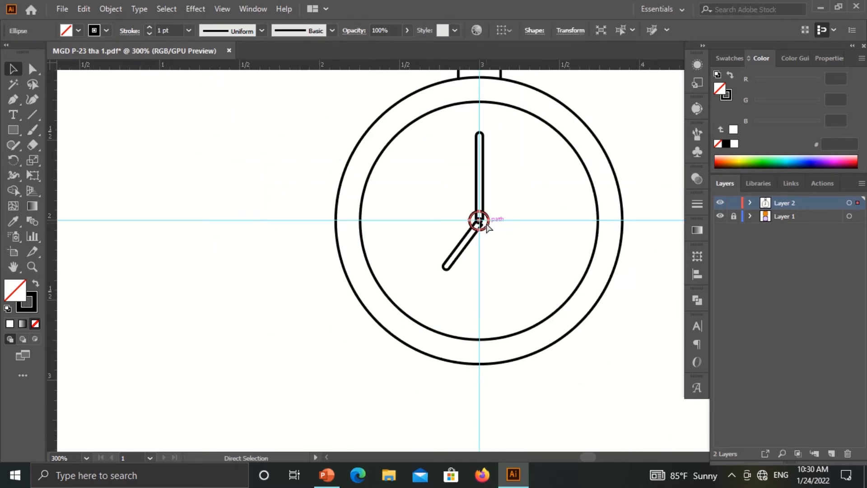
{"action": "key", "text": "ctrl+plus"}
{"action": "key", "text": "ctrl+plus"}
{"action": "key", "text": "ctrl+plus"}
{"action": "key", "text": "v"}
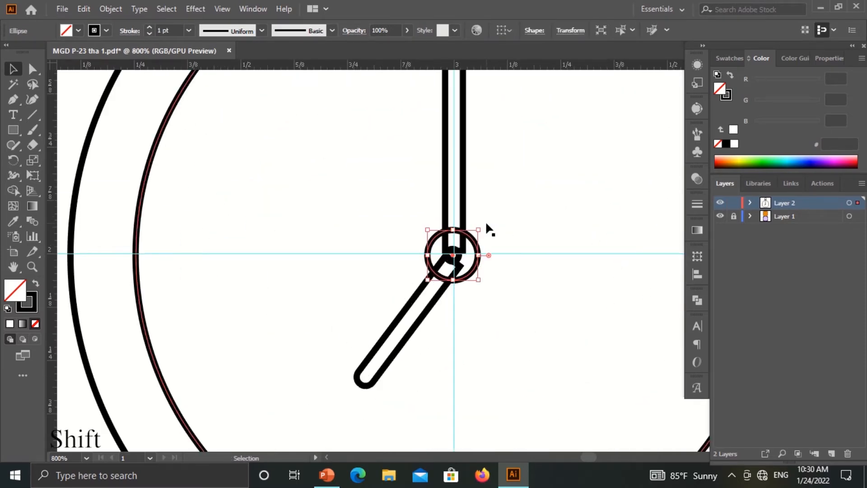
{"action": "right_click", "coordinate": [457, 259]}
{"action": "mouse_move", "coordinate": [523, 397]}
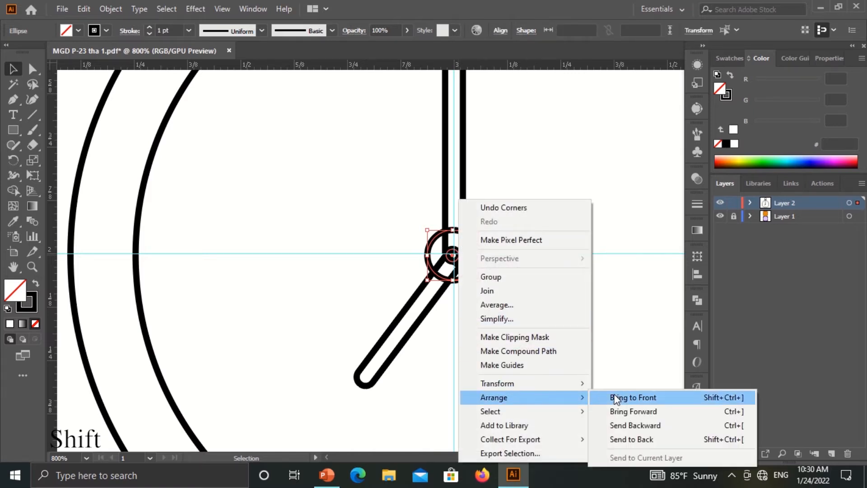
{"action": "left_click", "coordinate": [616, 397]}
{"action": "right_click", "coordinate": [461, 283]}
{"action": "mouse_move", "coordinate": [495, 208]}
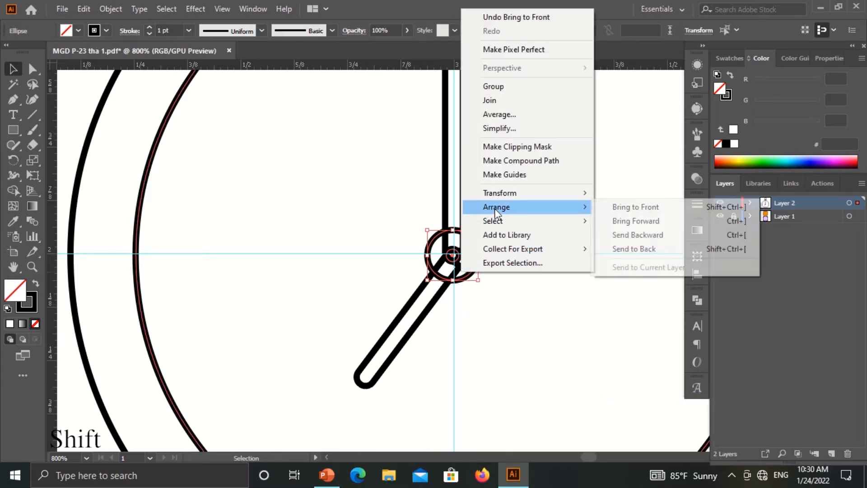
{"action": "left_click", "coordinate": [636, 212]}
- Fill the two small centre circles with white
{"action": "left_click", "coordinate": [78, 30]}
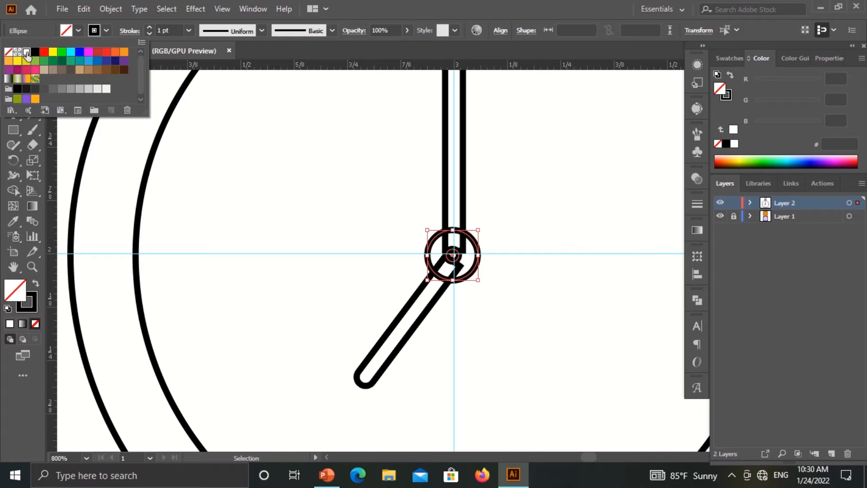
{"action": "left_click", "coordinate": [26, 53]}
{"action": "left_click", "coordinate": [279, 175]}
{"action": "key", "text": "ctrl+minus"}
{"action": "key", "text": "ctrl+minus"}
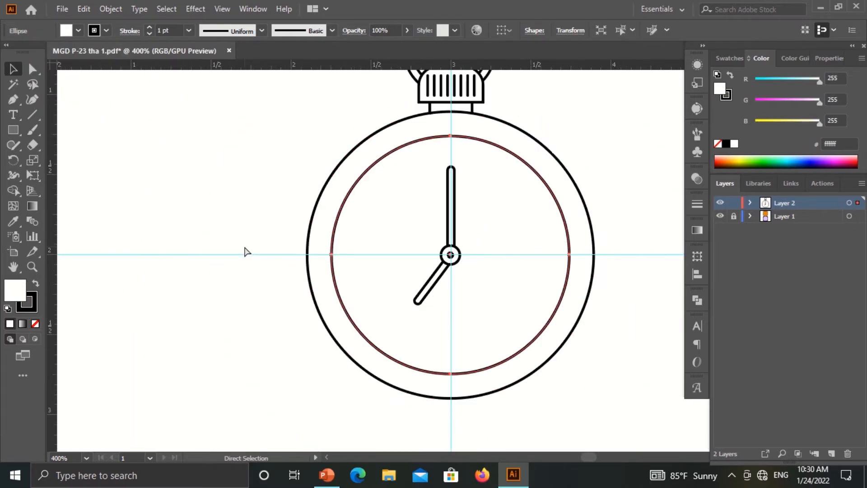
{"action": "left_click", "coordinate": [269, 322]}
{"action": "scroll", "coordinate": [432, 280], "scroll_direction": "down", "scroll_amount": 1}
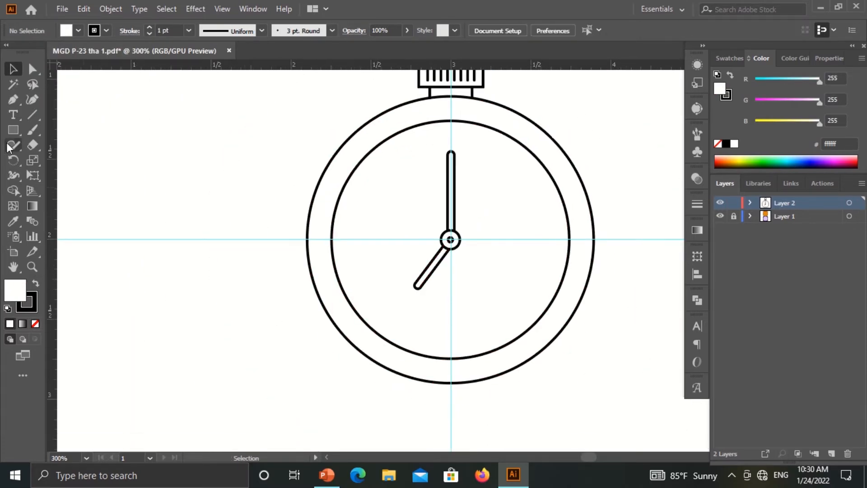
- Draw a small upright rectangle as the twelve o'clock mark between the hand's tip and the inner circle, and round its corners fully
{"action": "left_click", "coordinate": [13, 130]}
{"action": "key", "text": "ctrl+plus"}
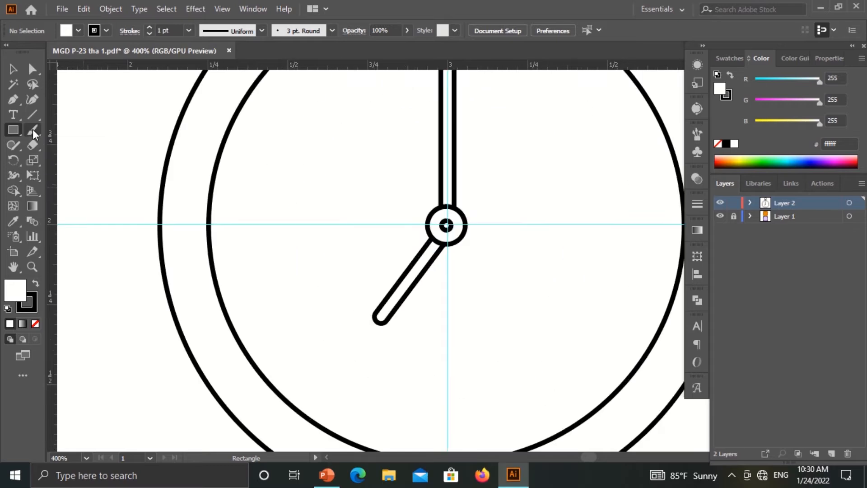
{"action": "scroll", "coordinate": [387, 300], "scroll_direction": "up", "scroll_amount": 4}
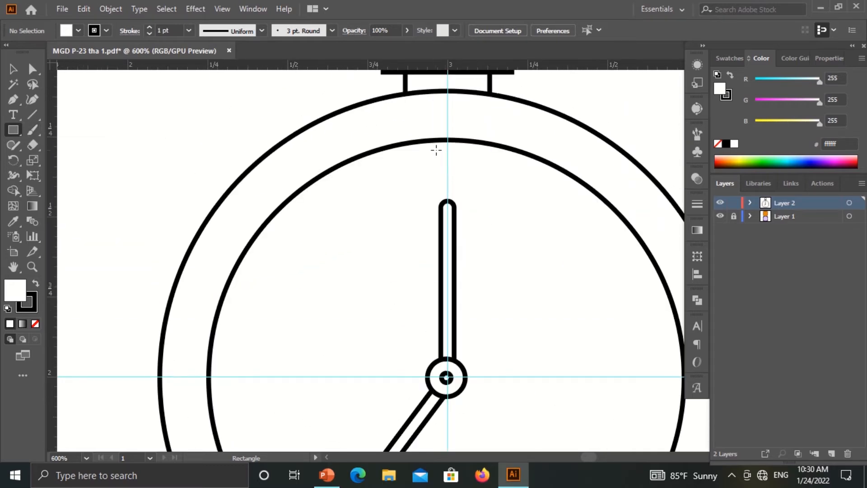
{"action": "left_click_drag", "start_coordinate": [436, 150], "coordinate": [448, 170]}
{"action": "left_click", "coordinate": [34, 72]}
{"action": "left_click", "coordinate": [244, 144]}
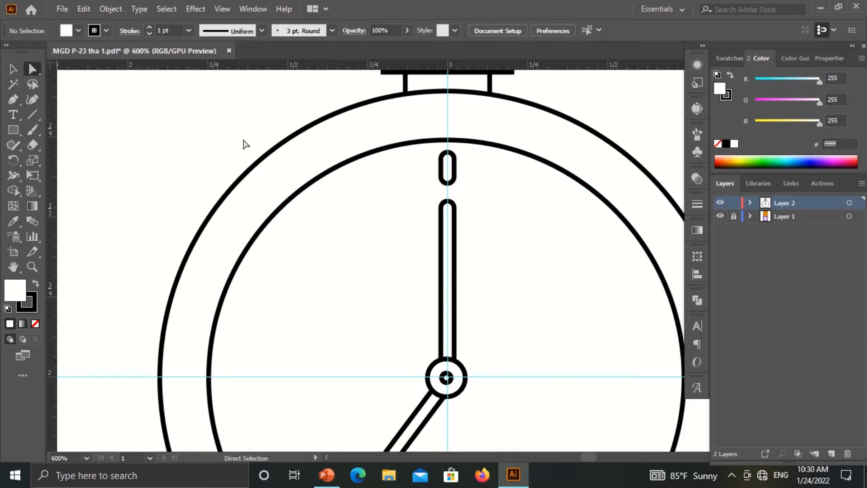
- Move the twelve o'clock mark slightly upward, closer to the inner circle
{"action": "scroll", "coordinate": [202, 211], "scroll_direction": "down", "scroll_amount": 1}
{"action": "key", "text": "v"}
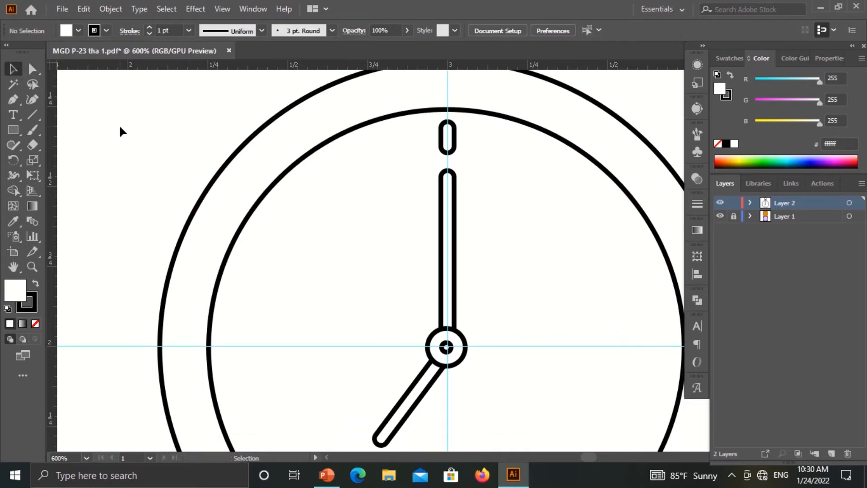
{"action": "key", "text": "ctrl+minus"}
{"action": "key", "text": "ctrl+minus"}
{"action": "key", "text": "ctrl+minus"}
{"action": "key", "text": "ctrl+plus"}
{"action": "key", "text": "ctrl+plus"}
{"action": "key", "text": "ctrl+plus"}
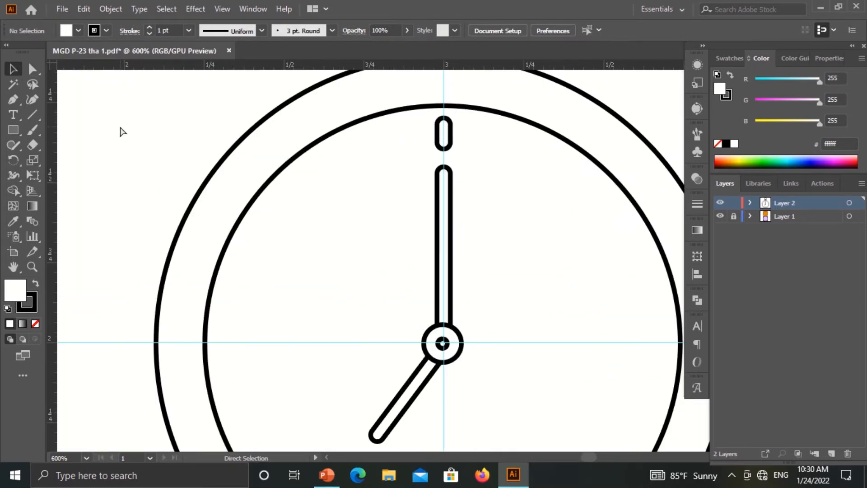
{"action": "left_click", "coordinate": [445, 135]}
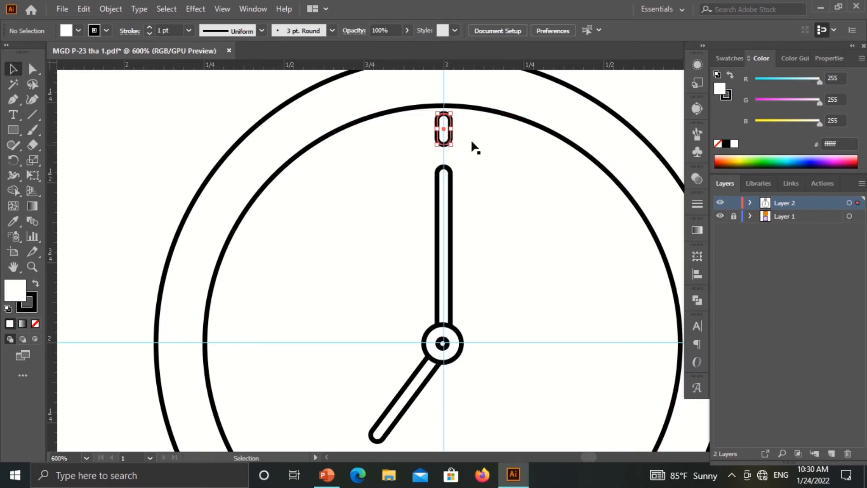
{"action": "left_click", "coordinate": [642, 98]}
- Rotate copies of the twelve o'clock mark around the dial's centre to the three, six and nine o'clock positions
{"action": "scroll", "coordinate": [599, 170], "scroll_direction": "down", "scroll_amount": 2}
{"action": "left_click_drag", "start_coordinate": [511, 234], "coordinate": [468, 259]}
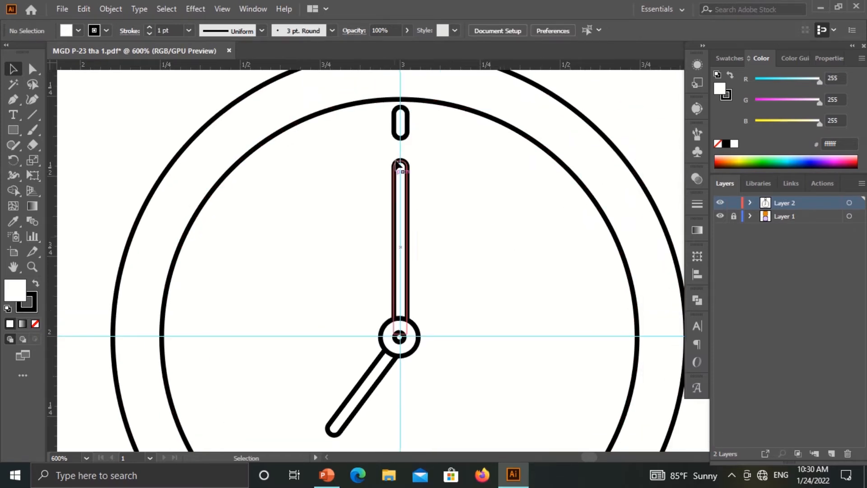
{"action": "left_click", "coordinate": [407, 135]}
{"action": "key", "text": "ctrl+minus"}
{"action": "key", "text": "ctrl+minus"}
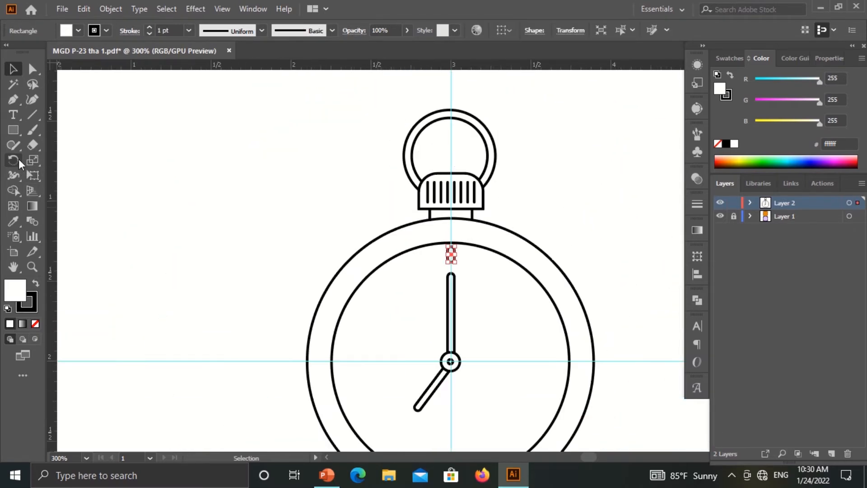
{"action": "scroll", "coordinate": [356, 247], "scroll_direction": "down", "scroll_amount": 1}
{"action": "left_click", "coordinate": [243, 231]}
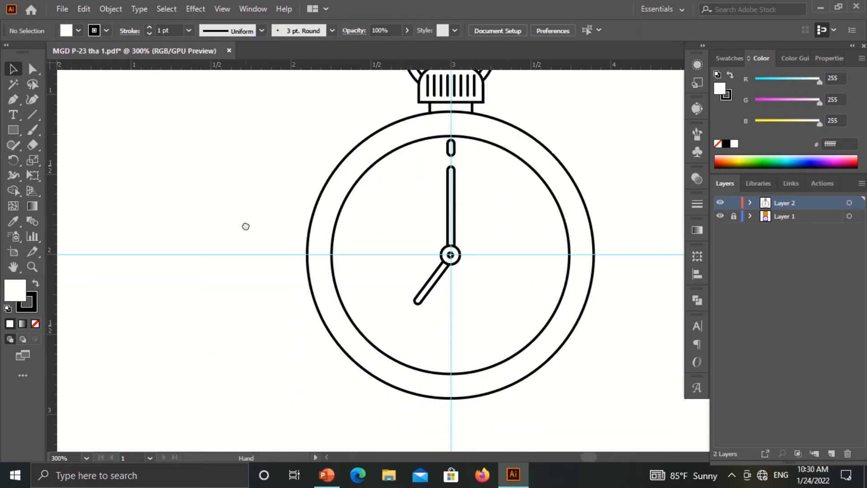
{"action": "scroll", "coordinate": [316, 190], "scroll_direction": "right", "scroll_amount": 2}
{"action": "left_click", "coordinate": [388, 147]}
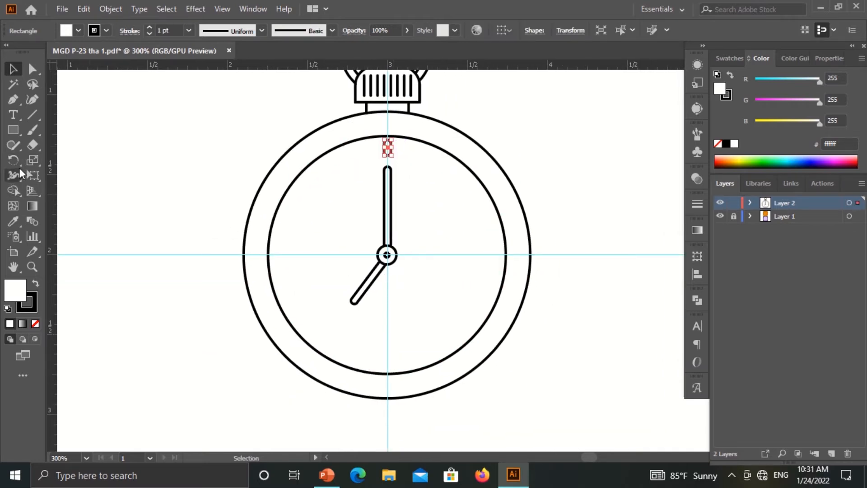
{"action": "left_click", "coordinate": [15, 163]}
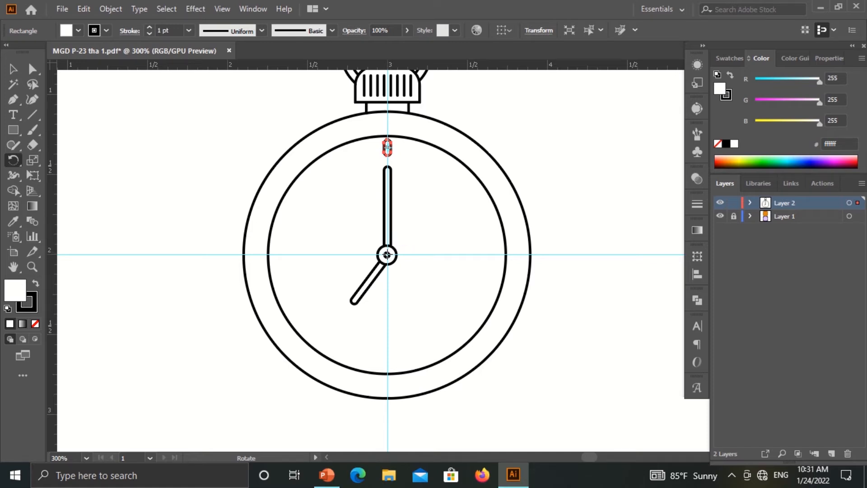
{"action": "left_click_drag", "start_coordinate": [387, 149], "coordinate": [490, 259]}
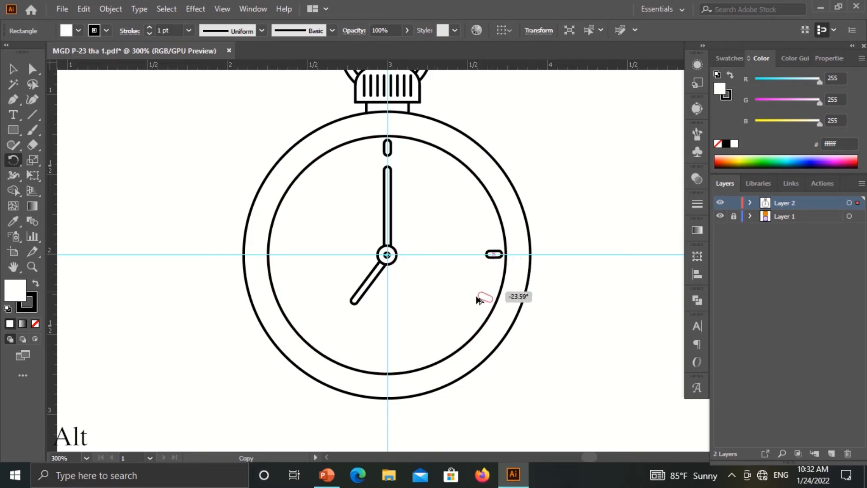
{"action": "left_click_drag", "start_coordinate": [497, 255], "coordinate": [271, 254]}
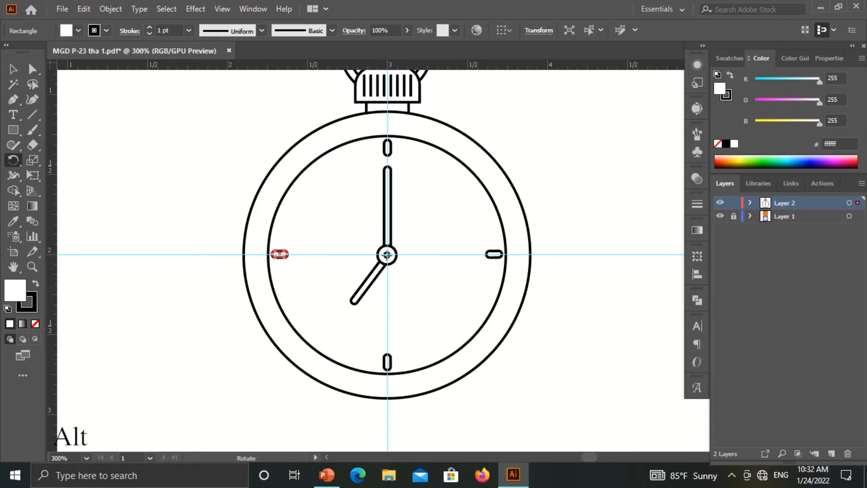
{"action": "left_click", "coordinate": [14, 70]}
{"action": "left_click", "coordinate": [166, 249]}
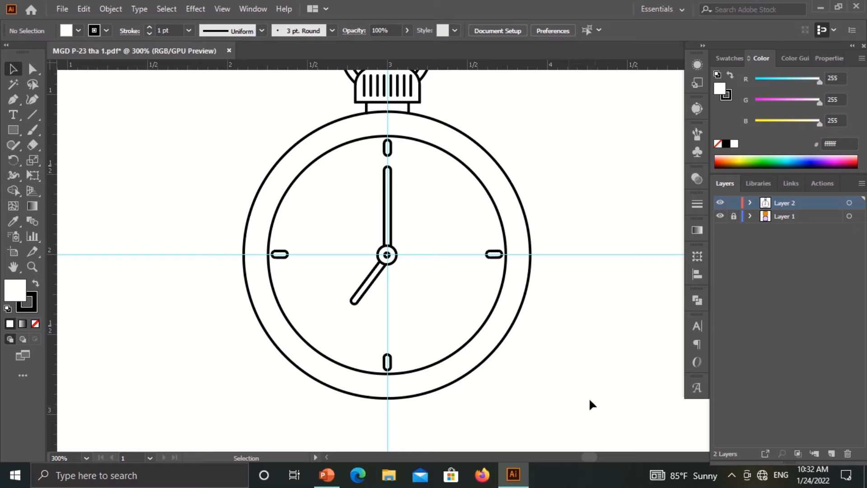
- Rotate a copy of the twelve o'clock mark around the dial's centre to the one o'clock position
{"action": "left_click", "coordinate": [387, 147]}
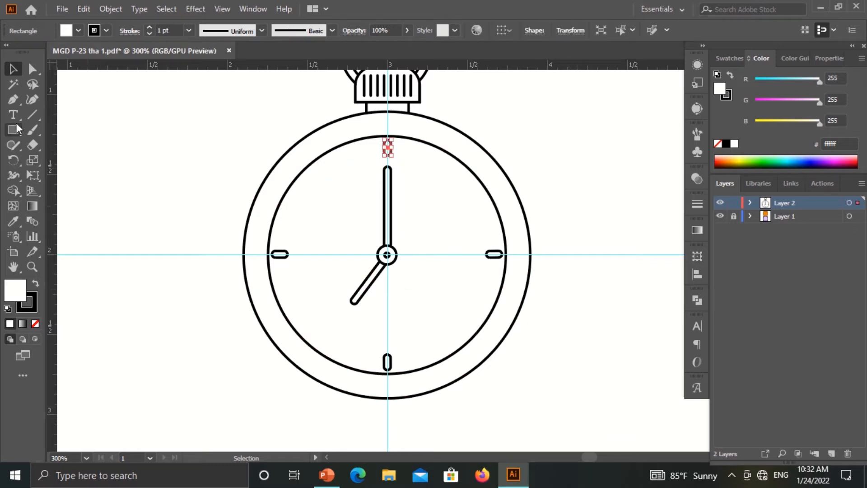
{"action": "left_click", "coordinate": [14, 162]}
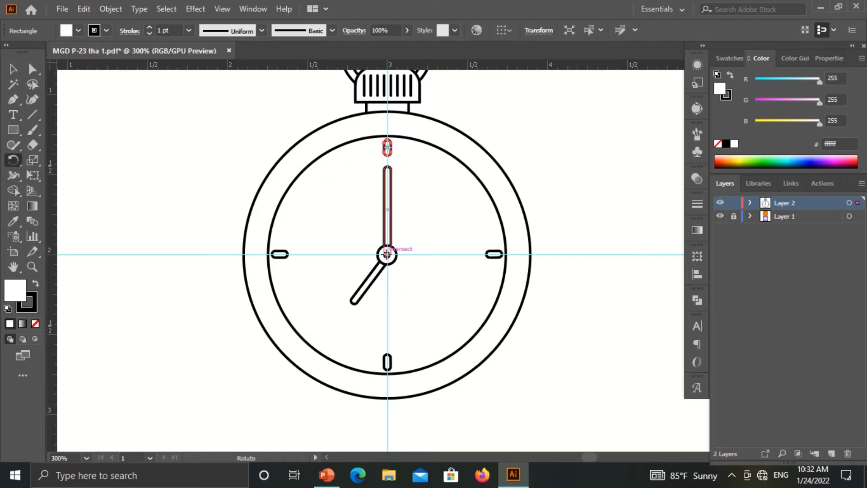
{"action": "left_click_drag", "start_coordinate": [392, 154], "coordinate": [443, 177]}
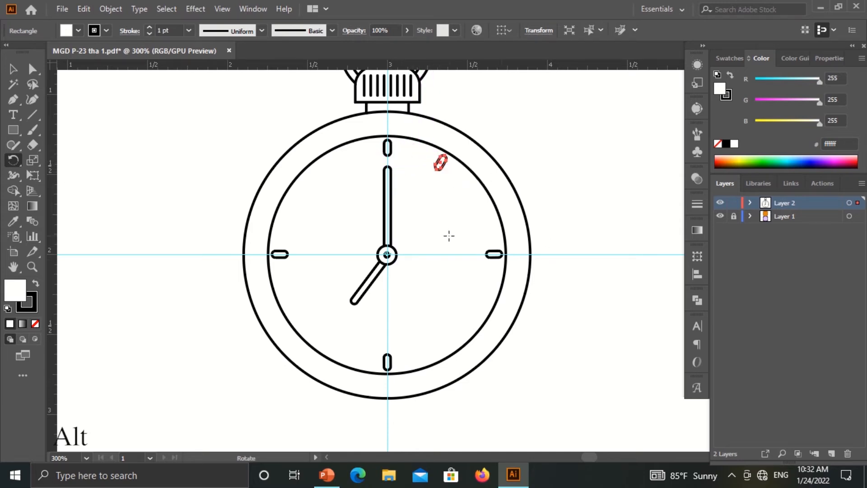
{"action": "left_click", "coordinate": [14, 69]}
{"action": "left_click", "coordinate": [199, 201]}
- Rotate a copy of the one o'clock mark around the dial's centre to the two o'clock position
{"action": "left_click", "coordinate": [444, 172]}
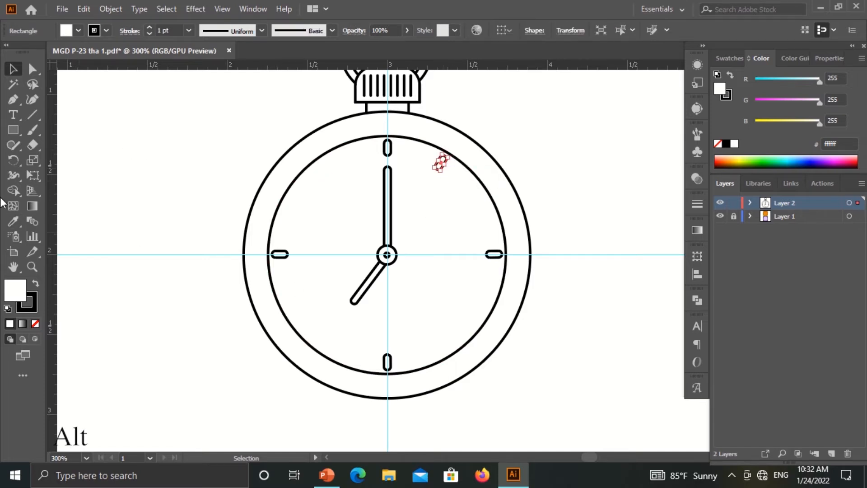
{"action": "left_click", "coordinate": [14, 162]}
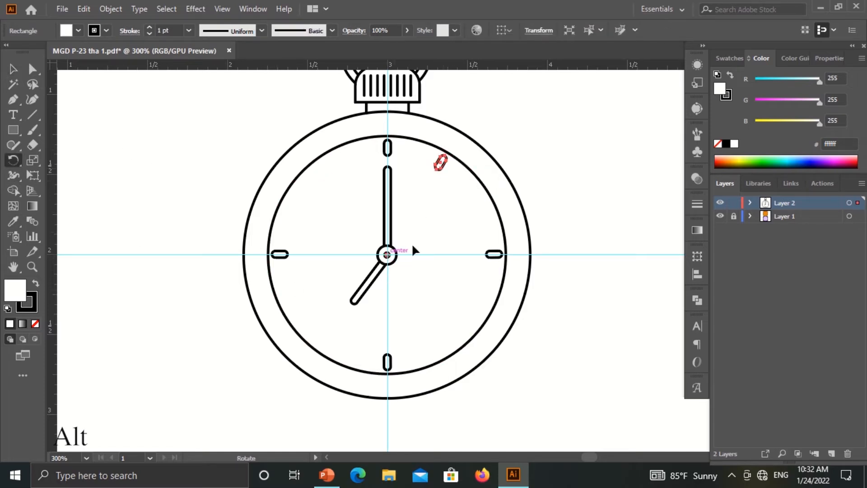
{"action": "left_click_drag", "start_coordinate": [443, 181], "coordinate": [470, 214]}
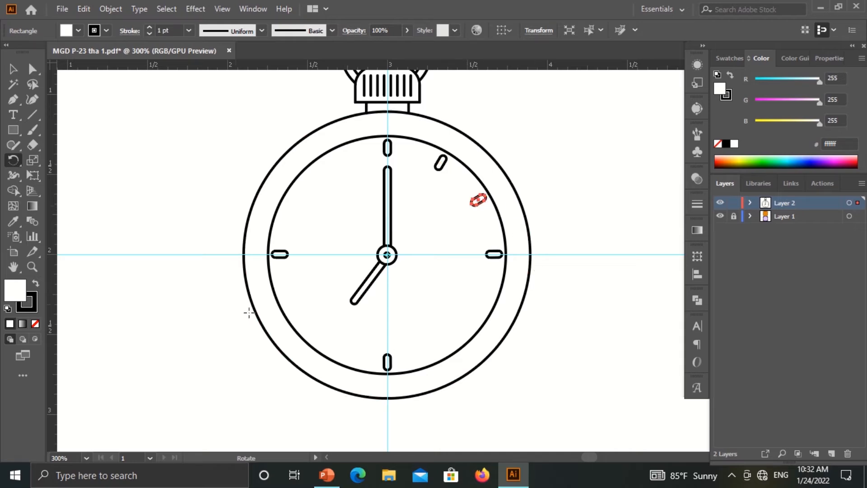
{"action": "key", "text": "v"}
{"action": "left_click", "coordinate": [175, 194]}
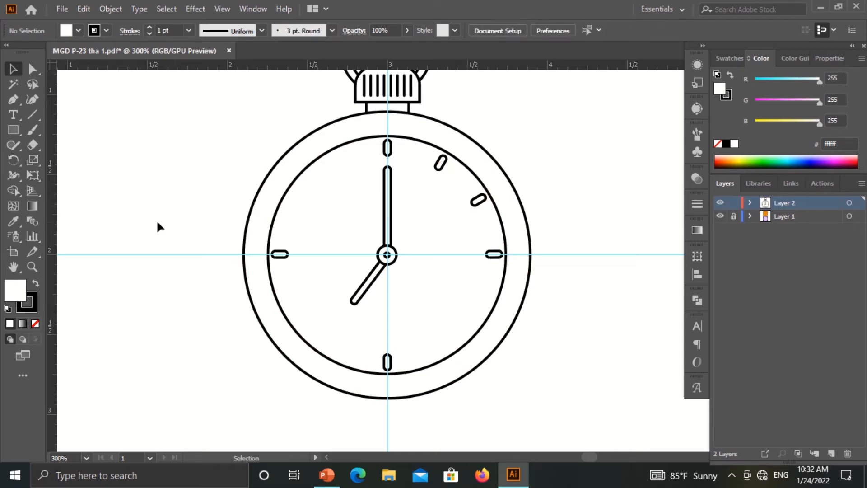
- Rotate copies of the one and two o'clock marks around the dial's centre to the four and five o'clock positions
{"action": "left_click", "coordinate": [477, 202], "text": "shift"}
{"action": "left_click", "coordinate": [441, 166], "text": "shift"}
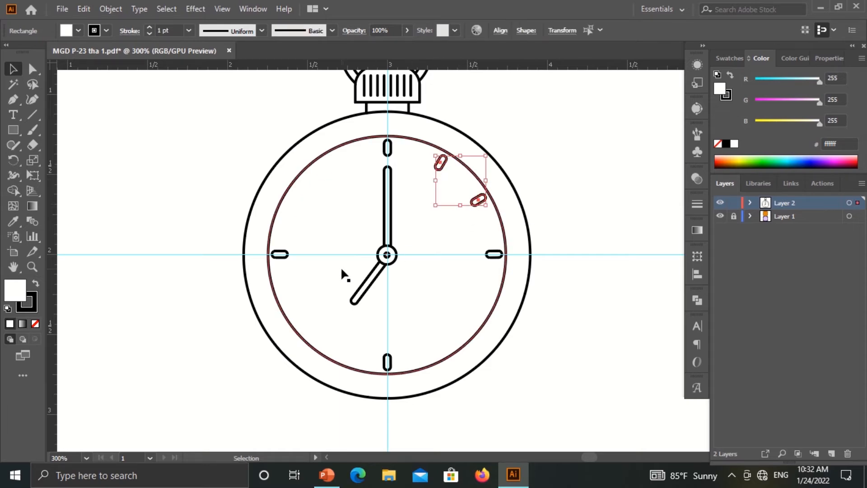
{"action": "left_click", "coordinate": [13, 161]}
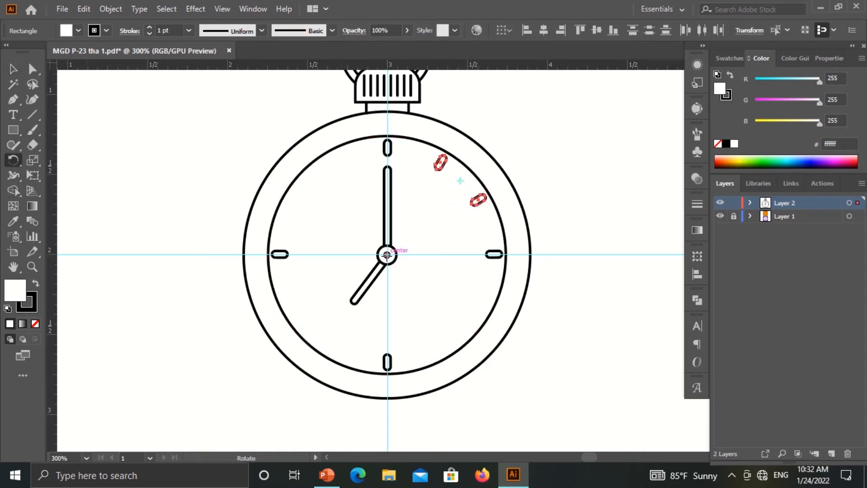
{"action": "left_click_drag", "start_coordinate": [454, 203], "coordinate": [430, 340]}
{"action": "left_click", "coordinate": [11, 71]}
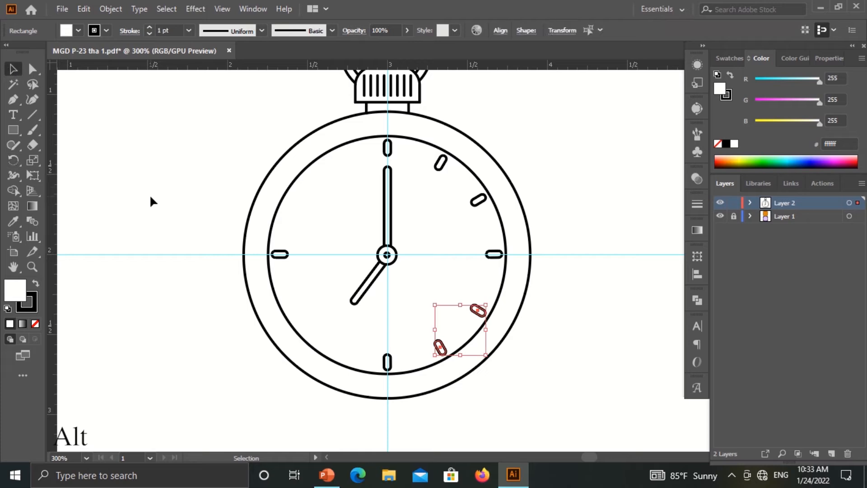
{"action": "left_click", "coordinate": [111, 307]}
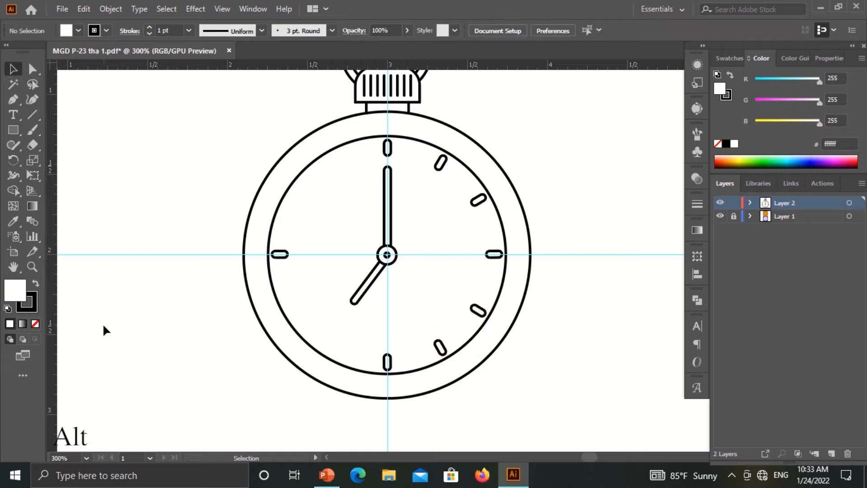
- Rotate copies of the four and five o'clock marks around the dial's centre to the seven and eight o'clock positions
{"action": "left_click", "coordinate": [478, 310], "text": "shift"}
{"action": "left_click", "coordinate": [441, 348], "text": "shift"}
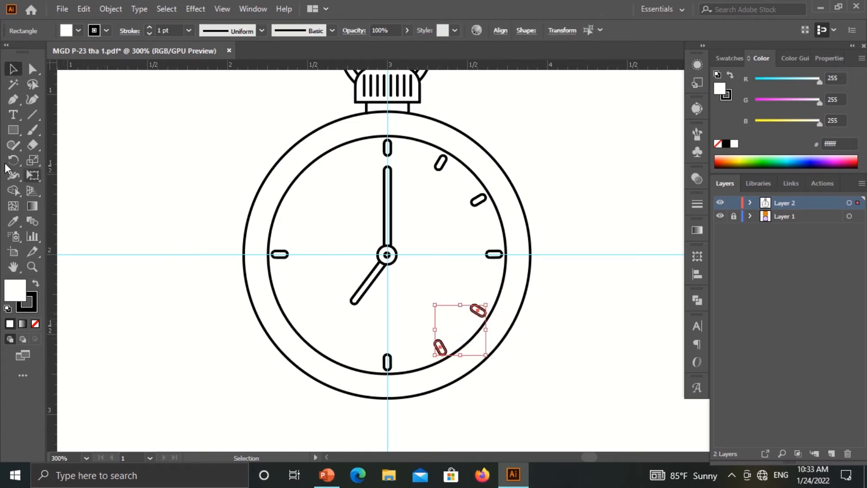
{"action": "left_click", "coordinate": [13, 161]}
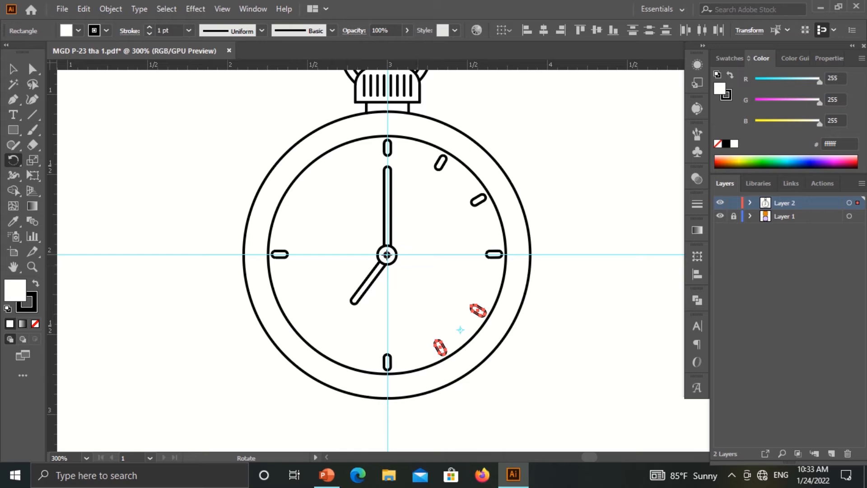
{"action": "left_click", "coordinate": [387, 254]}
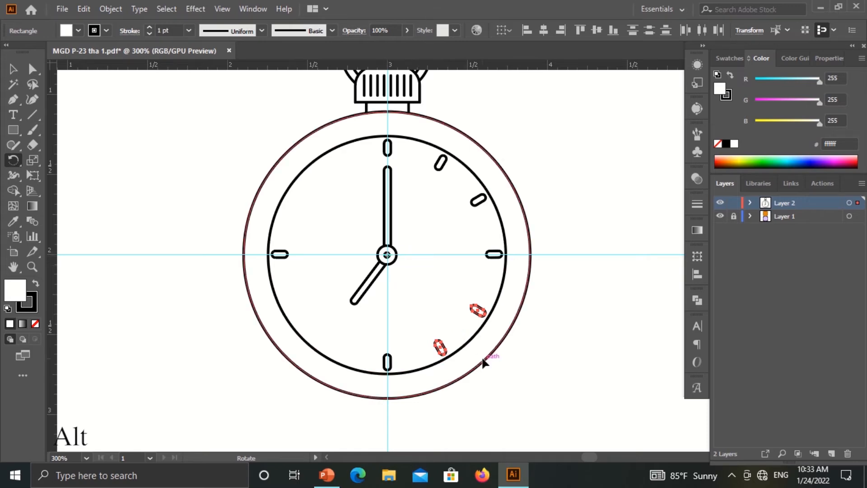
{"action": "left_click_drag", "start_coordinate": [443, 346], "coordinate": [268, 328]}
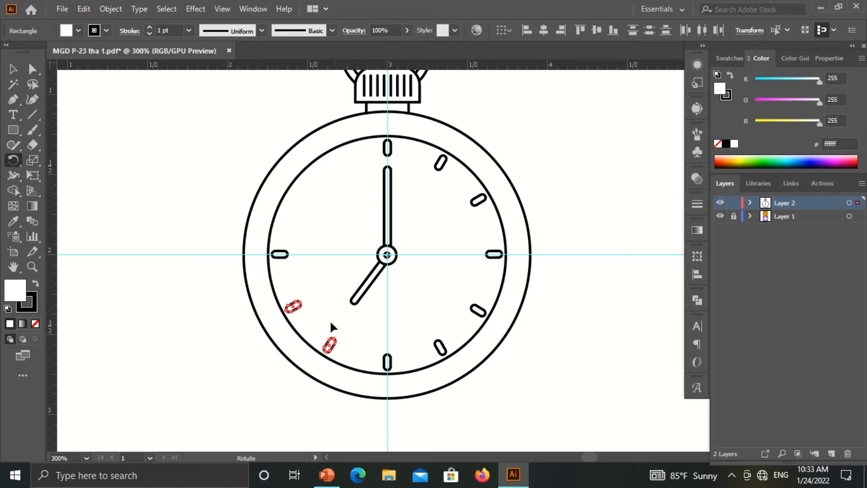
- Rotate copies of the seven and eight o'clock marks around the dial's centre to the ten and eleven o'clock positions
{"action": "left_click_drag", "start_coordinate": [299, 310], "coordinate": [343, 194]}
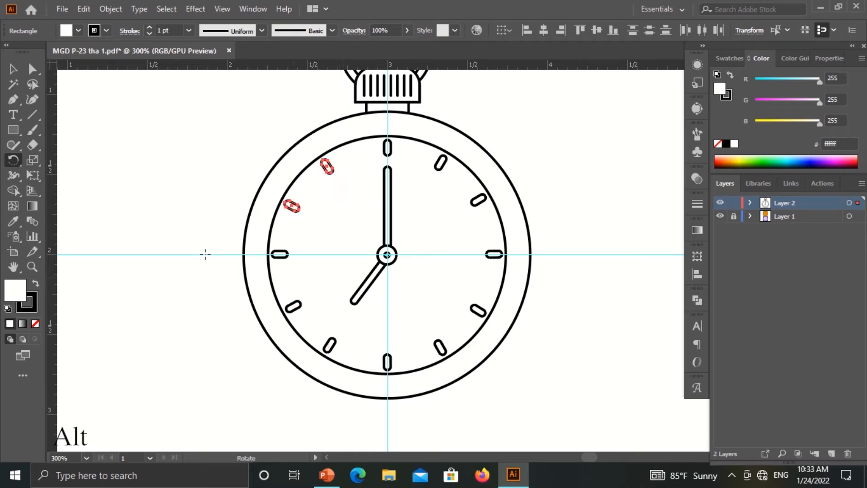
{"action": "left_click", "coordinate": [12, 69]}
{"action": "left_click", "coordinate": [183, 187]}
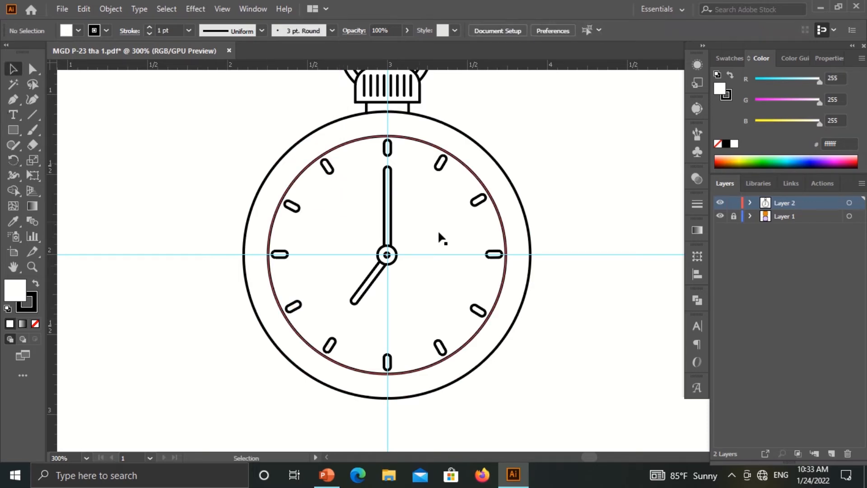
- Apply the orange swatch's fill to the outer case, neck, crown and ring circles, with a 0.75 pt stroke
{"action": "scroll", "coordinate": [528, 343], "scroll_direction": "up", "scroll_amount": 3}
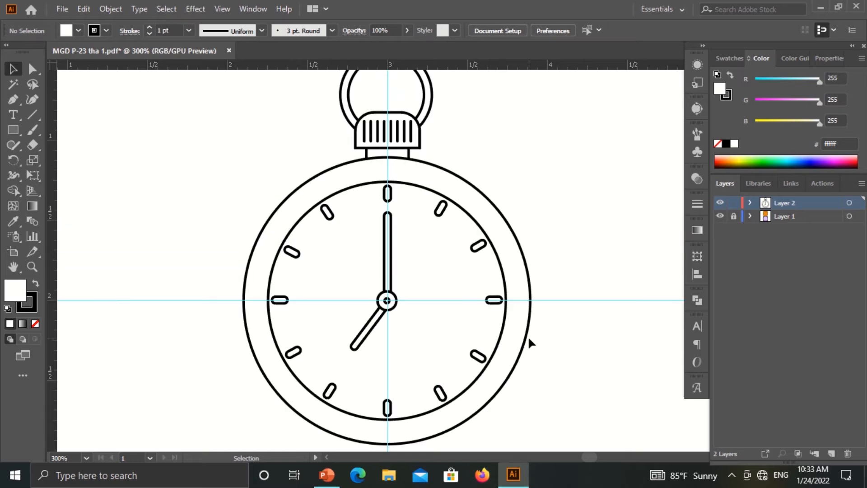
{"action": "scroll", "coordinate": [501, 329], "scroll_direction": "up", "scroll_amount": 2}
{"action": "key", "text": "ctrl+minus"}
{"action": "key", "text": "ctrl+minus"}
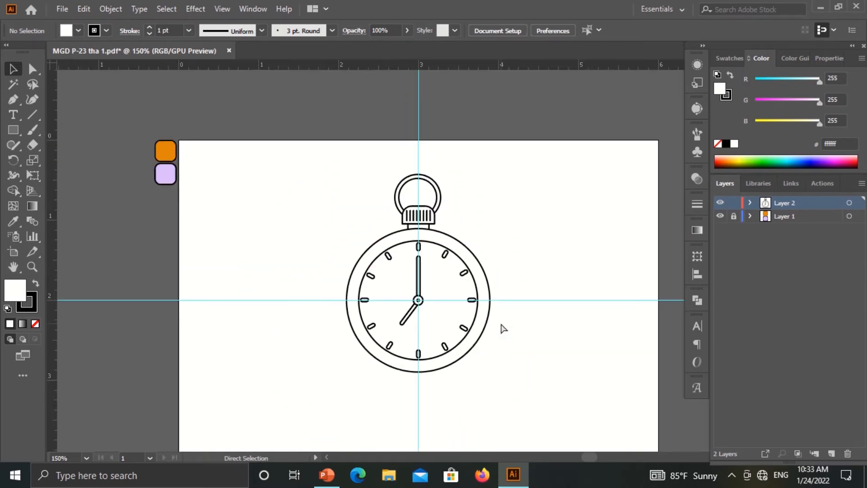
{"action": "left_click_drag", "start_coordinate": [453, 229], "coordinate": [402, 238]}
{"action": "key", "text": "i"}
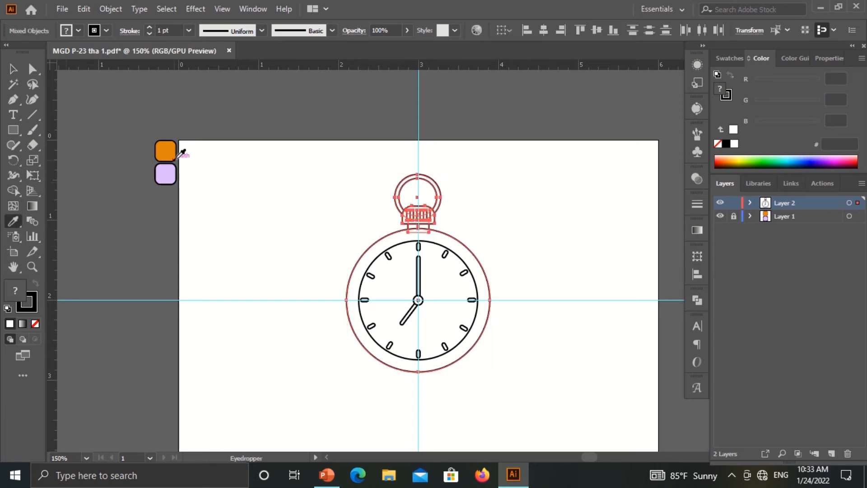
{"action": "left_click", "coordinate": [171, 154]}
{"action": "left_click", "coordinate": [188, 31]}
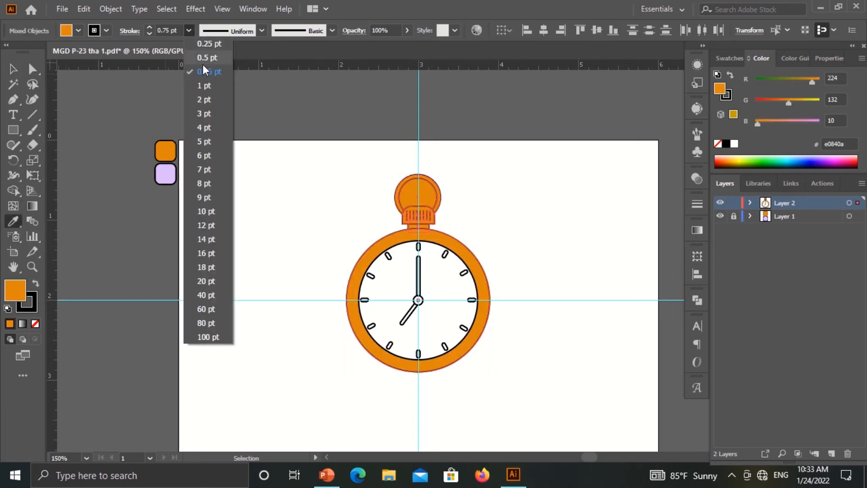
{"action": "left_click", "coordinate": [204, 68]}
{"action": "key", "text": "v"}
{"action": "left_click", "coordinate": [235, 143]}
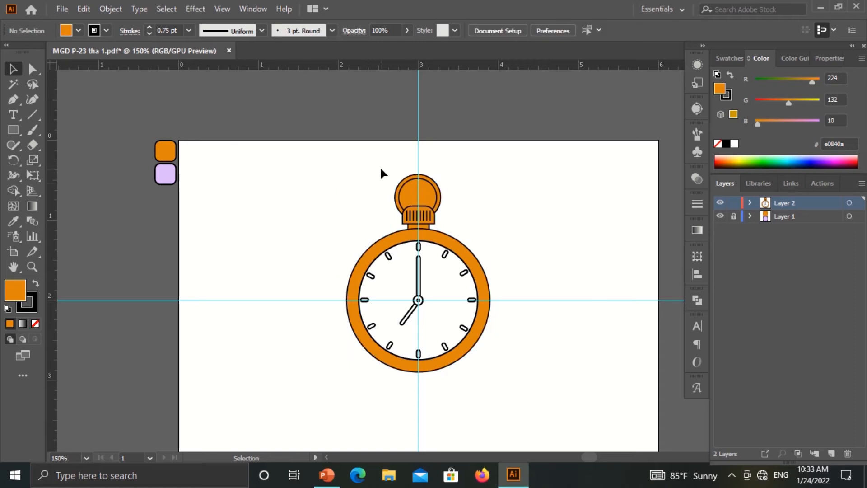
- Cut out the inner circle of the top ring with the Shape Builder tool, leaving an open orange ring
{"action": "left_click_drag", "start_coordinate": [400, 200], "coordinate": [405, 208]}
{"action": "left_click", "coordinate": [13, 190]}
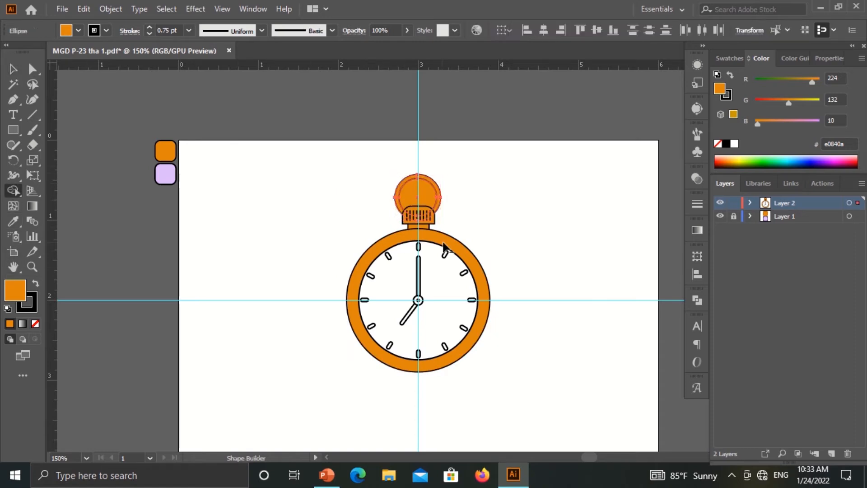
{"action": "left_click", "coordinate": [410, 199], "text": "alt"}
{"action": "key", "text": "v"}
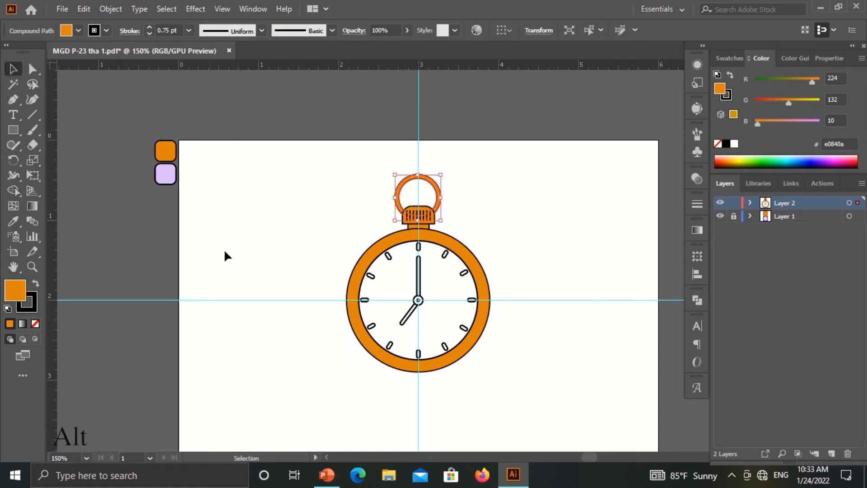
{"action": "left_click", "coordinate": [296, 248]}
- Adjust the stroke options of the grouped rib lines on the crown
{"action": "key", "text": "ctrl+plus"}
{"action": "key", "text": "ctrl+plus"}
{"action": "key", "text": "ctrl+plus"}
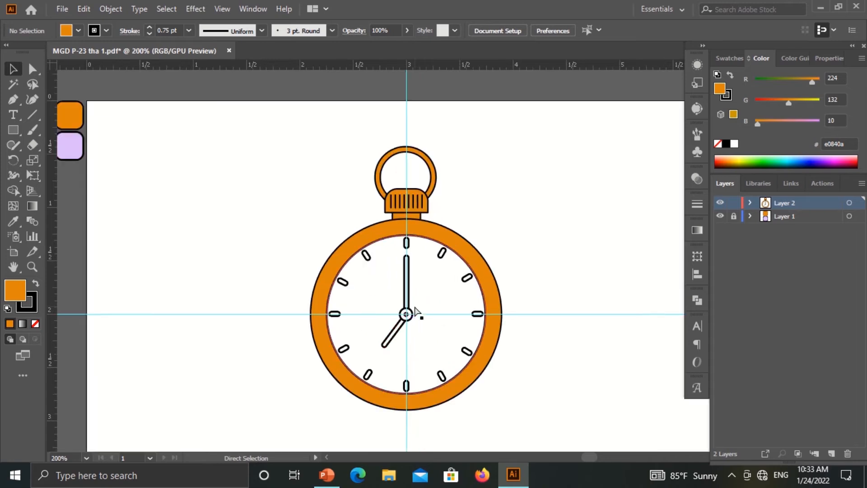
{"action": "scroll", "coordinate": [416, 312], "scroll_direction": "down", "scroll_amount": 2}
{"action": "left_click", "coordinate": [350, 103]}
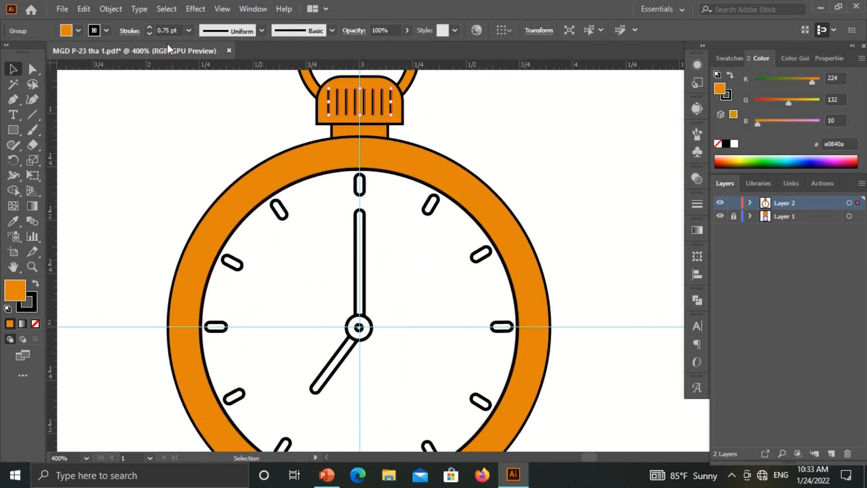
{"action": "left_click", "coordinate": [130, 31]}
{"action": "left_click", "coordinate": [64, 63]}
{"action": "left_click", "coordinate": [213, 103]}
- Fill all twelve hour marks with dark grey 282828
{"action": "scroll", "coordinate": [238, 99], "scroll_direction": "down", "scroll_amount": 1}
{"action": "left_click", "coordinate": [279, 179]}
{"action": "left_click", "coordinate": [360, 153], "text": "shift"}
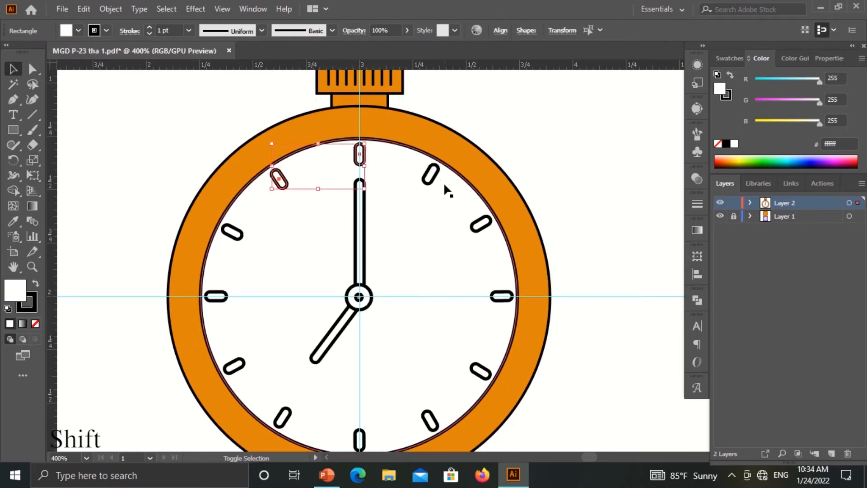
{"action": "left_click", "coordinate": [431, 177], "text": "shift"}
{"action": "left_click", "coordinate": [482, 224], "text": "shift"}
{"action": "left_click", "coordinate": [502, 297], "text": "shift"}
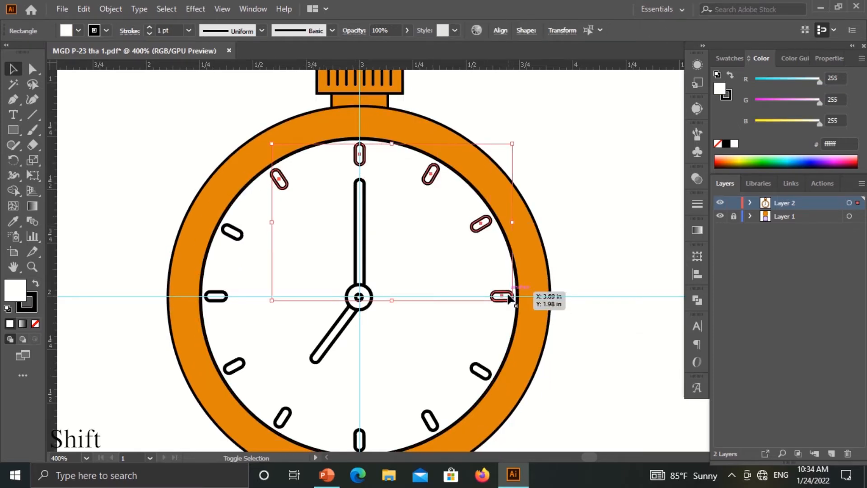
{"action": "scroll", "coordinate": [500, 309], "scroll_direction": "down", "scroll_amount": 1}
{"action": "left_click", "coordinate": [480, 356], "text": "shift"}
{"action": "left_click", "coordinate": [430, 405], "text": "shift"}
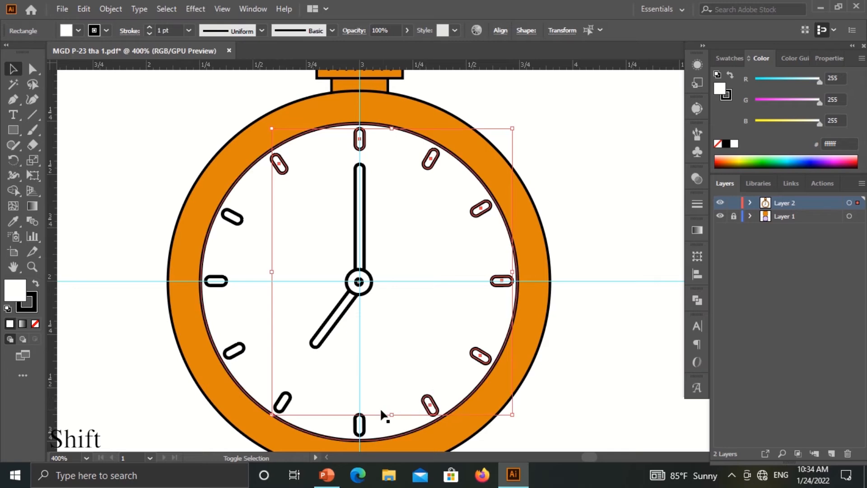
{"action": "left_click", "coordinate": [360, 425], "text": "shift"}
{"action": "left_click", "coordinate": [283, 400], "text": "shift"}
{"action": "left_click", "coordinate": [232, 351], "text": "shift"}
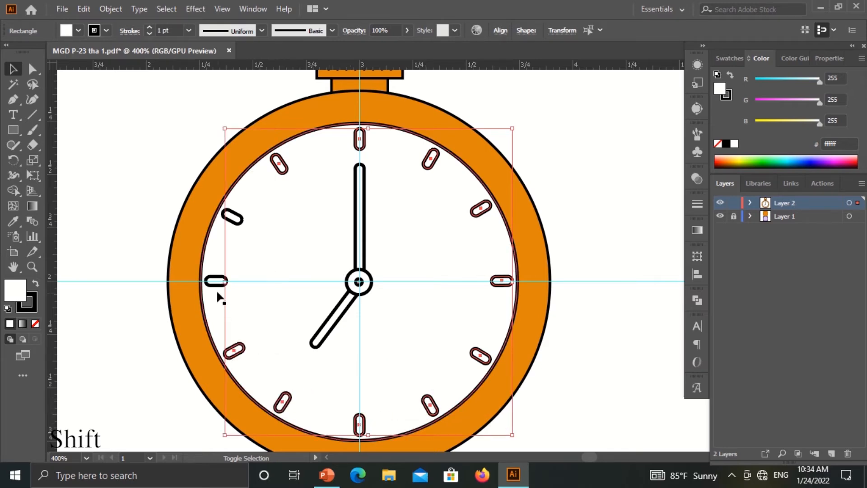
{"action": "left_click", "coordinate": [214, 289], "text": "shift"}
{"action": "left_click", "coordinate": [232, 218], "text": "shift"}
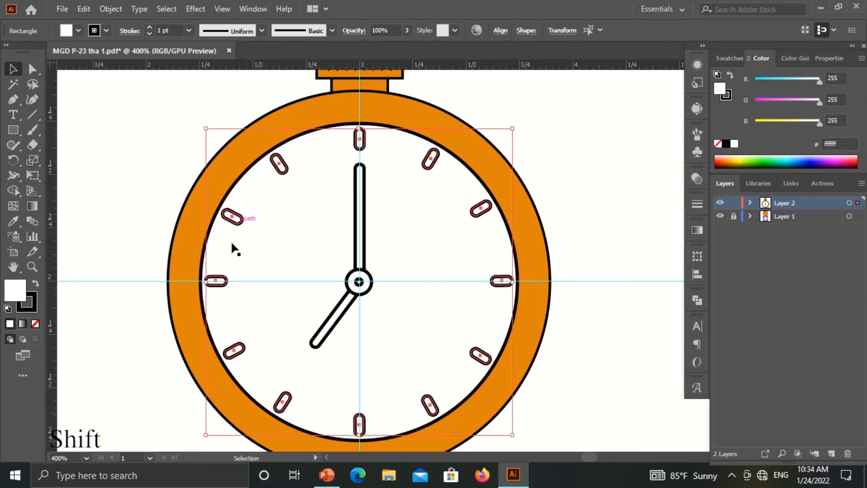
{"action": "double_click", "coordinate": [15, 289]}
{"action": "left_click", "coordinate": [509, 206]}
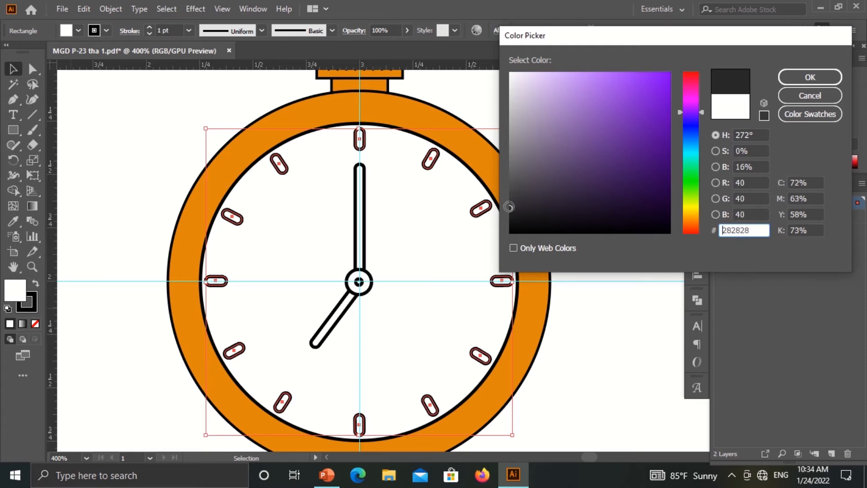
{"action": "left_click", "coordinate": [781, 81]}
- Group the twelve hour marks and remove their stroke
{"action": "right_click", "coordinate": [272, 154]}
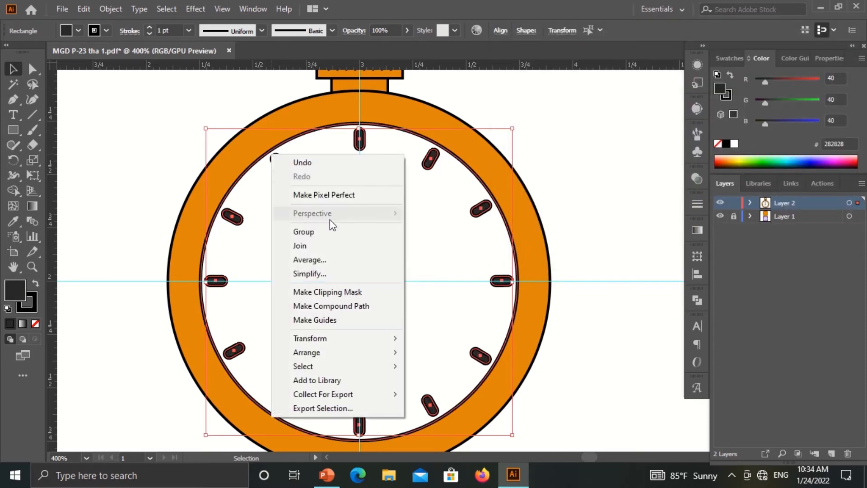
{"action": "left_click", "coordinate": [332, 231]}
{"action": "left_click", "coordinate": [78, 30]}
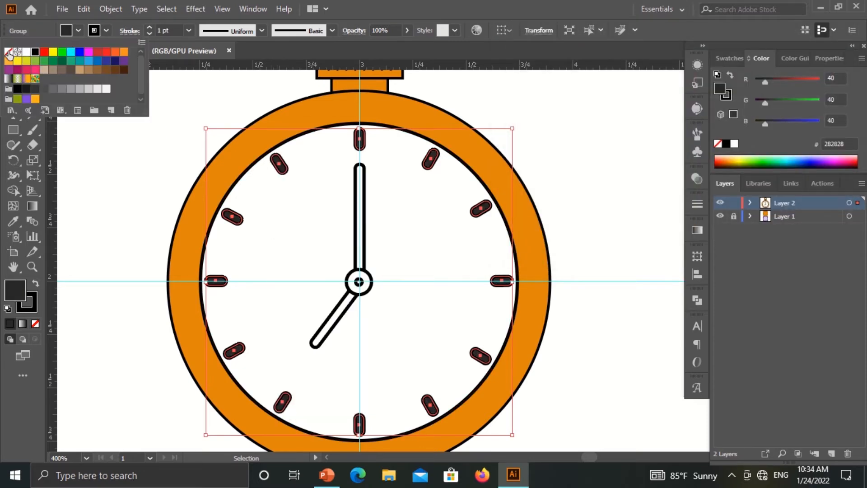
{"action": "left_click", "coordinate": [9, 53]}
{"action": "left_click", "coordinate": [78, 154]}
- Copy the case's orange fill and 0.75 pt black stroke onto both clock hands and the outer pivot circle
{"action": "scroll", "coordinate": [609, 196], "scroll_direction": "down", "scroll_amount": 2}
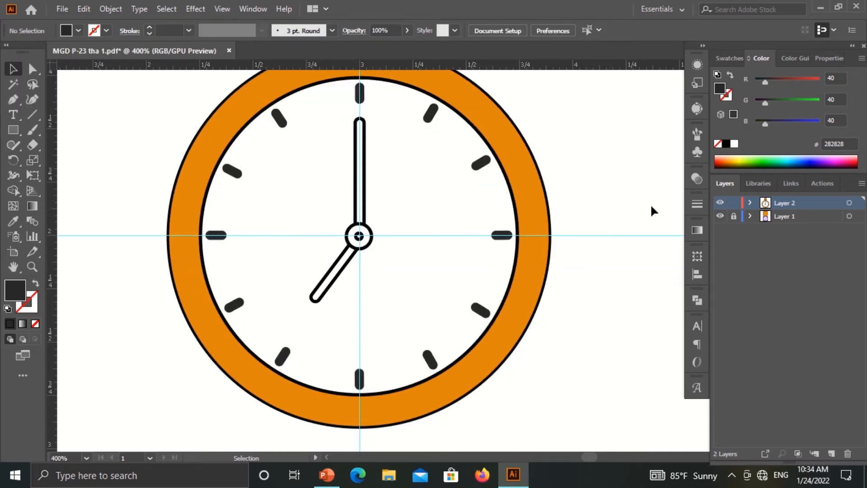
{"action": "scroll", "coordinate": [545, 367], "scroll_direction": "up", "scroll_amount": 1}
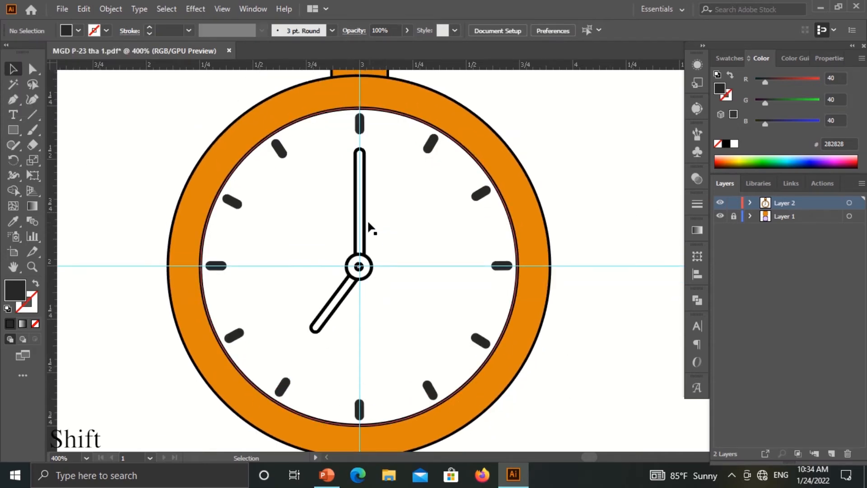
{"action": "left_click", "coordinate": [342, 301]}
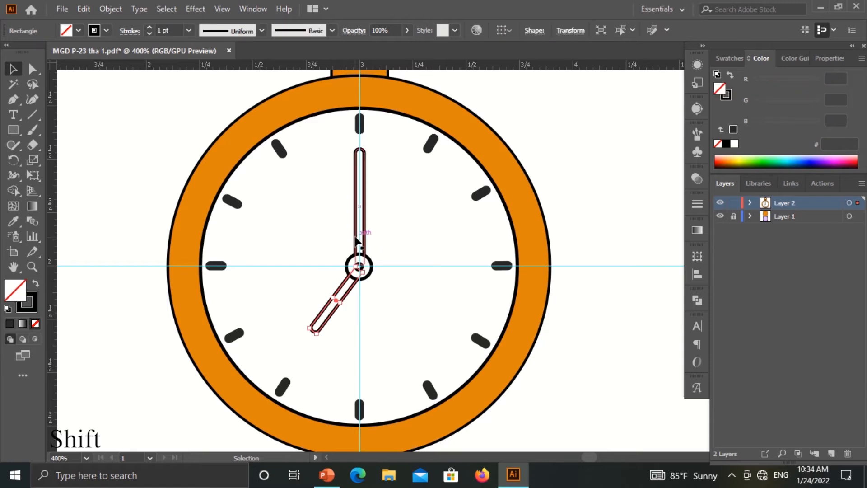
{"action": "left_click", "coordinate": [365, 238]}
{"action": "left_click", "coordinate": [364, 280], "text": "shift"}
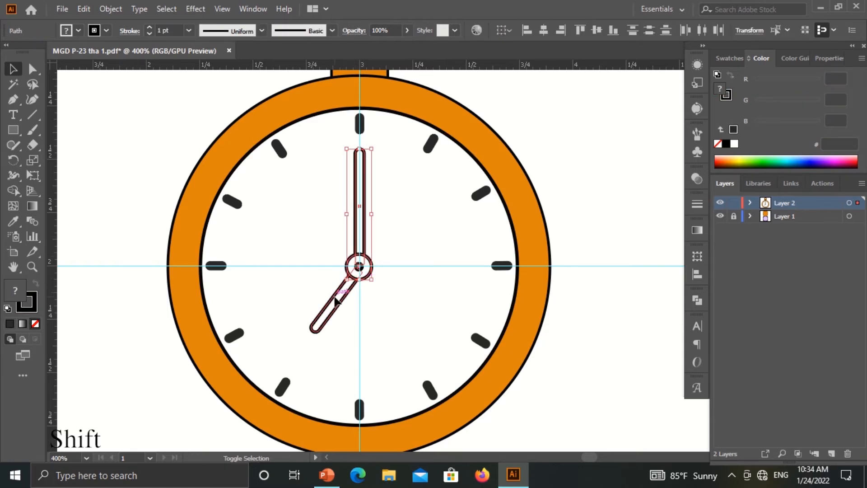
{"action": "left_click", "coordinate": [13, 221]}
{"action": "left_click", "coordinate": [184, 239]}
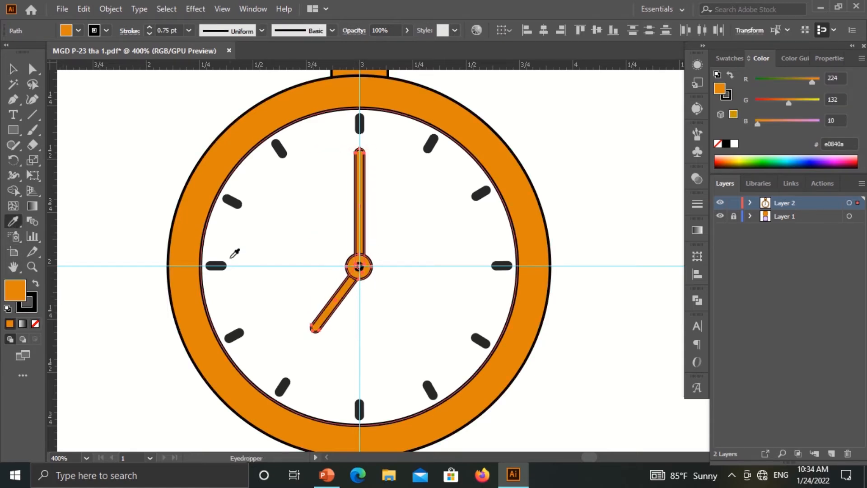
{"action": "left_click", "coordinate": [12, 69]}
{"action": "left_click", "coordinate": [115, 152]}
- Fill the small circle at the pivot's centre with black and give it a 1 pt black stroke
{"action": "left_click", "coordinate": [359, 267]}
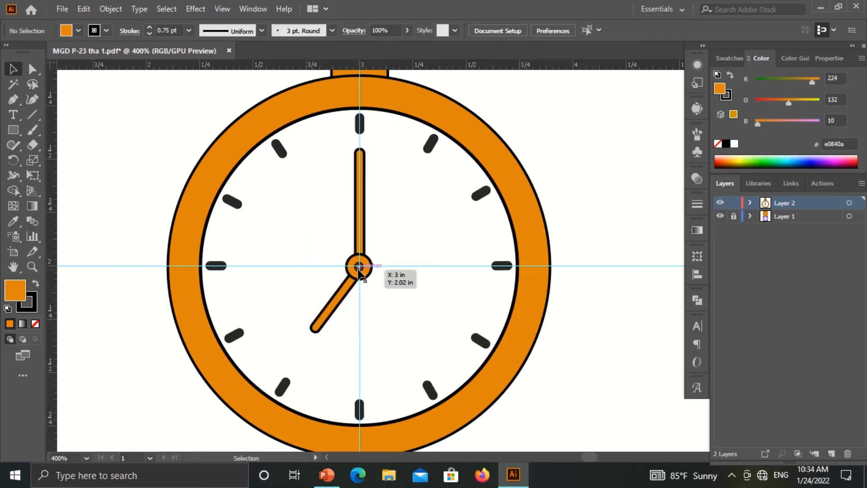
{"action": "key", "text": "d"}
{"action": "left_click", "coordinate": [73, 31]}
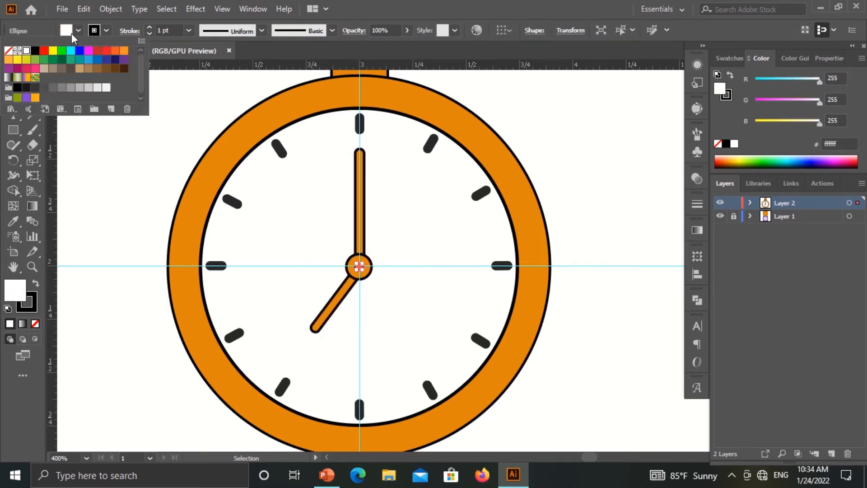
{"action": "left_click", "coordinate": [34, 51]}
{"action": "left_click", "coordinate": [99, 181]}
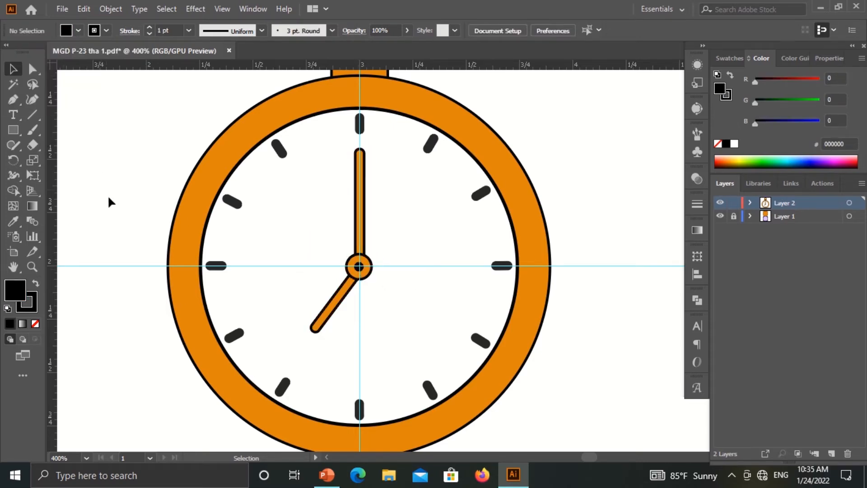
- Remove the stroke from the small black circle at the pivot's centre and check the watch with the Layer 1 reference hidden
{"action": "left_click", "coordinate": [365, 245]}
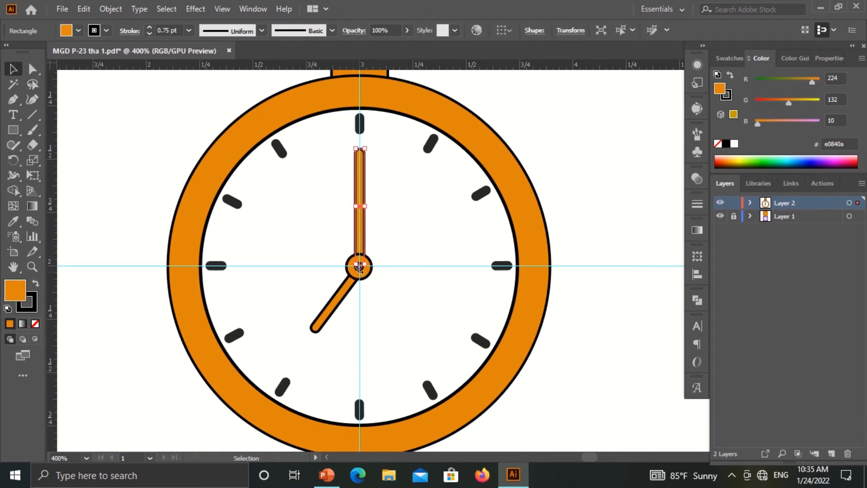
{"action": "left_click", "coordinate": [67, 240]}
{"action": "left_click", "coordinate": [357, 268]}
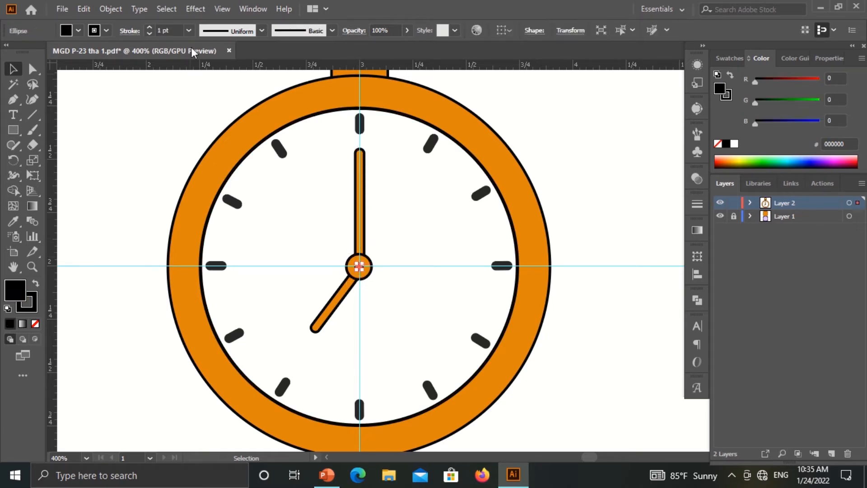
{"action": "left_click", "coordinate": [189, 31]}
{"action": "left_click", "coordinate": [107, 30]}
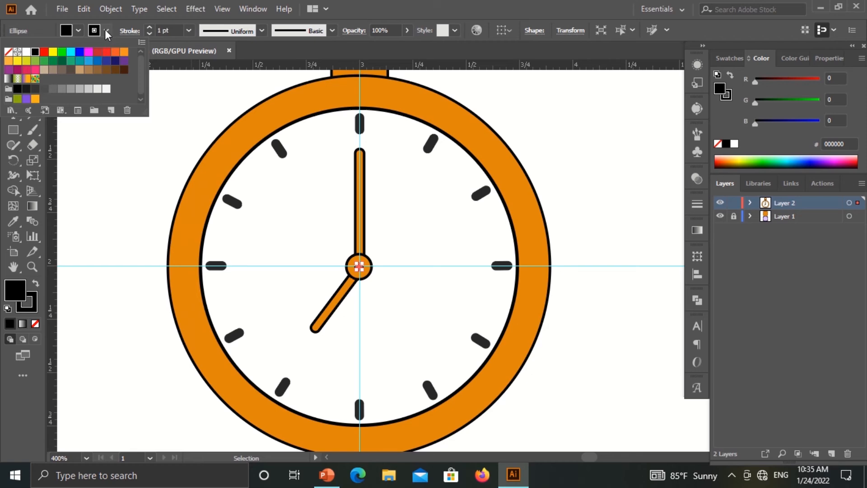
{"action": "left_click", "coordinate": [10, 53]}
{"action": "left_click", "coordinate": [84, 177]}
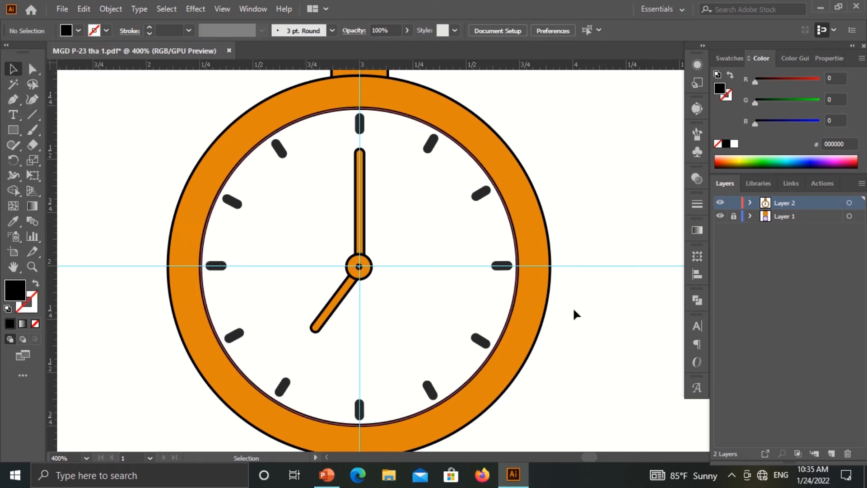
{"action": "left_click", "coordinate": [721, 216]}
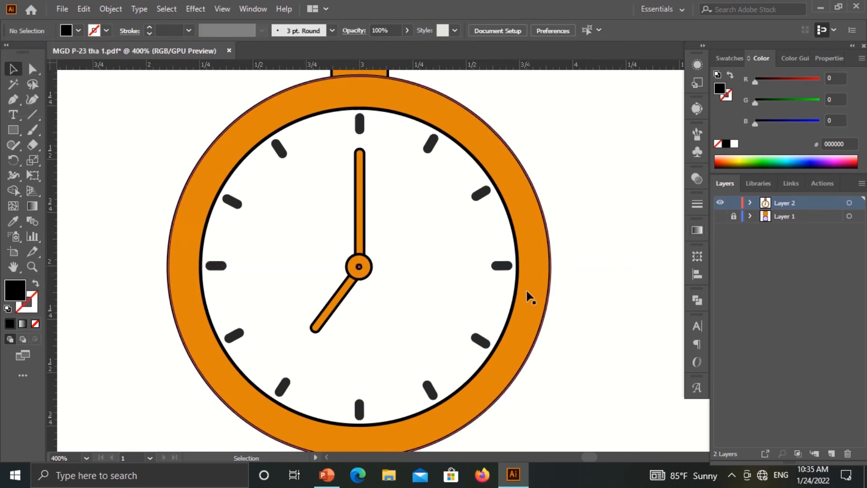
{"action": "left_click", "coordinate": [721, 216]}
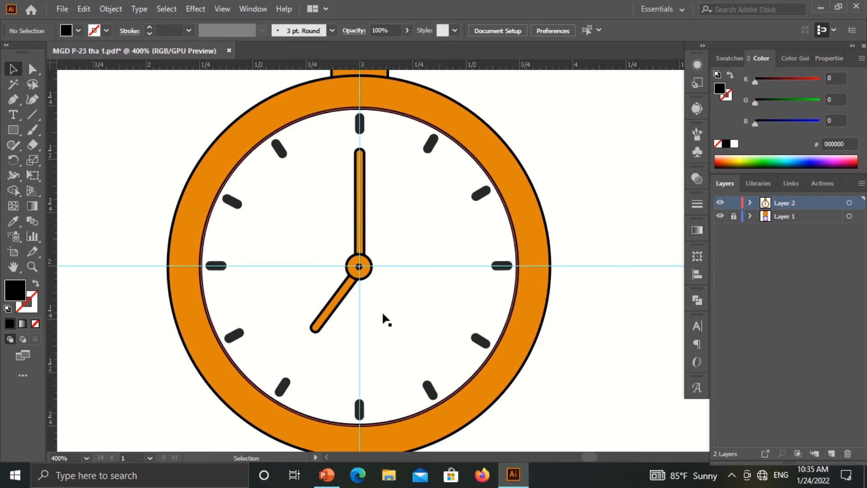
- Rotate the short clock hand slightly counterclockwise about the pivot's centre
{"action": "left_click", "coordinate": [329, 313]}
{"action": "left_click", "coordinate": [12, 162]}
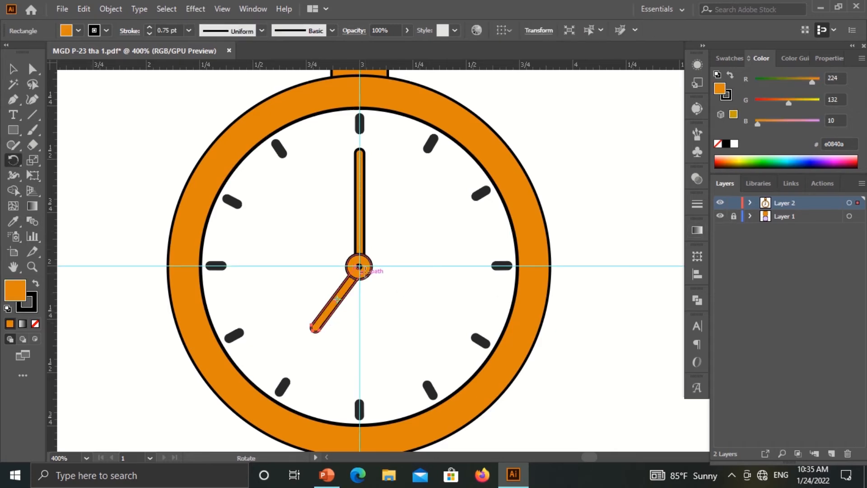
{"action": "mouse_move", "coordinate": [313, 332]}
{"action": "left_mouse_down"}
{"action": "mouse_move", "coordinate": [321, 340]}
{"action": "mouse_move", "coordinate": [313, 342]}
{"action": "left_mouse_up"}
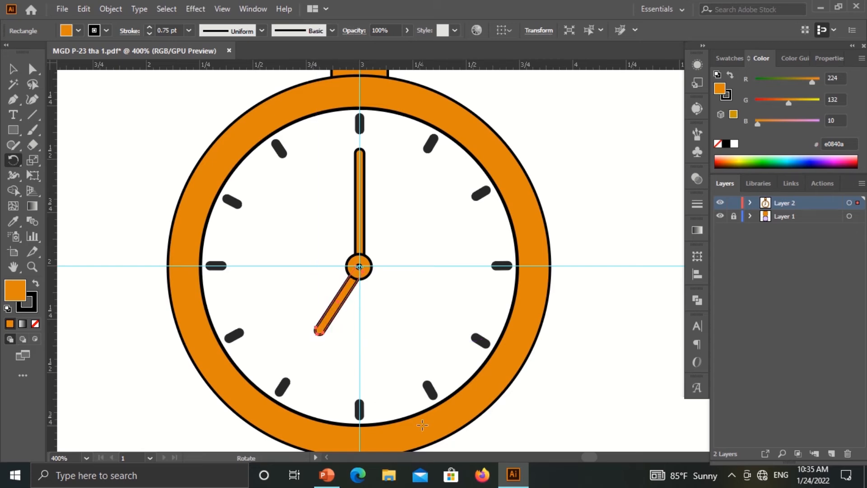
{"action": "left_click", "coordinate": [13, 68]}
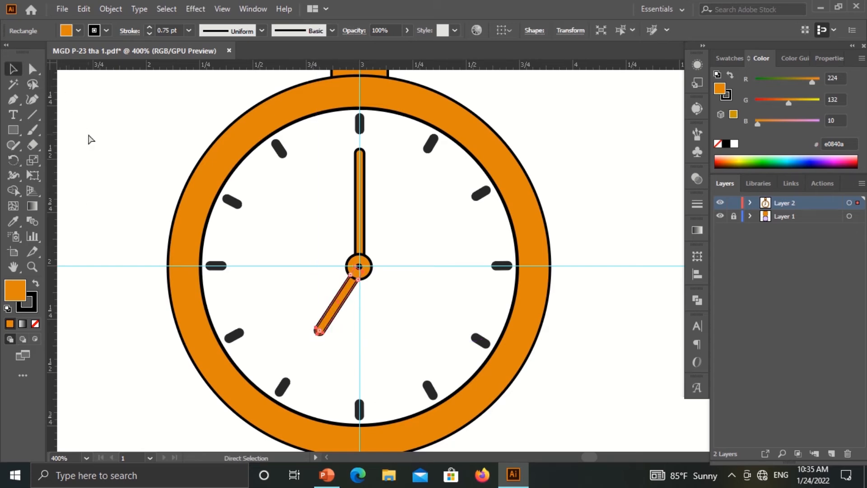
- Nudge the short clock hand sideways to line it up with the pivot
{"action": "key", "text": "ctrl+equal"}
{"action": "key", "text": "ctrl+equal"}
{"action": "left_click_drag", "start_coordinate": [455, 259], "coordinate": [458, 261]}
{"action": "left_click", "coordinate": [85, 309]}
{"action": "key", "text": "a"}
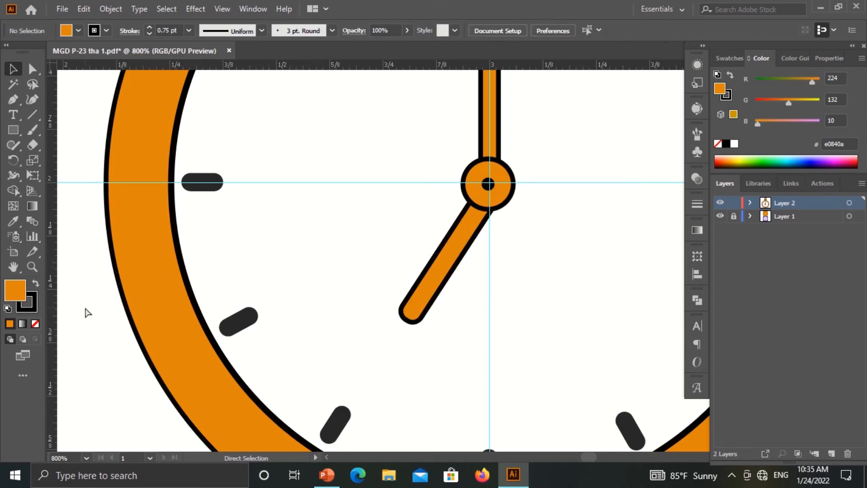
{"action": "key", "text": "ctrl+minus"}
{"action": "key", "text": "ctrl+minus"}
{"action": "key", "text": "ctrl+equal"}
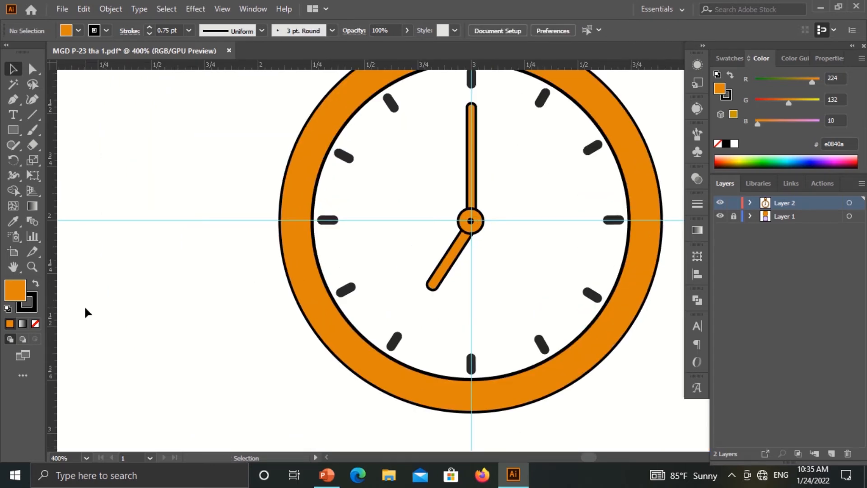
{"action": "left_click", "coordinate": [465, 255]}
{"action": "left_click_drag", "start_coordinate": [461, 253], "coordinate": [457, 259]}
{"action": "left_click", "coordinate": [464, 299]}
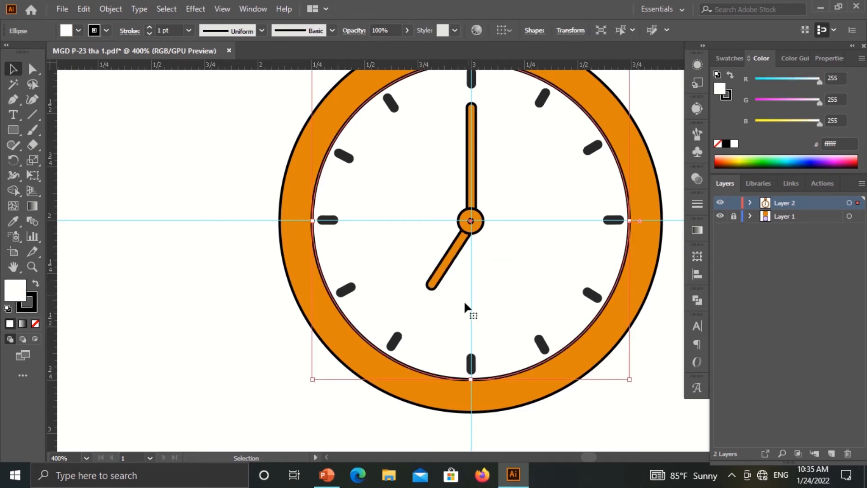
{"action": "left_click", "coordinate": [219, 364]}
- Draw a thin white horizontal ellipse above the crown's ribs, centred on the vertical guide, and remove its stroke
{"action": "key", "text": "ctrl+minus"}
{"action": "key", "text": "ctrl+minus"}
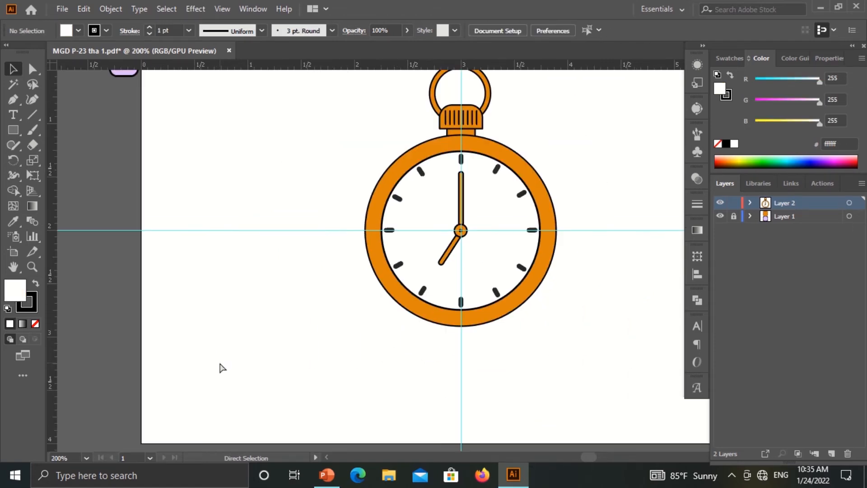
{"action": "key", "text": "ctrl+minus"}
{"action": "key", "text": "ctrl+plus"}
{"action": "key", "text": "ctrl+plus"}
{"action": "key", "text": "ctrl+plus"}
{"action": "key", "text": "ctrl+plus"}
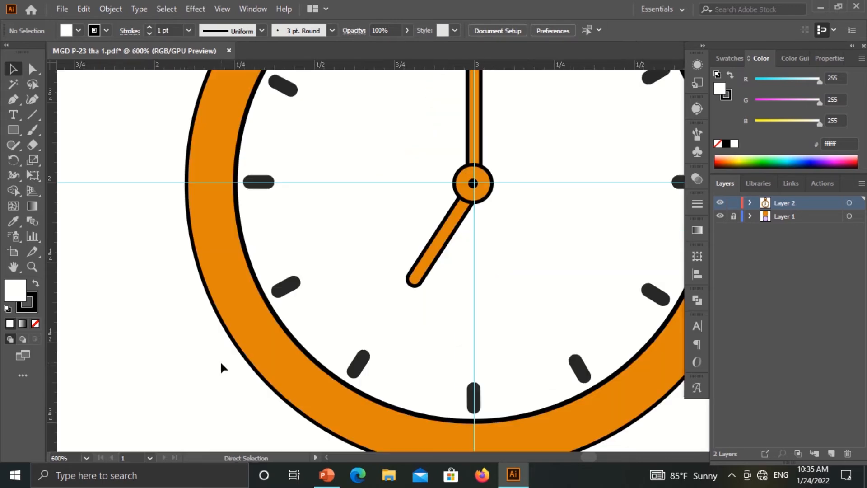
{"action": "scroll", "coordinate": [223, 206], "scroll_direction": "up", "scroll_amount": 6}
{"action": "left_click_drag", "start_coordinate": [229, 210], "coordinate": [196, 303]}
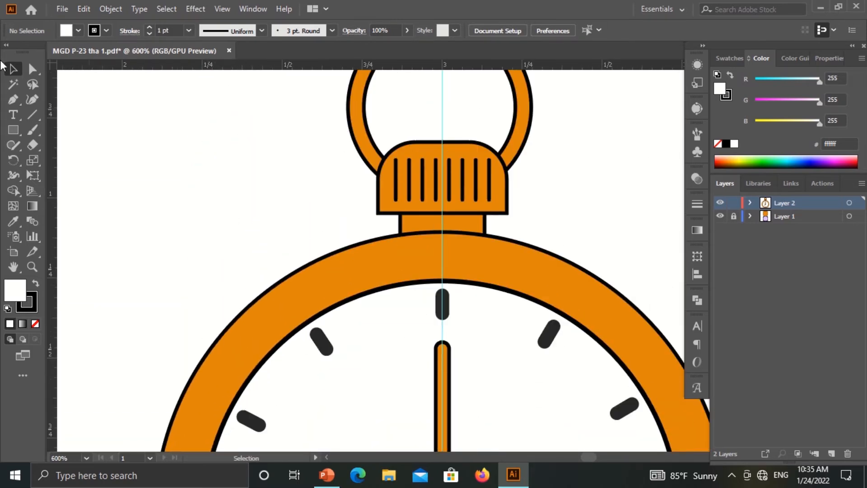
{"action": "left_click_drag", "start_coordinate": [15, 129], "coordinate": [80, 163]}
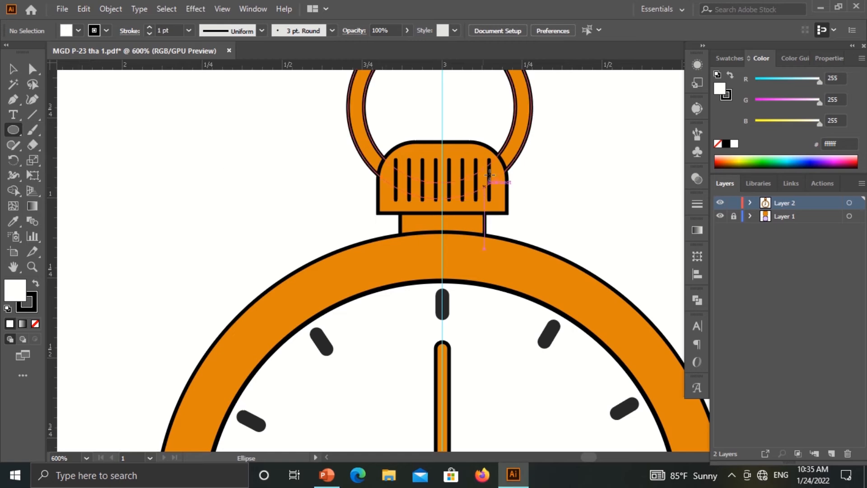
{"action": "left_click_drag", "start_coordinate": [410, 147], "coordinate": [476, 155]}
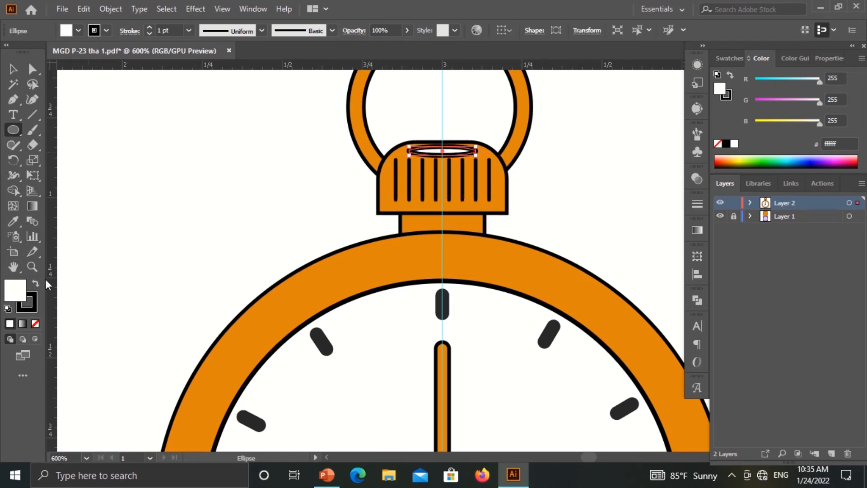
{"action": "left_click", "coordinate": [106, 29]}
{"action": "left_click", "coordinate": [11, 52]}
{"action": "left_click", "coordinate": [143, 135]}
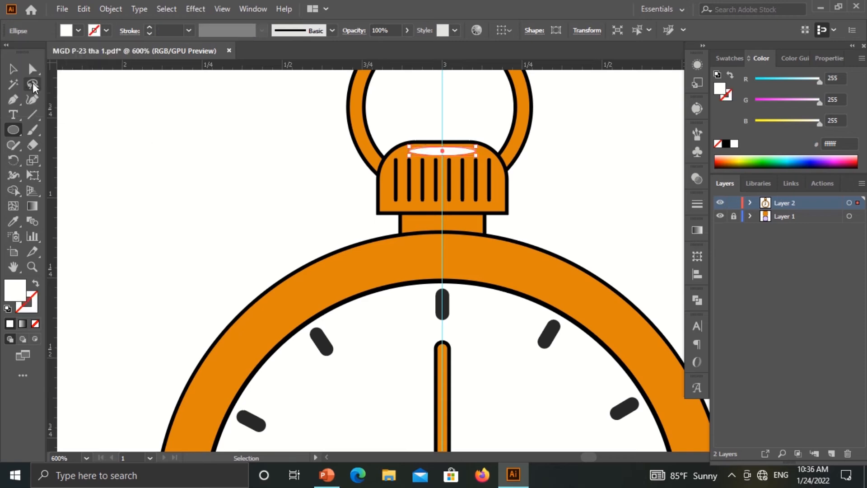
- Set the opacity of the crown's white highlight ellipse to 50%
{"action": "left_click", "coordinate": [14, 69]}
{"action": "left_click", "coordinate": [697, 179]}
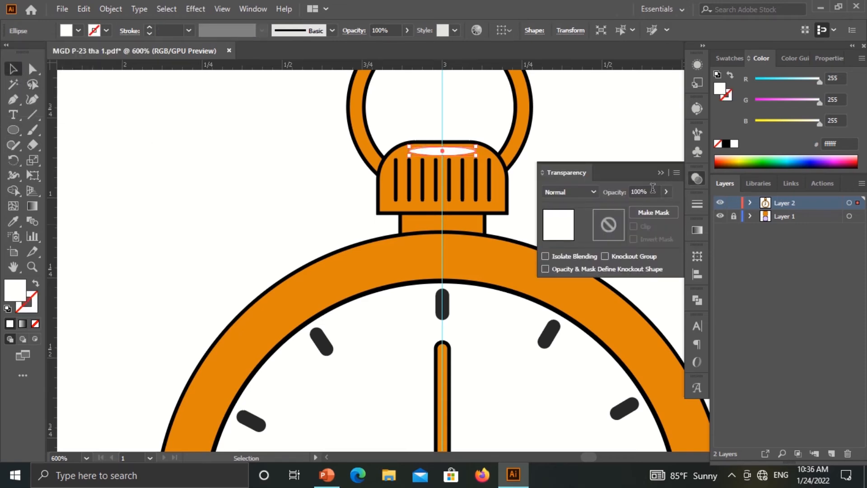
{"action": "left_click", "coordinate": [642, 192]}
{"action": "type", "text": "50"}
{"action": "key", "text": "Return"}
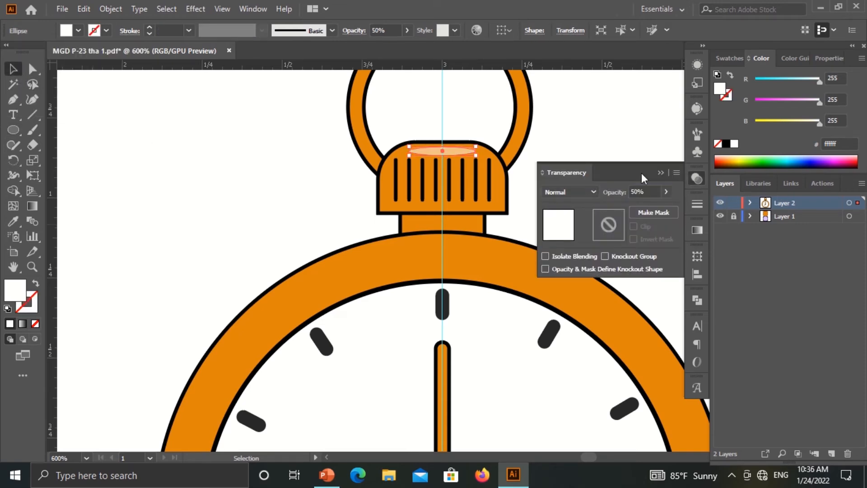
{"action": "left_click", "coordinate": [630, 161]}
{"action": "left_click", "coordinate": [627, 163]}
- Duplicate the orange case circle and centre the copy over the case at the intersection of the guides
{"action": "key", "text": "ctrl+minus"}
{"action": "key", "text": "ctrl+minus"}
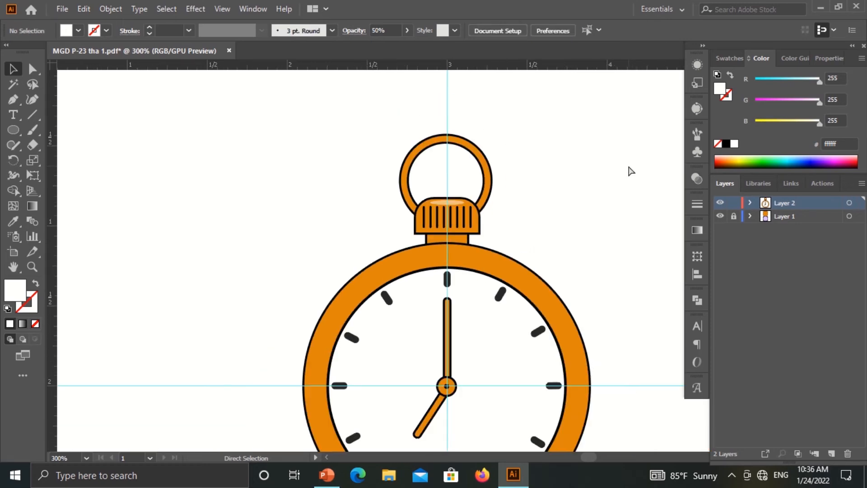
{"action": "key", "text": "ctrl+minus"}
{"action": "left_click", "coordinate": [367, 222]}
{"action": "left_click_drag", "start_coordinate": [366, 222], "coordinate": [370, 221]}
{"action": "left_click", "coordinate": [584, 249]}
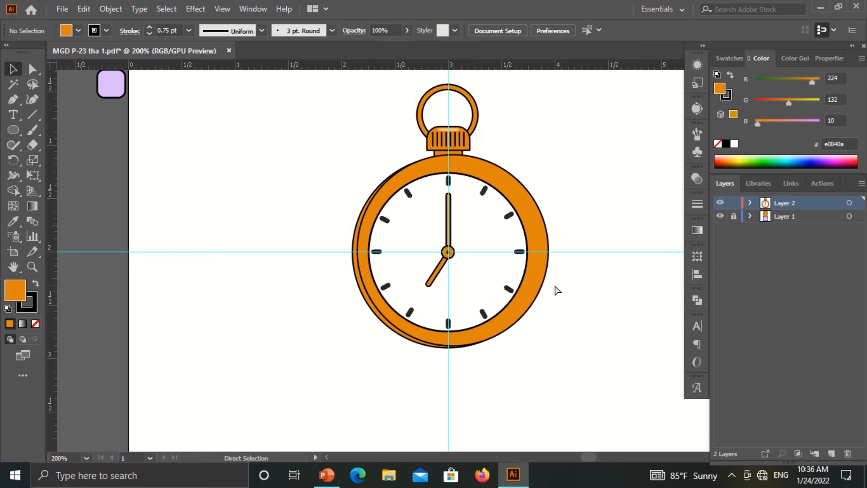
{"action": "key", "text": "ctrl+plus"}
{"action": "left_click_drag", "start_coordinate": [279, 203], "coordinate": [265, 226]}
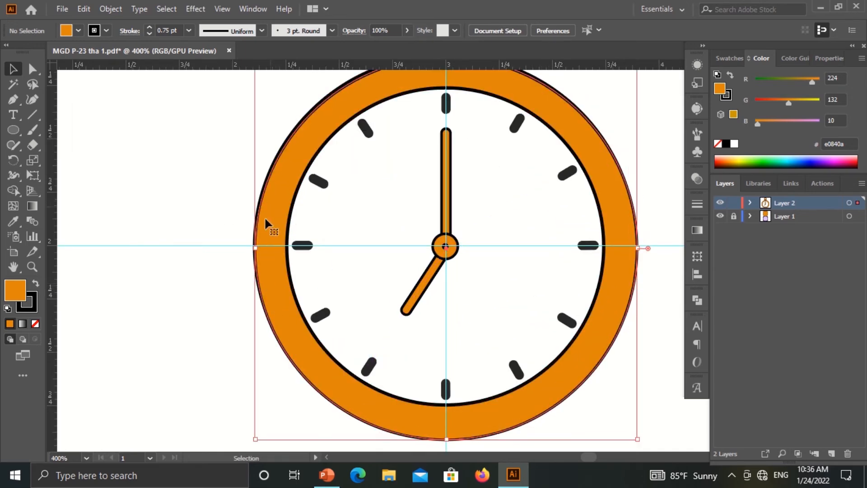
{"action": "scroll", "coordinate": [459, 267], "scroll_direction": "up", "scroll_amount": 3}
{"action": "left_click_drag", "start_coordinate": [488, 118], "coordinate": [488, 117]}
{"action": "scroll", "coordinate": [412, 188], "scroll_direction": "down", "scroll_amount": 3}
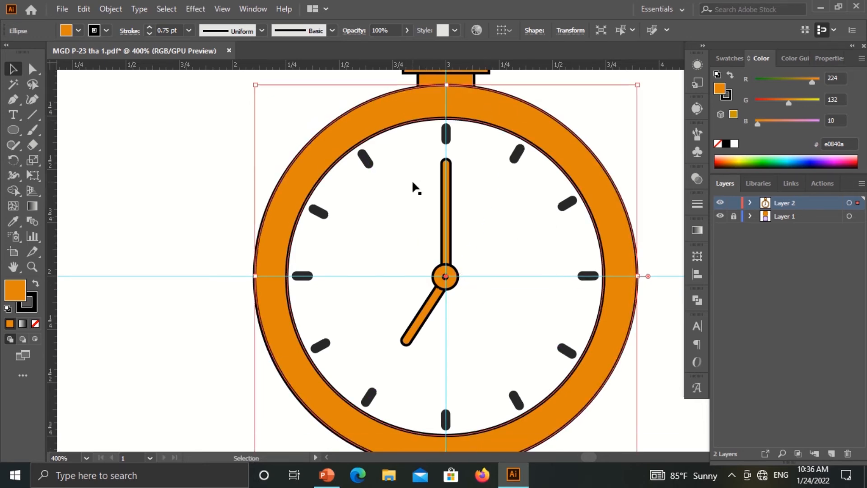
- Shrink the case copy about its centre so its outline runs along the middle of the orange rim
{"action": "key", "text": "ctrl+minus"}
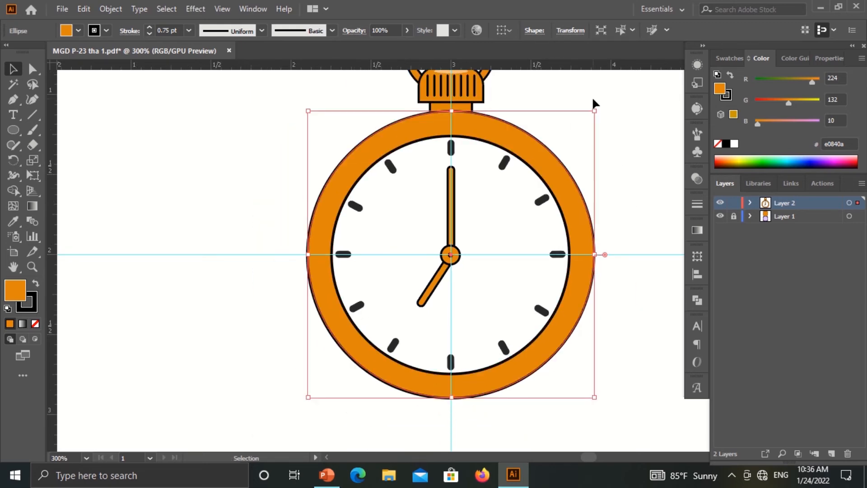
{"action": "left_click_drag", "start_coordinate": [594, 110], "coordinate": [592, 125]}
{"action": "left_click", "coordinate": [626, 145]}
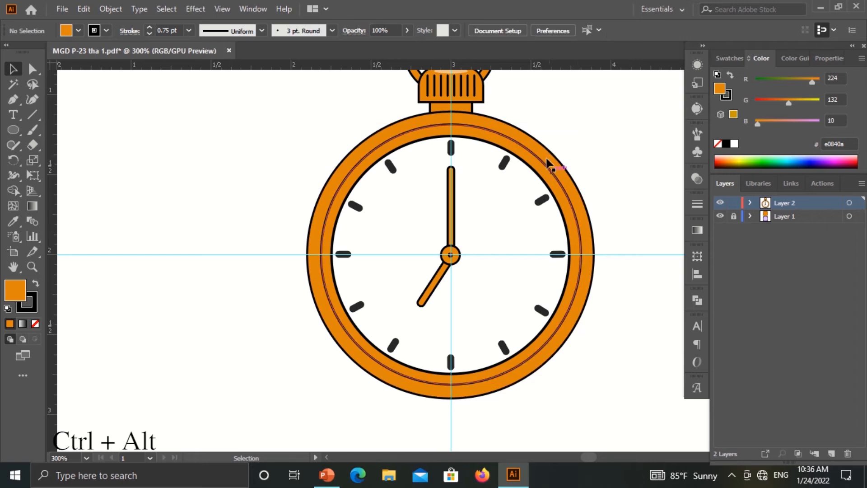
- Give the circle in the middle of the rim no fill and a 3 pt white stroke
{"action": "left_click", "coordinate": [544, 166]}
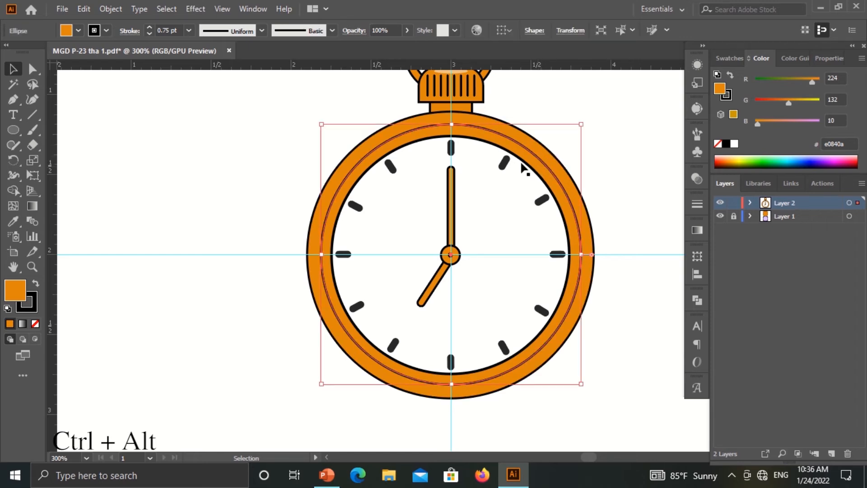
{"action": "left_click", "coordinate": [194, 29]}
{"action": "left_click", "coordinate": [197, 112]}
{"action": "left_click", "coordinate": [76, 32]}
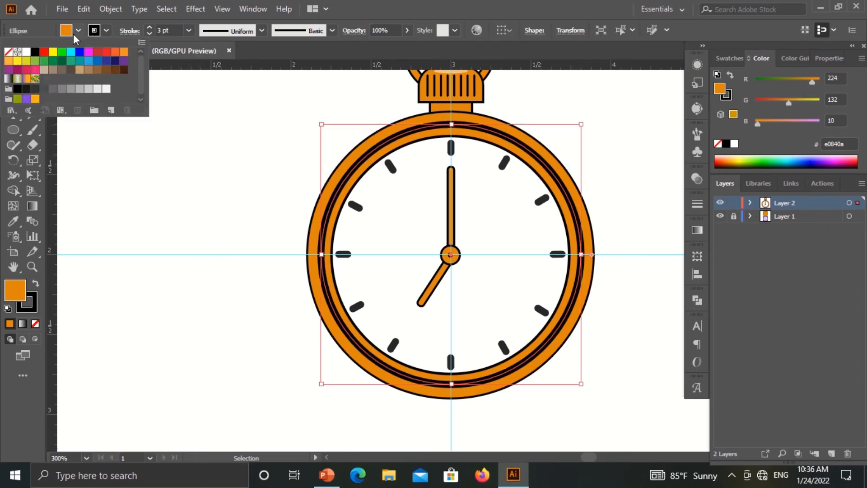
{"action": "left_click", "coordinate": [8, 53]}
{"action": "left_click", "coordinate": [79, 34]}
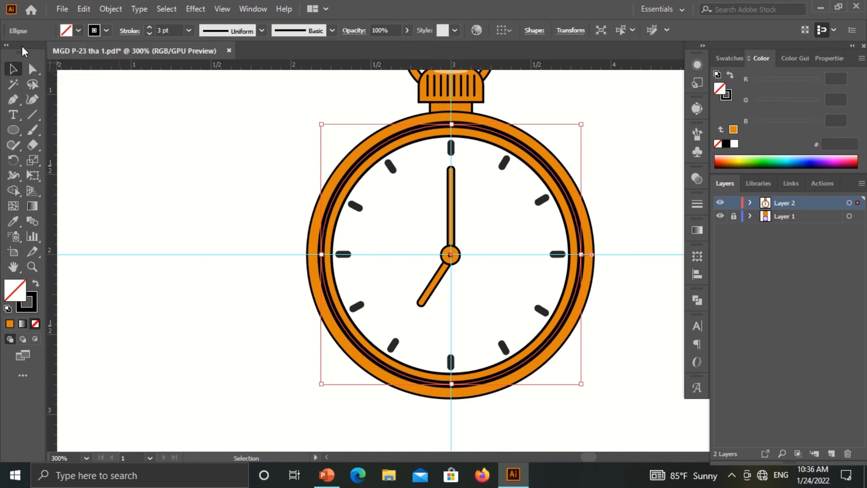
{"action": "left_click", "coordinate": [107, 32]}
{"action": "left_click", "coordinate": [26, 53]}
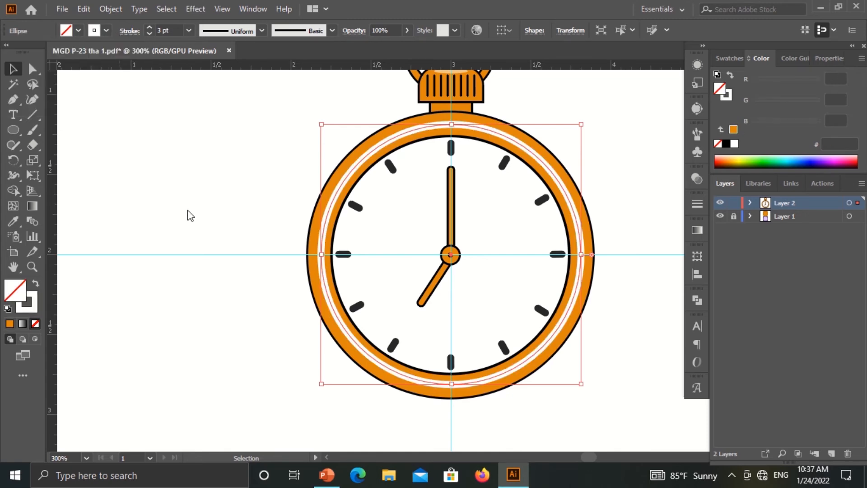
- Add four anchor points to the white rim circle: upper left, lower left, just right of the top, and upper right
{"action": "left_click", "coordinate": [13, 100]}
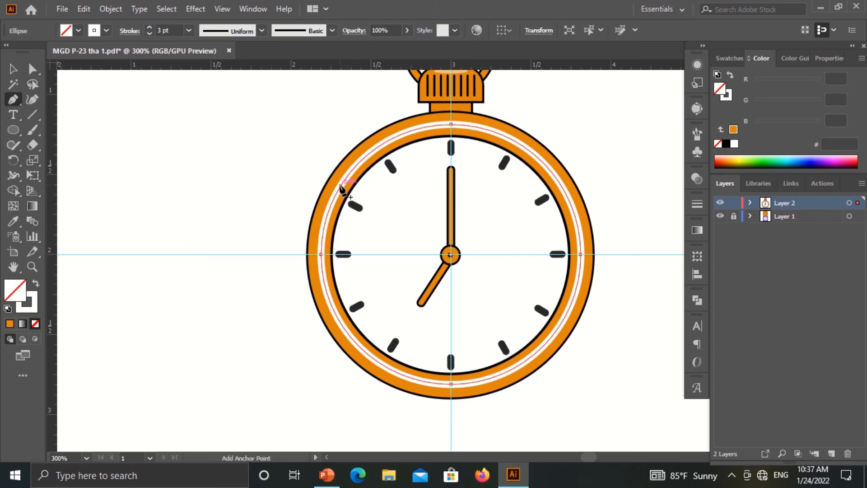
{"action": "left_click", "coordinate": [330, 206]}
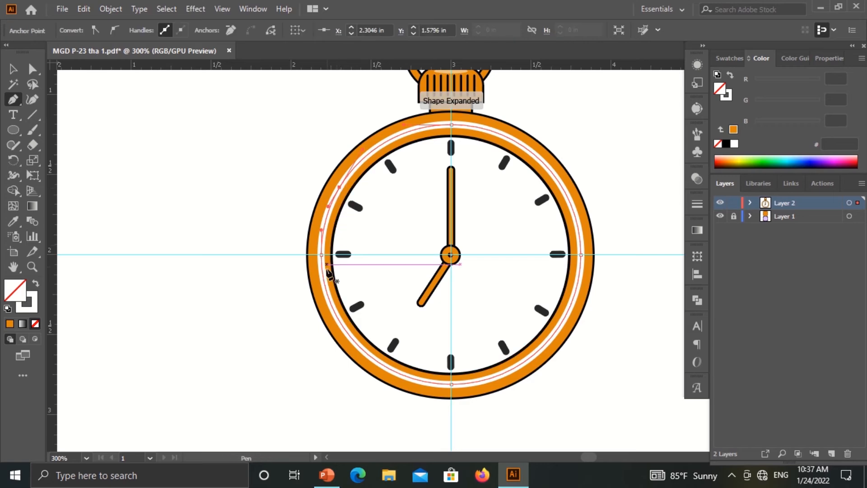
{"action": "left_click", "coordinate": [336, 315]}
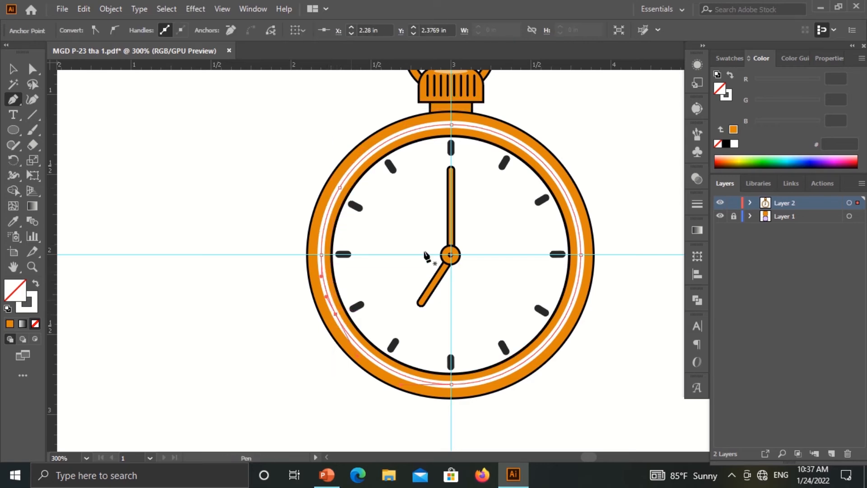
{"action": "left_click", "coordinate": [480, 129]}
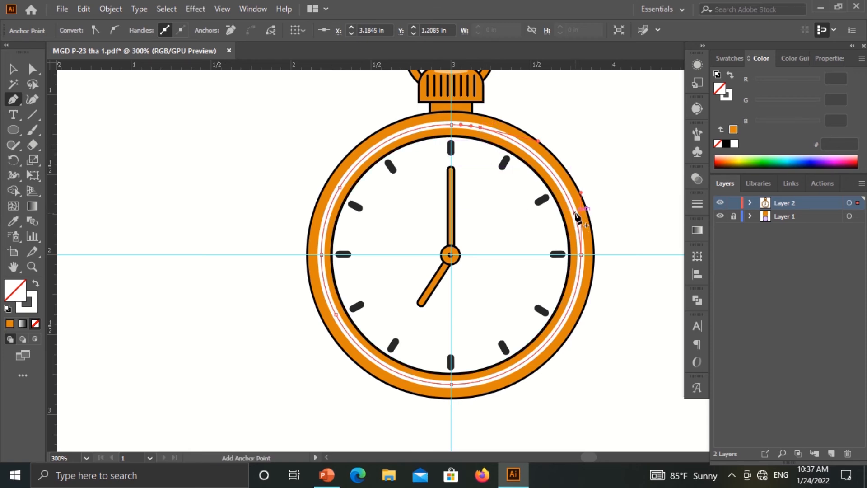
{"action": "left_click", "coordinate": [576, 214]}
{"action": "left_click", "coordinate": [32, 69]}
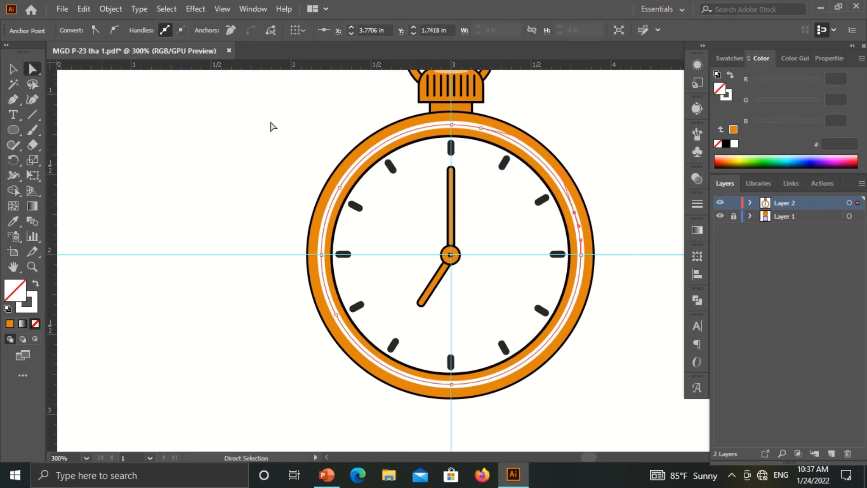
- Delete the top, bottom and right anchor points of the white rim circle, leaving an upper-right arc and a left arc
{"action": "left_click", "coordinate": [452, 128]}
{"action": "key", "text": "Delete"}
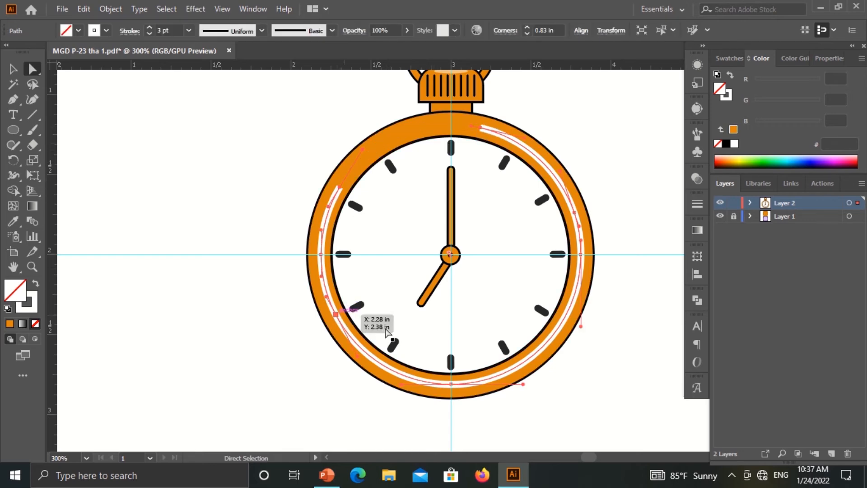
{"action": "left_click", "coordinate": [450, 384]}
{"action": "key", "text": "Delete"}
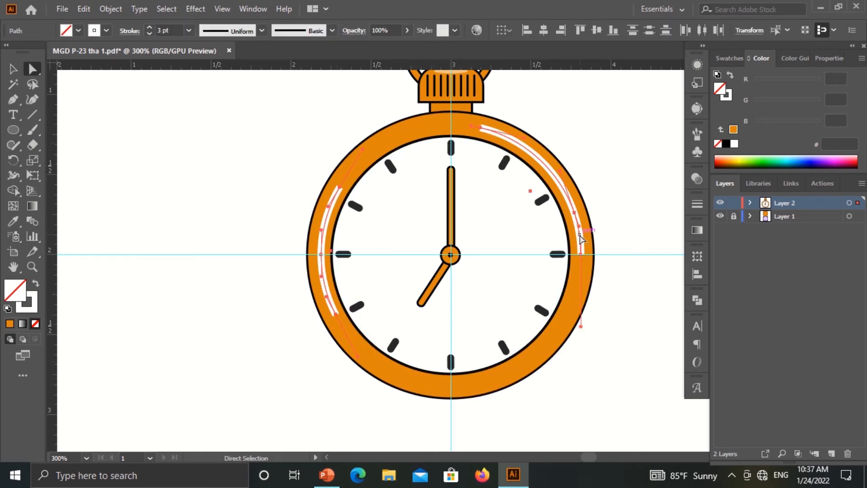
{"action": "left_click", "coordinate": [581, 253]}
{"action": "key", "text": "Delete"}
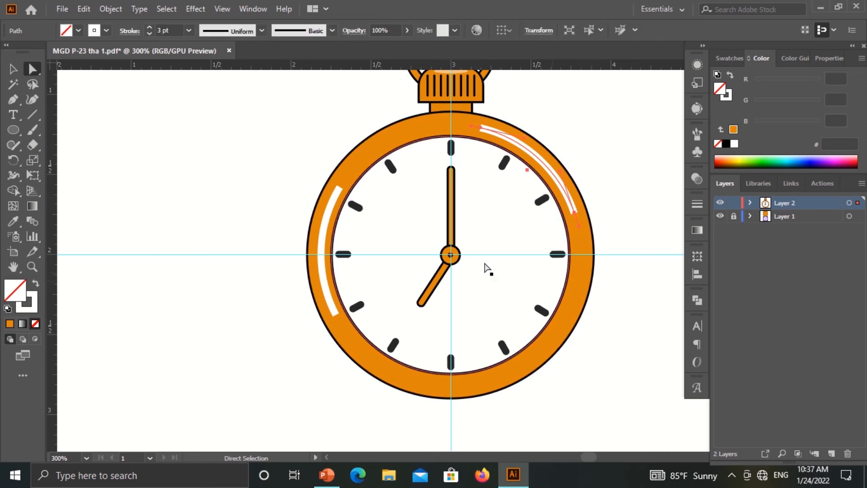
- Give both white highlight arcs on the rim round stroke caps
{"action": "left_click", "coordinate": [11, 70]}
{"action": "left_click", "coordinate": [329, 217], "text": "shift"}
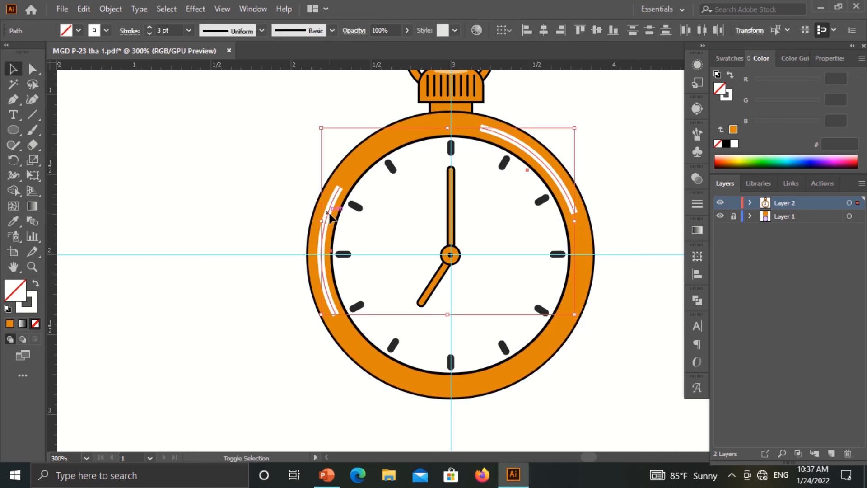
{"action": "left_click", "coordinate": [107, 31]}
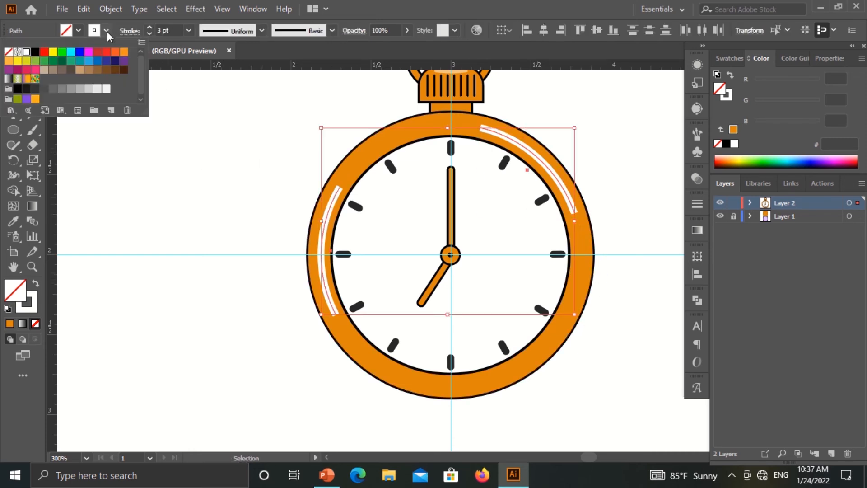
{"action": "left_click", "coordinate": [106, 31]}
{"action": "left_click", "coordinate": [129, 31]}
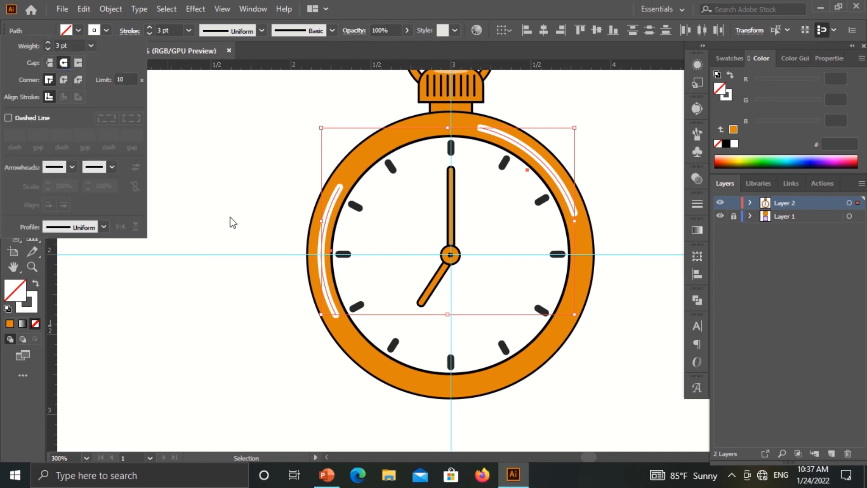
{"action": "left_click", "coordinate": [242, 211]}
- Set the opacity of both rim highlight arcs to 50%
{"action": "left_click", "coordinate": [698, 179]}
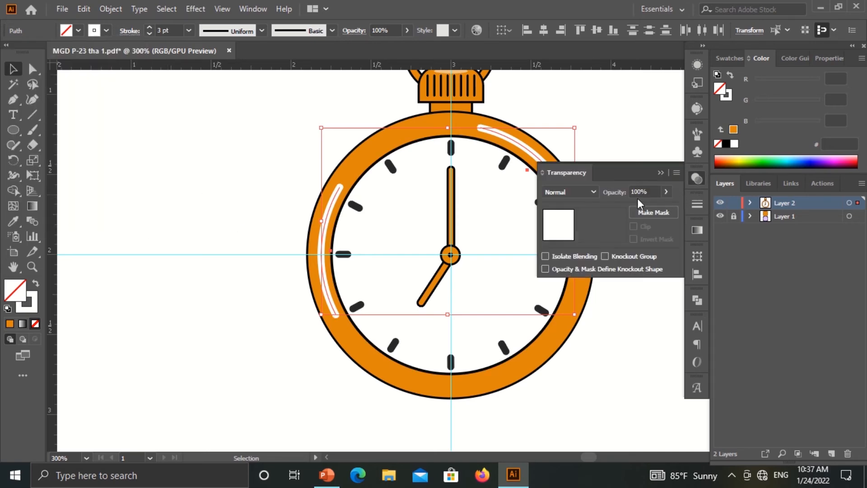
{"action": "left_click", "coordinate": [653, 190]}
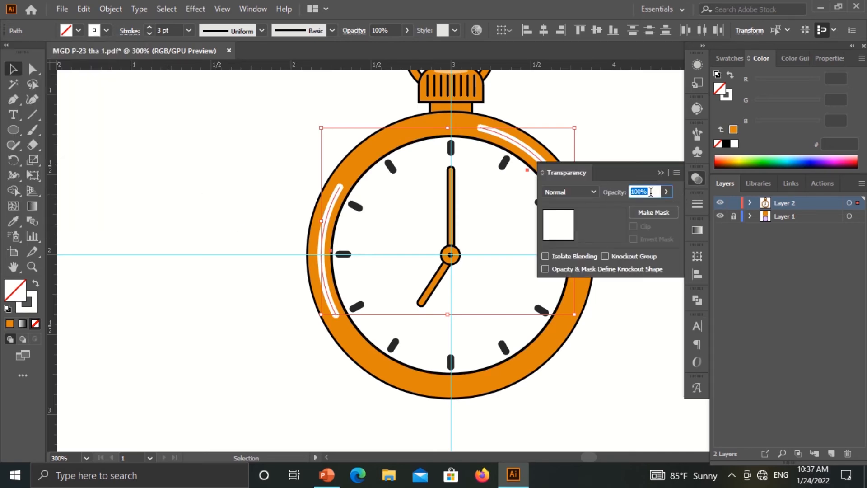
{"action": "key", "text": "Return"}
{"action": "left_click", "coordinate": [697, 180]}
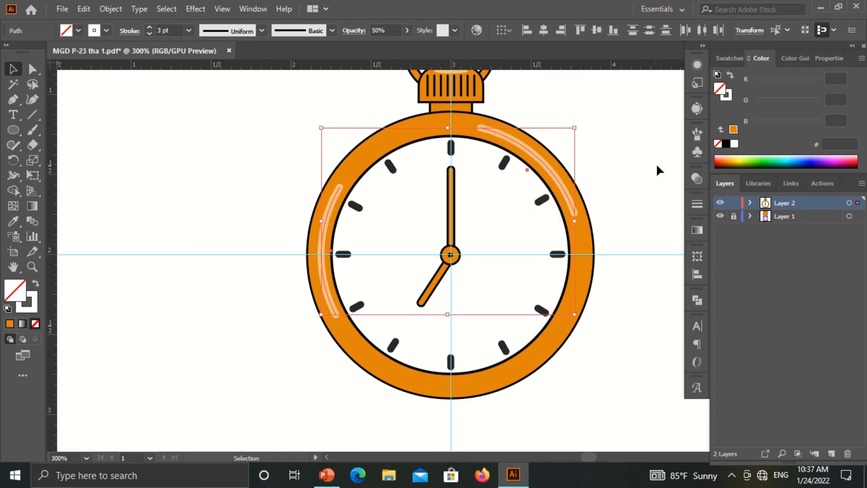
{"action": "left_click", "coordinate": [656, 163]}
{"action": "key", "text": "ctrl+minus"}
{"action": "key", "text": "ctrl+minus"}
{"action": "key", "text": "ctrl+plus"}
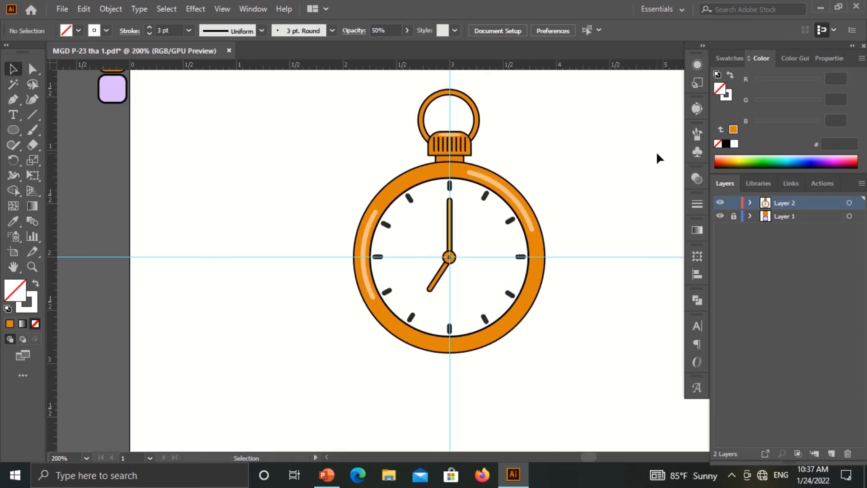
- Change the white dial's fill to the pale blue e9ebff
{"action": "left_click", "coordinate": [427, 224]}
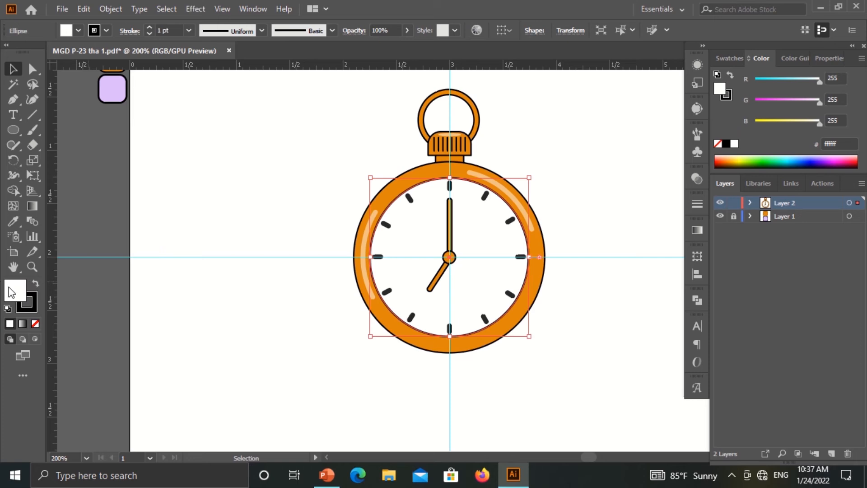
{"action": "double_click", "coordinate": [15, 289]}
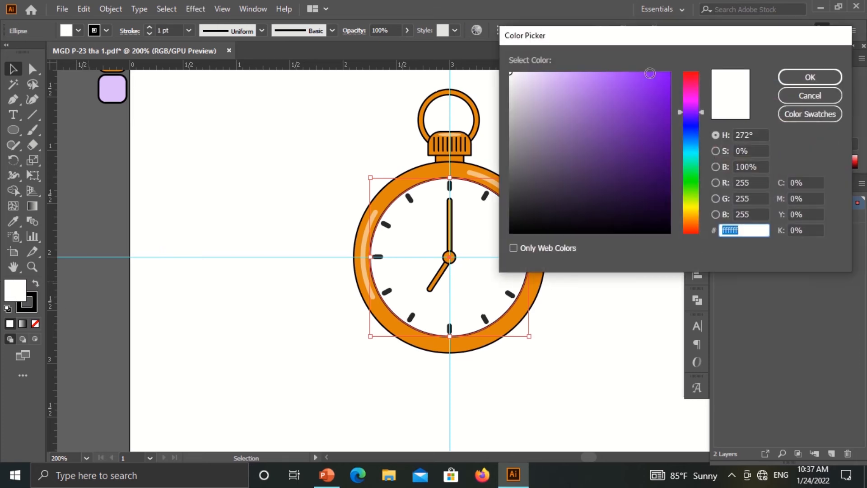
{"action": "left_click_drag", "start_coordinate": [687, 111], "coordinate": [676, 128]}
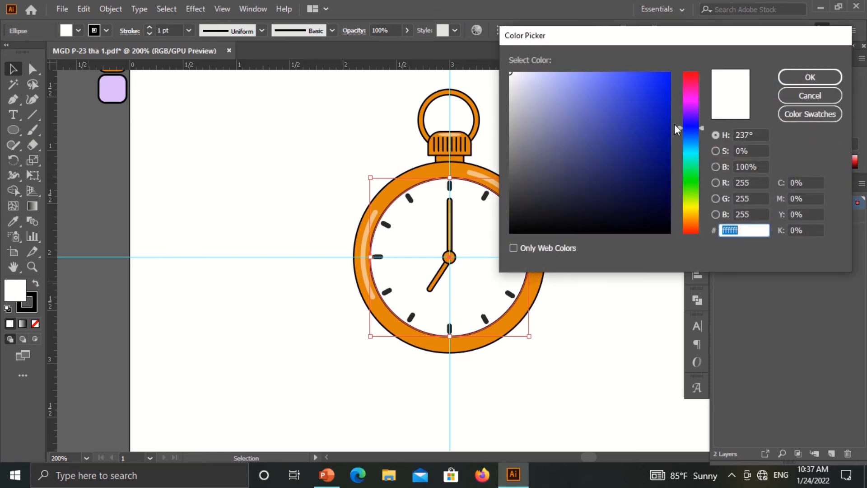
{"action": "left_click", "coordinate": [543, 73]}
{"action": "left_click_drag", "start_coordinate": [543, 74], "coordinate": [524, 70]}
{"action": "left_click", "coordinate": [782, 77]}
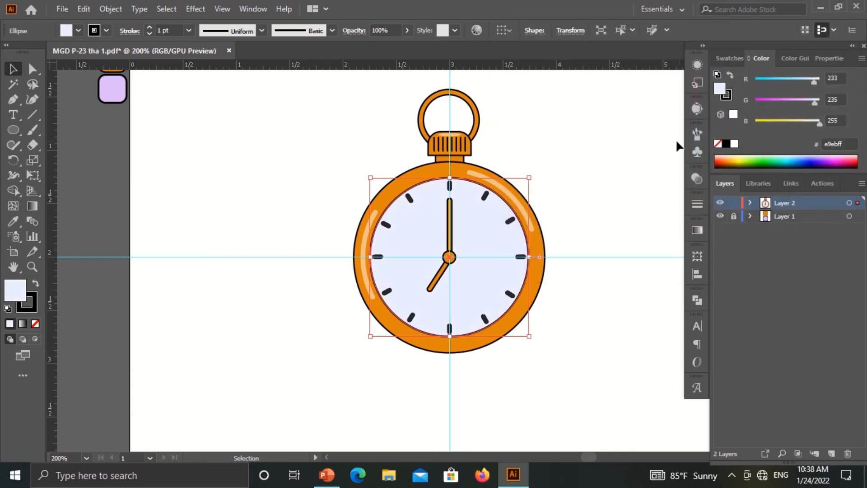
{"action": "left_click", "coordinate": [659, 141]}
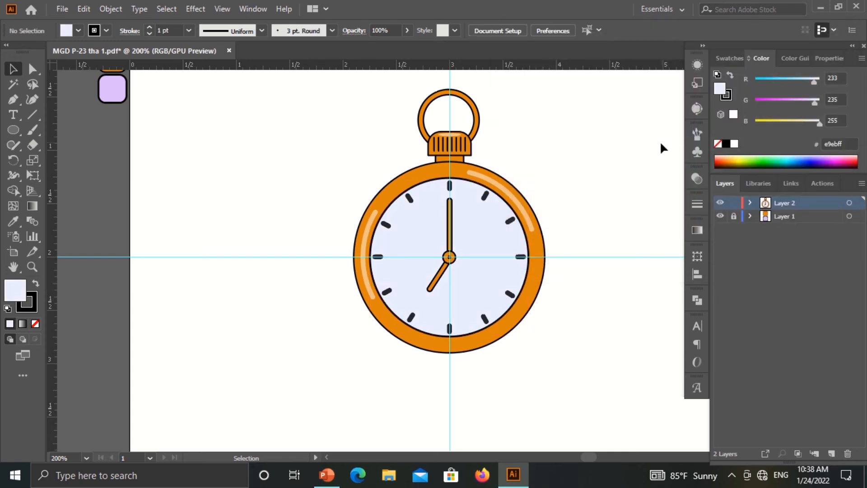
- Draw a small upright ellipse in the upper-left part of the dial with a white fill and no stroke
{"action": "left_click", "coordinate": [13, 129]}
{"action": "left_click_drag", "start_coordinate": [402, 215], "coordinate": [424, 259]}
{"action": "left_click", "coordinate": [13, 69]}
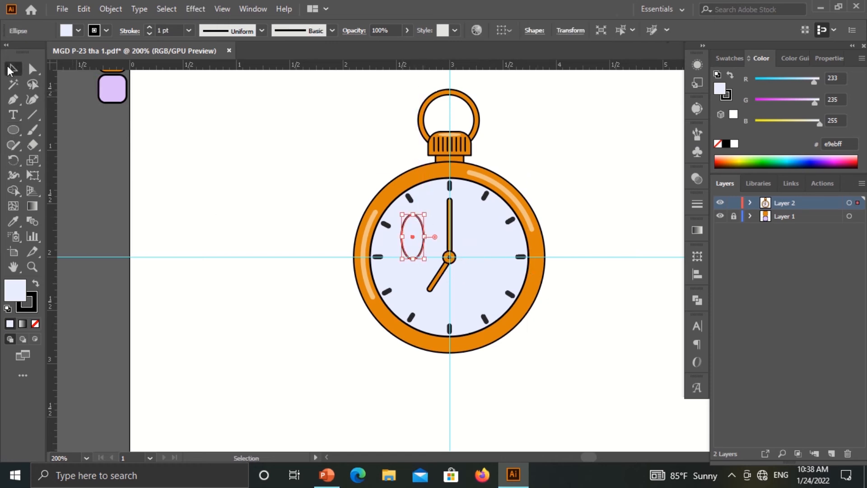
{"action": "left_click", "coordinate": [78, 30]}
{"action": "left_click", "coordinate": [16, 54]}
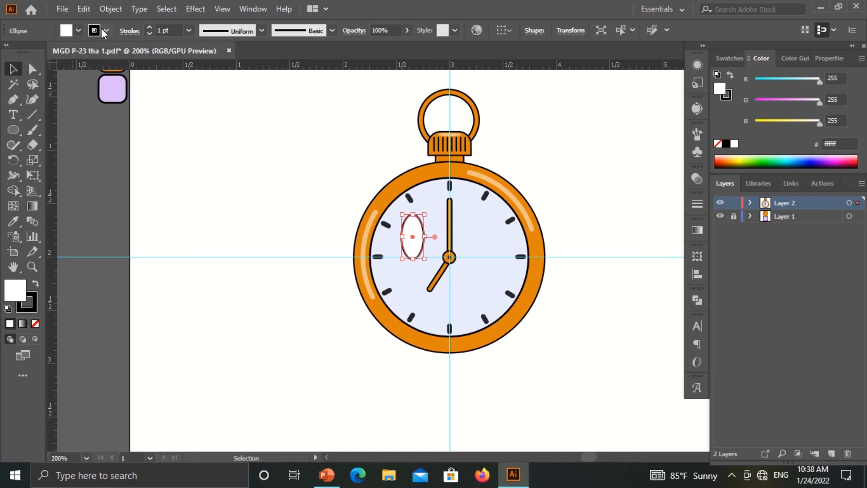
{"action": "left_click", "coordinate": [9, 53]}
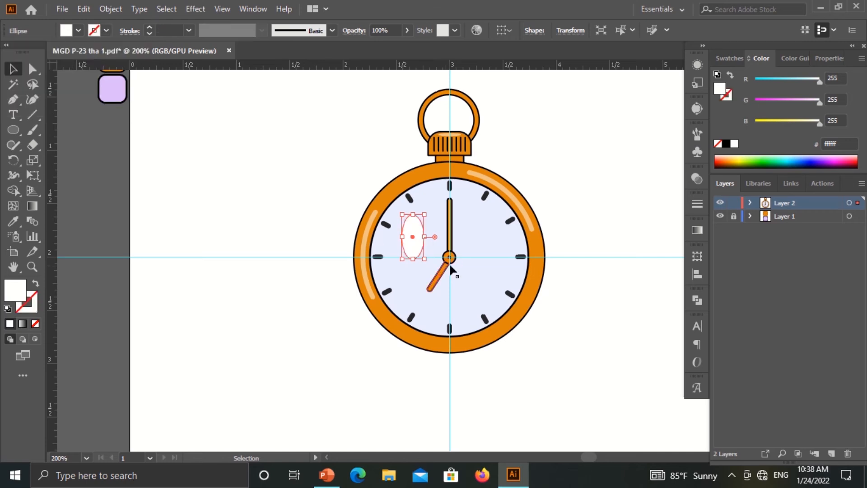
- Rotate the white ellipse on the dial slightly clockwise so its upper end leans to the right
{"action": "mouse_move", "coordinate": [429, 261]}
{"action": "left_mouse_down"}
{"action": "mouse_move", "coordinate": [427, 271]}
{"action": "mouse_move", "coordinate": [417, 267]}
{"action": "left_mouse_up"}
{"action": "left_click", "coordinate": [567, 251]}
{"action": "left_click", "coordinate": [414, 241]}
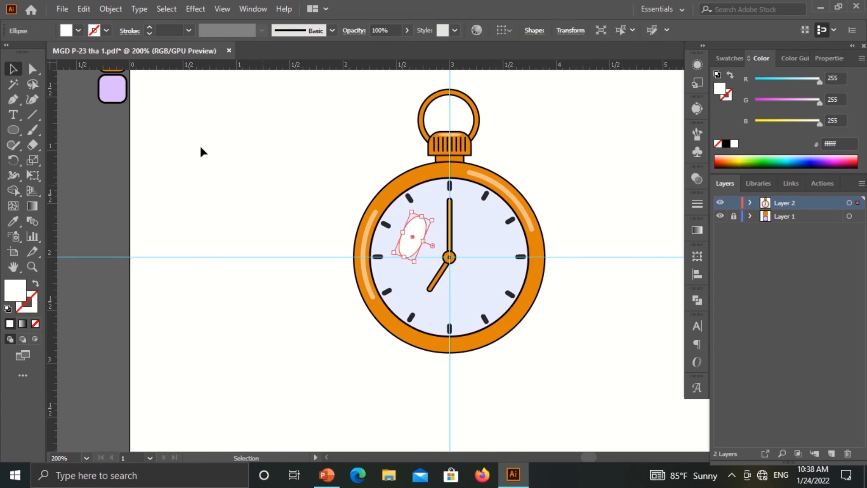
{"action": "left_click", "coordinate": [266, 162]}
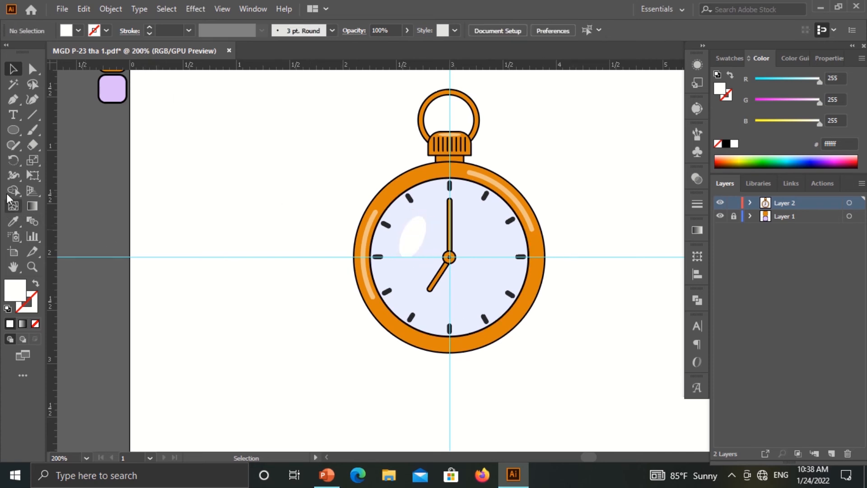
- Draw a small white circle just below the tilted white ellipse on the dial
{"action": "left_click", "coordinate": [13, 131]}
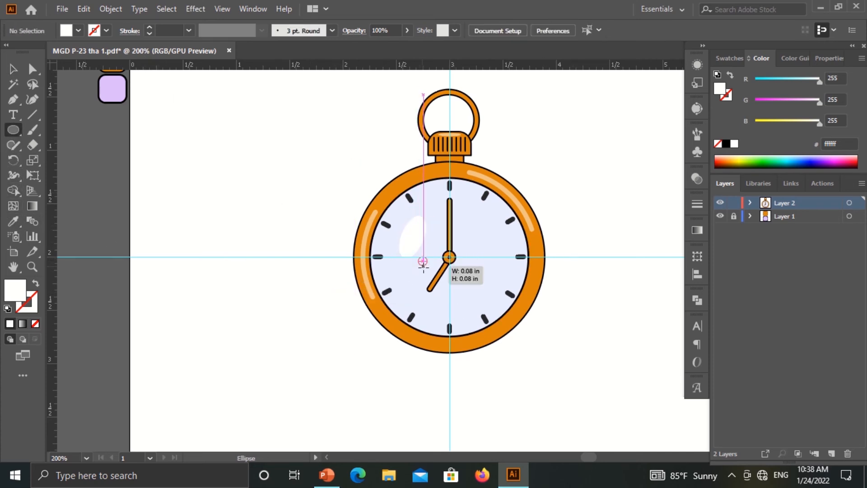
{"action": "left_click_drag", "start_coordinate": [420, 258], "coordinate": [421, 270]}
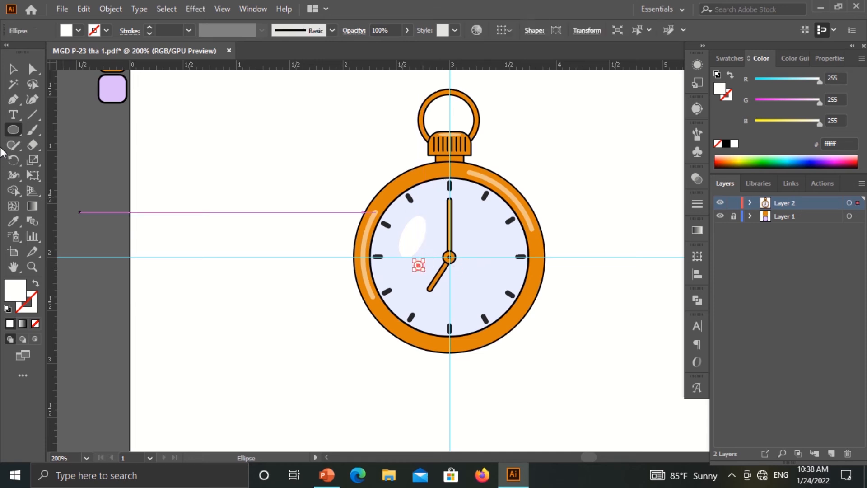
{"action": "key", "text": "v"}
{"action": "left_click", "coordinate": [230, 158]}
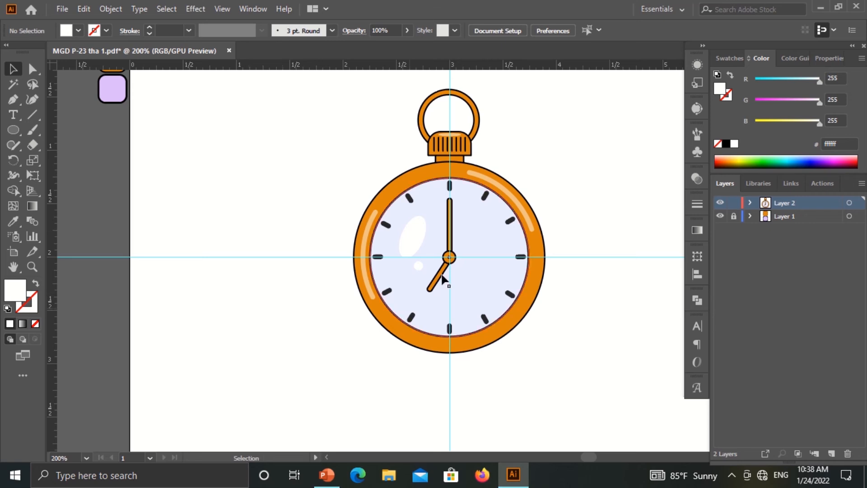
- Try the lighter fill f0f1fc on the dial and undo it
{"action": "left_click", "coordinate": [421, 229]}
{"action": "left_click", "coordinate": [439, 250]}
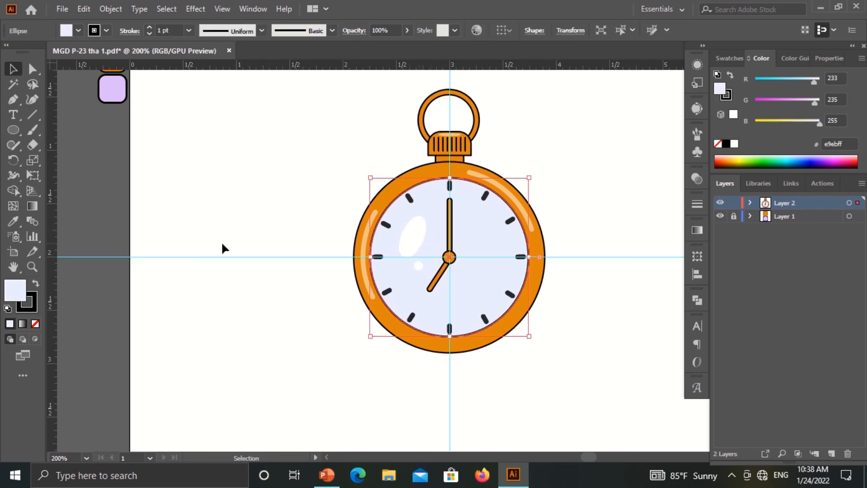
{"action": "double_click", "coordinate": [11, 294]}
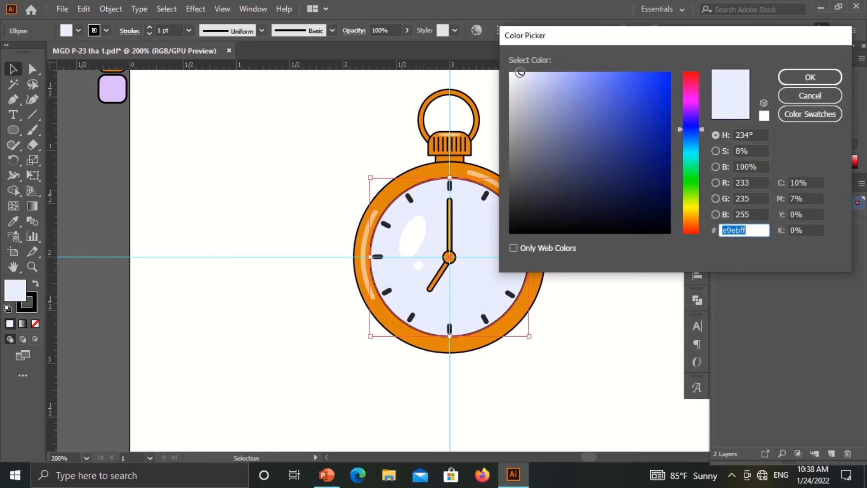
{"action": "type", "text": "f0f1fc"}
{"action": "left_click", "coordinate": [789, 82]}
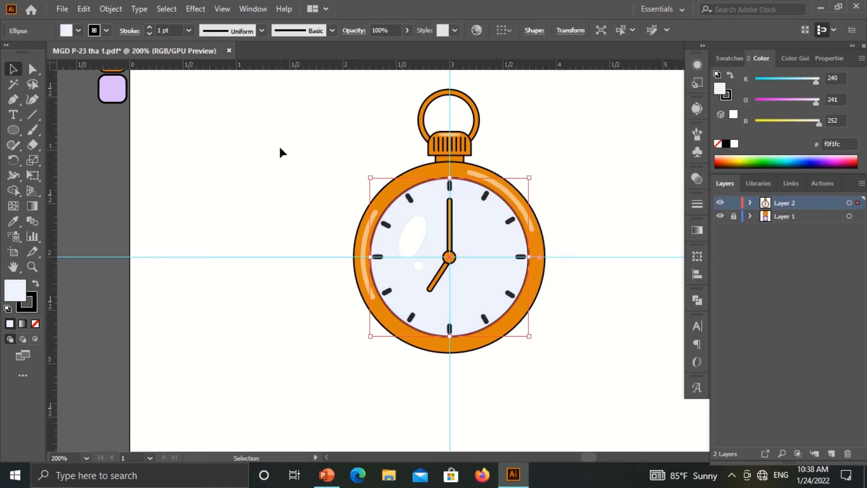
{"action": "left_click", "coordinate": [264, 214]}
{"action": "scroll", "coordinate": [283, 321], "scroll_direction": "down", "scroll_amount": 2}
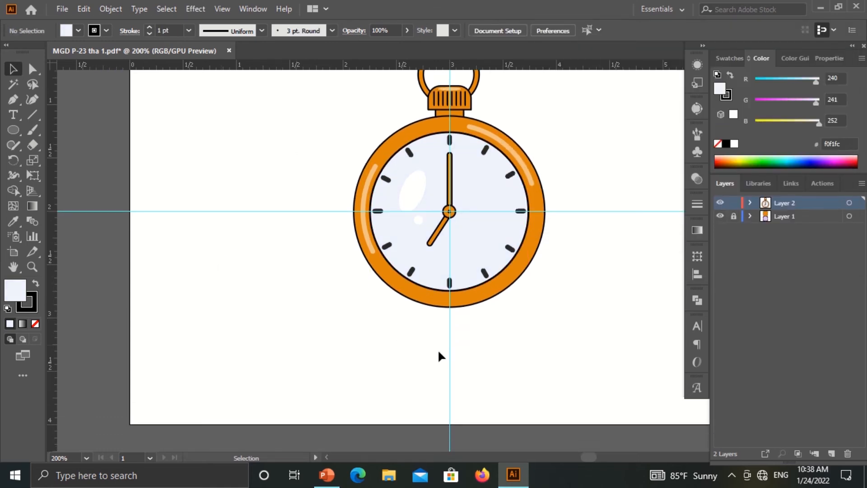
{"action": "key", "text": "ctrl+z"}
- Shrink the tilted white ellipse on the dial slightly and move the small white circle up closer beneath it
{"action": "left_click", "coordinate": [527, 356]}
{"action": "key", "text": "ctrl+minus"}
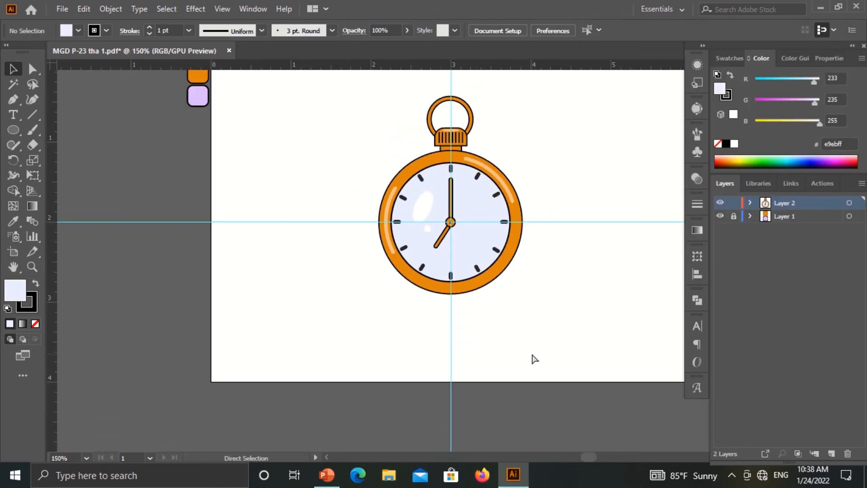
{"action": "key", "text": "ctrl+minus"}
{"action": "key", "text": "ctrl+plus"}
{"action": "key", "text": "ctrl+plus"}
{"action": "key", "text": "ctrl+plus"}
{"action": "scroll", "coordinate": [368, 322], "scroll_direction": "up", "scroll_amount": 3}
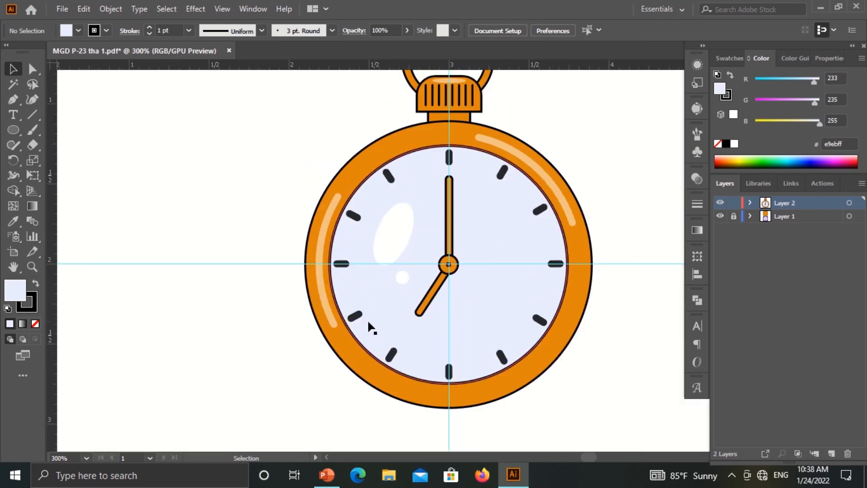
{"action": "left_click", "coordinate": [383, 216]}
{"action": "left_click_drag", "start_coordinate": [416, 209], "coordinate": [402, 223]}
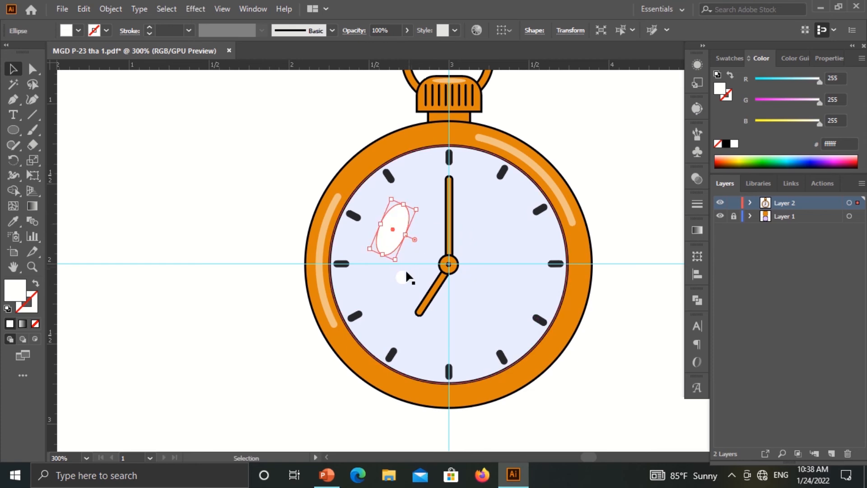
{"action": "mouse_move", "coordinate": [406, 271]}
{"action": "left_mouse_down"}
{"action": "mouse_move", "coordinate": [411, 262]}
{"action": "mouse_move", "coordinate": [397, 267]}
{"action": "left_mouse_up"}
{"action": "left_click", "coordinate": [578, 168]}
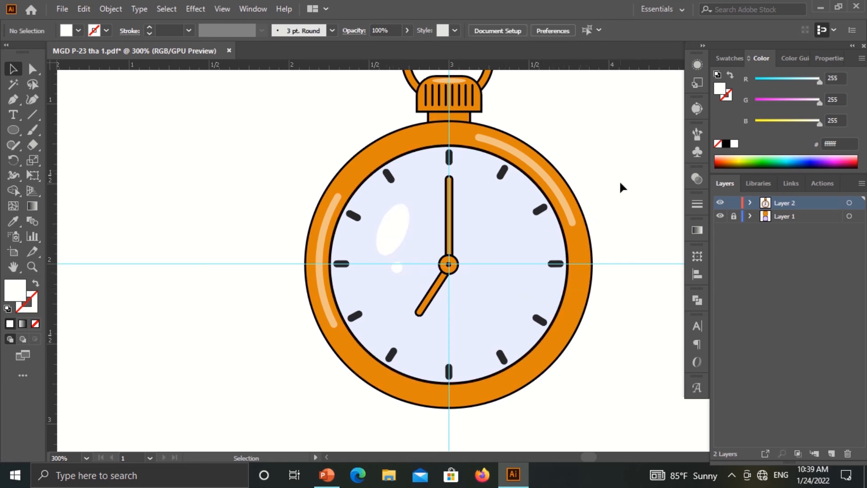
- Draw a large white circle without stroke around the whole watch, starting level with the top of its ring
{"action": "key", "text": "p"}
{"action": "key", "text": "ctrl+minus"}
{"action": "key", "text": "ctrl+minus"}
{"action": "key", "text": "ctrl+minus"}
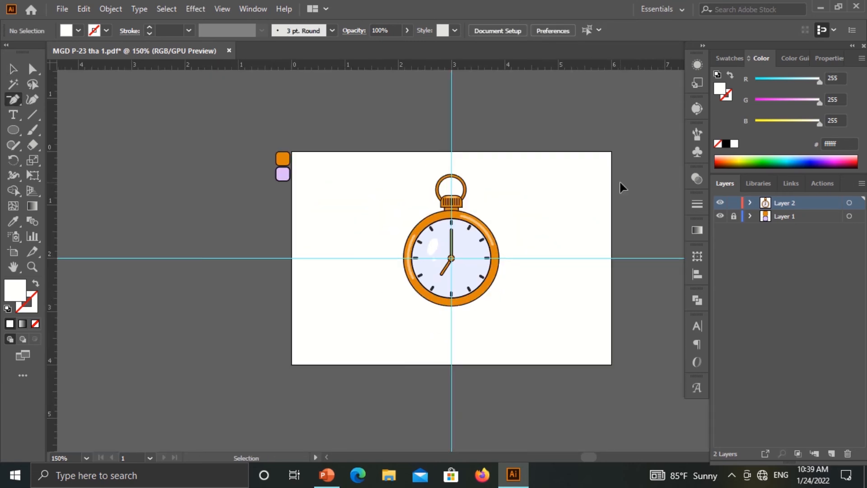
{"action": "left_click", "coordinate": [13, 131]}
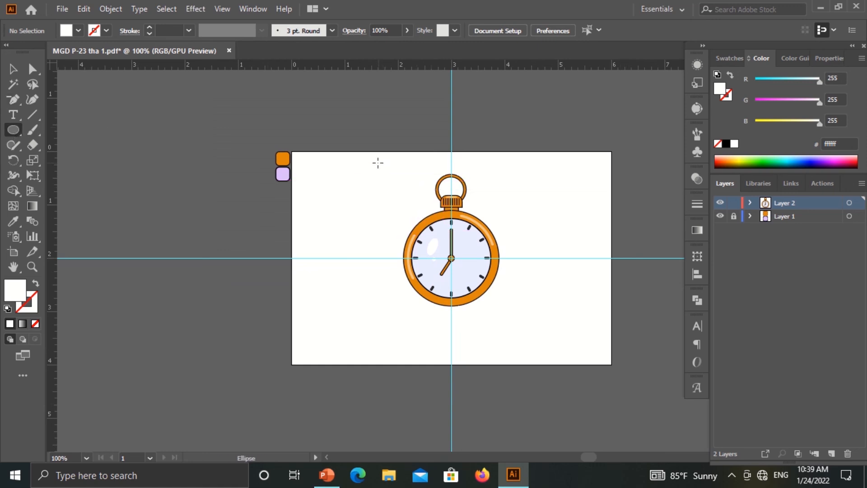
{"action": "left_click_drag", "start_coordinate": [375, 174], "coordinate": [493, 343]}
- Send the large white circle to the back, behind the watch
{"action": "left_click", "coordinate": [13, 69]}
{"action": "right_click", "coordinate": [423, 185]}
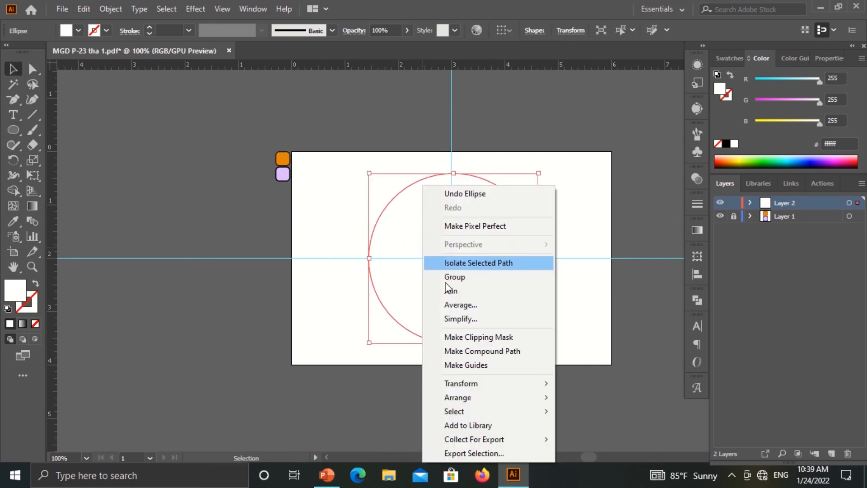
{"action": "mouse_move", "coordinate": [472, 397]}
{"action": "left_click", "coordinate": [583, 440]}
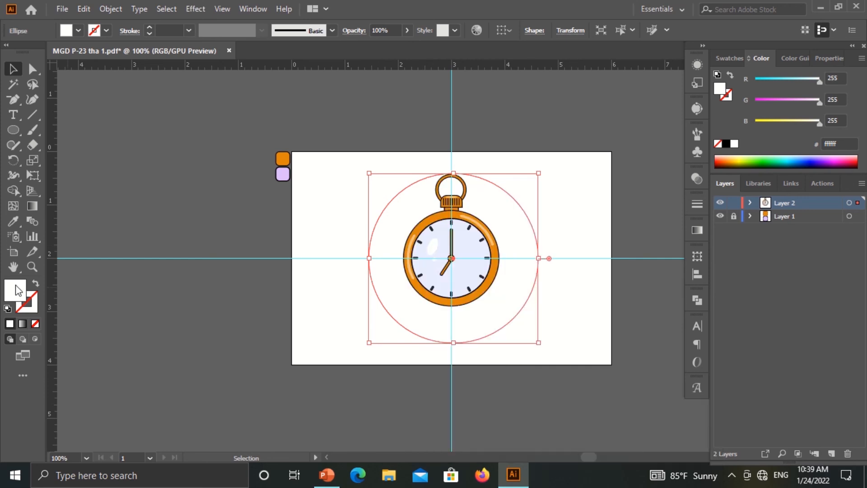
- Fill the large background circle with the light purple sample colour dcbbfc and remove its stroke
{"action": "key", "text": "i"}
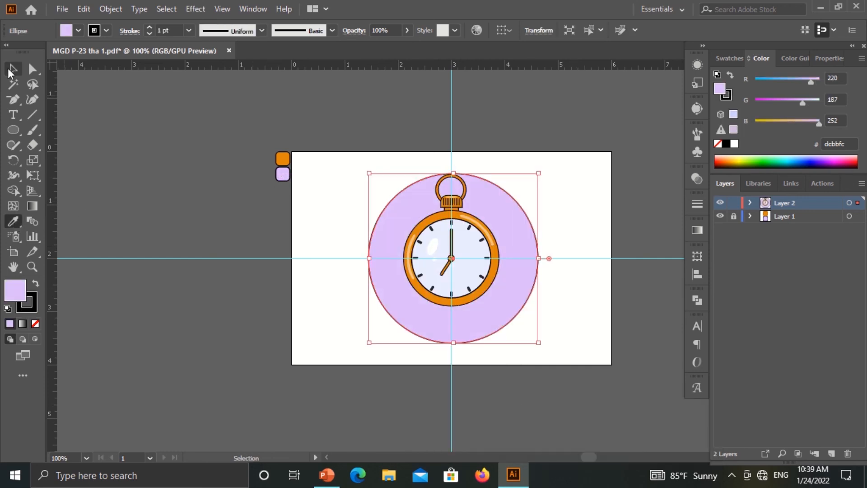
{"action": "left_click", "coordinate": [13, 69]}
{"action": "left_click", "coordinate": [78, 30]}
{"action": "left_click", "coordinate": [9, 56]}
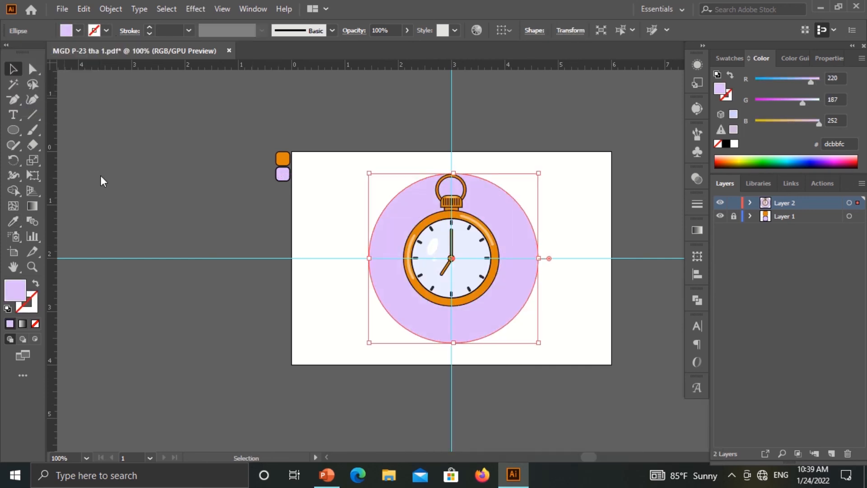
{"action": "left_click", "coordinate": [100, 175]}
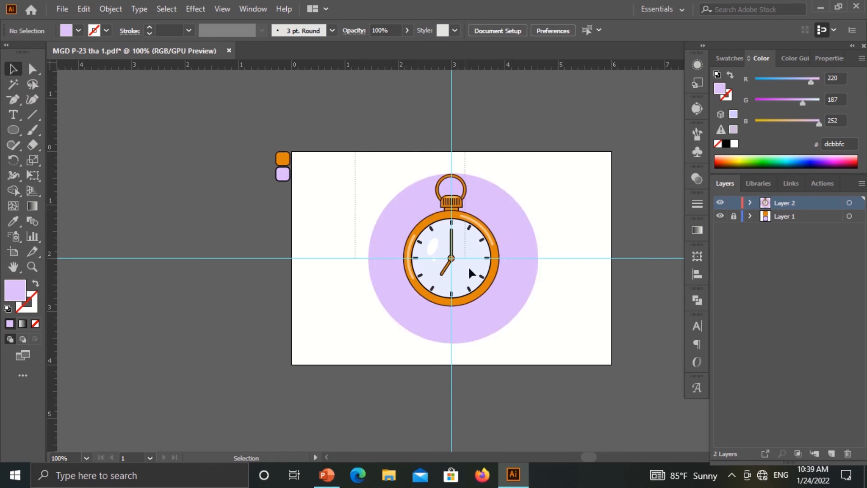
- Select the watch without the purple circle and move it down toward the circle's vertical centre
{"action": "left_click_drag", "start_coordinate": [502, 313], "coordinate": [513, 313]}
{"action": "left_click", "coordinate": [513, 313], "text": "shift"}
{"action": "left_click_drag", "start_coordinate": [476, 276], "coordinate": [471, 285]}
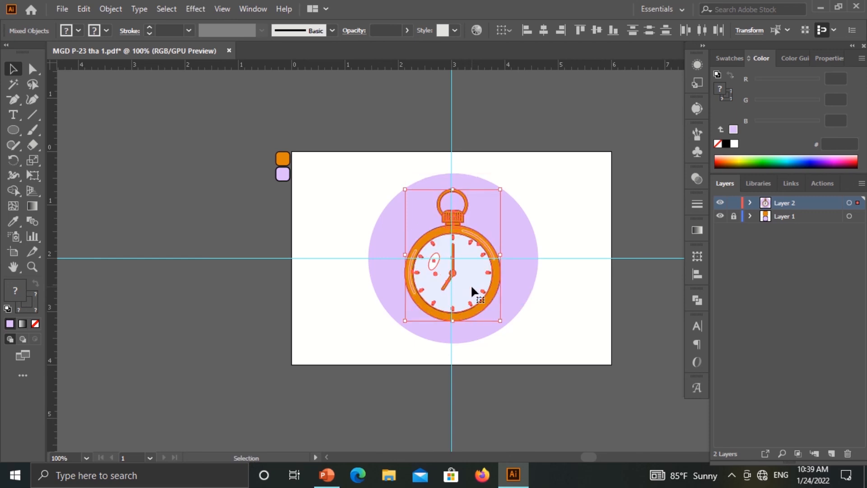
- Enlarge the watch and purple circle together to nearly the artboard's height and centre them on the vertical guide
{"action": "left_click", "coordinate": [527, 287], "text": "shift"}
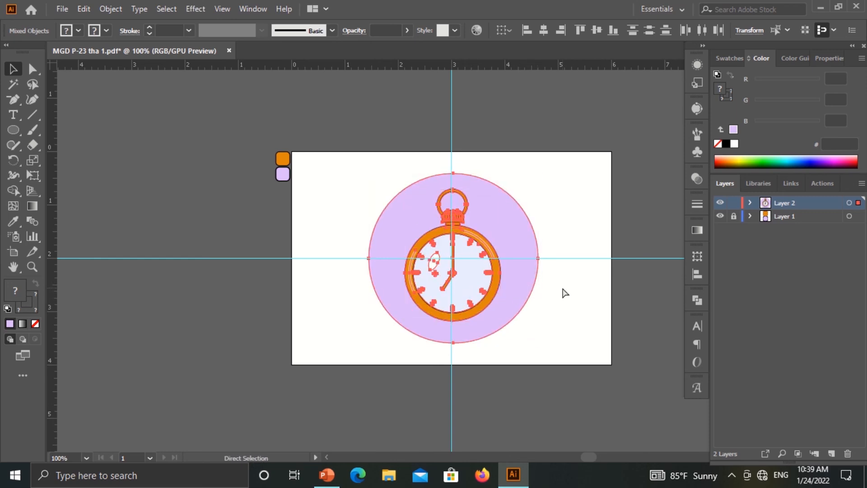
{"action": "key", "text": "ctrl+0"}
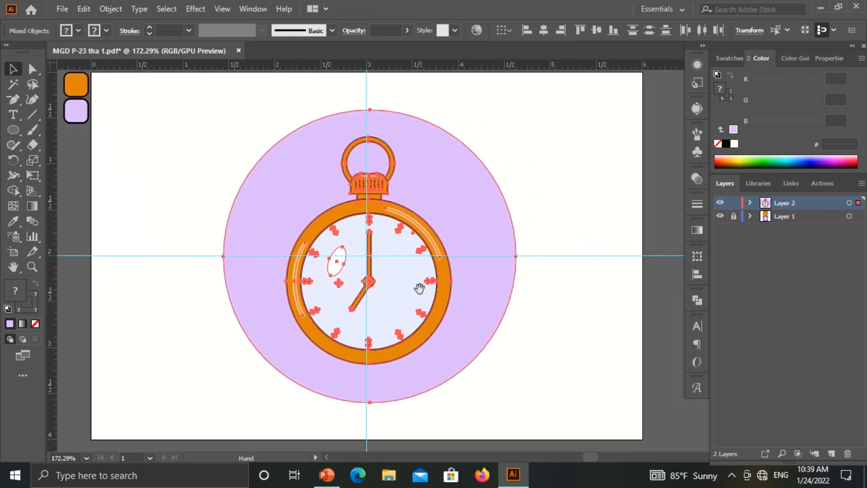
{"action": "left_click_drag", "start_coordinate": [517, 113], "coordinate": [547, 80]}
{"action": "left_click_drag", "start_coordinate": [483, 175], "coordinate": [459, 180]}
{"action": "left_click", "coordinate": [584, 226]}
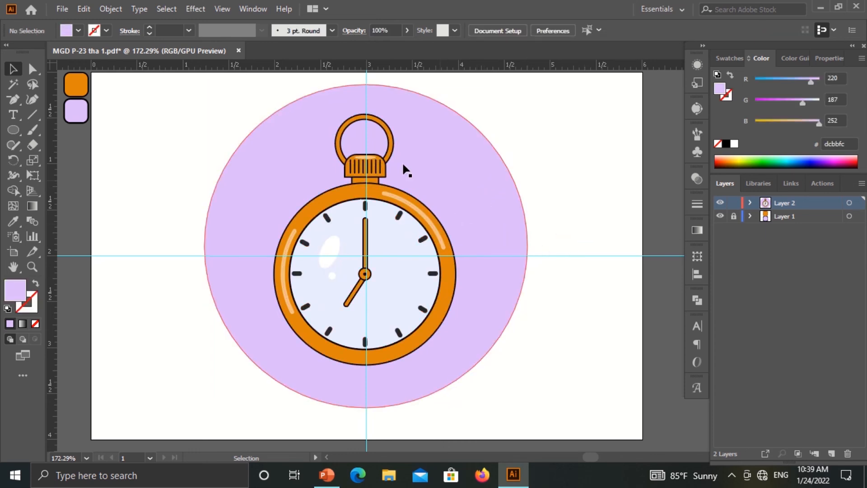
- Scale down the watch alone, leaving more purple around it, and centre it within the background circle
{"action": "left_click_drag", "start_coordinate": [149, 118], "coordinate": [531, 364]}
{"action": "left_click", "coordinate": [469, 226], "text": "shift"}
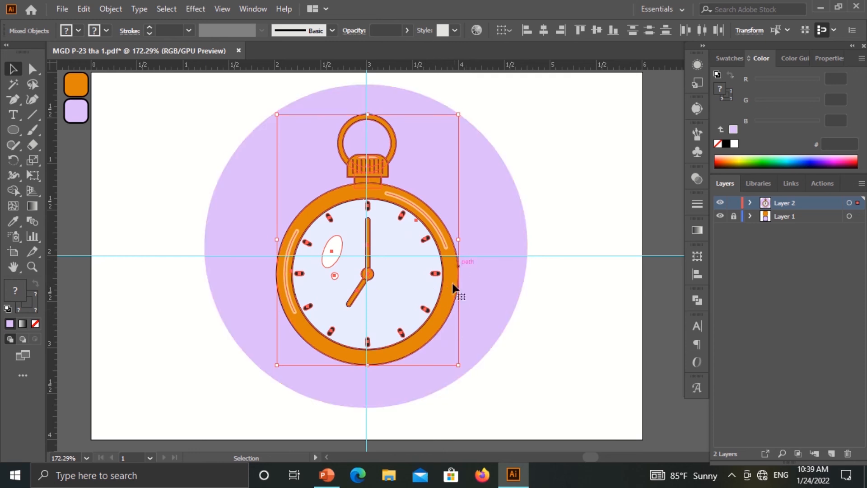
{"action": "left_click_drag", "start_coordinate": [456, 365], "coordinate": [435, 332]}
{"action": "left_click_drag", "start_coordinate": [349, 237], "coordinate": [360, 246]}
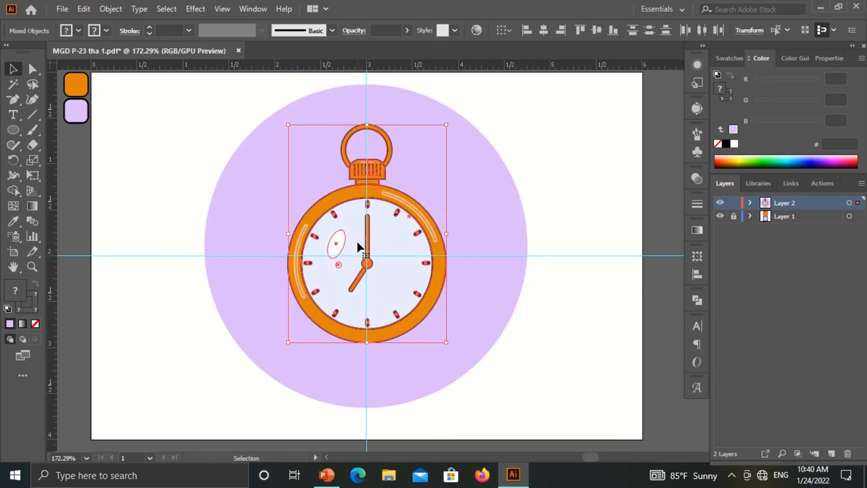
{"action": "left_click", "coordinate": [572, 199]}
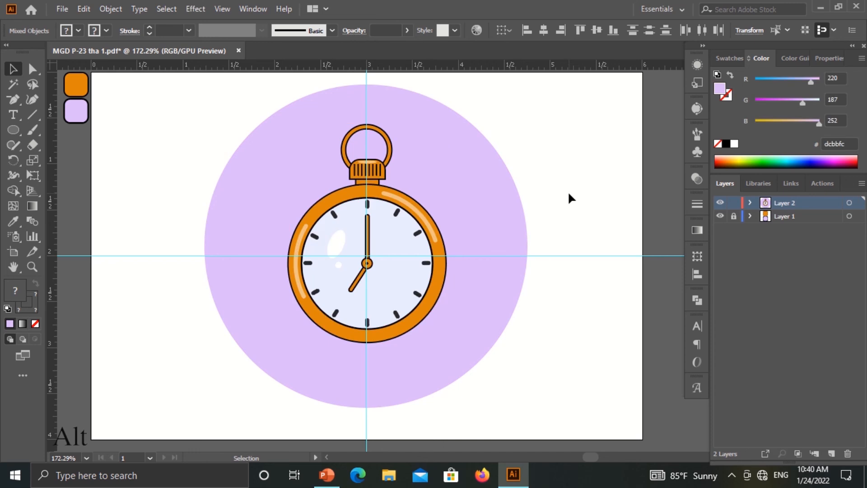
- Duplicate the watch's orange outer circle slightly down and to the right, and send the copy to the back
{"action": "left_click_drag", "start_coordinate": [421, 318], "coordinate": [426, 324]}
{"action": "right_click", "coordinate": [415, 319]}
{"action": "mouse_move", "coordinate": [524, 255]}
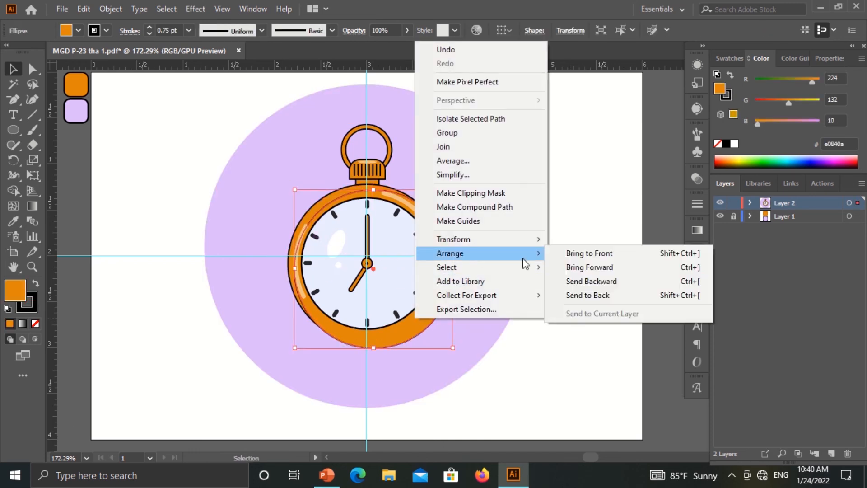
{"action": "left_click", "coordinate": [610, 297]}
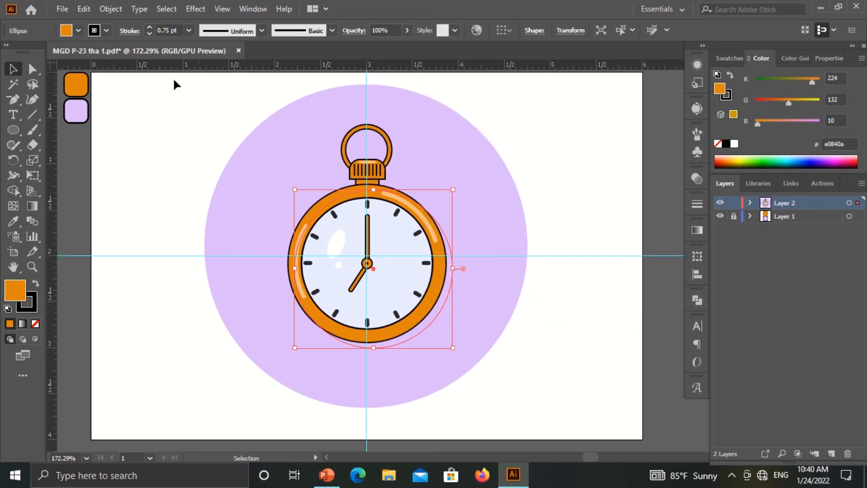
- Fill the copied outer circle with black
{"action": "left_click", "coordinate": [78, 32]}
{"action": "left_click", "coordinate": [31, 50]}
{"action": "left_click", "coordinate": [270, 174]}
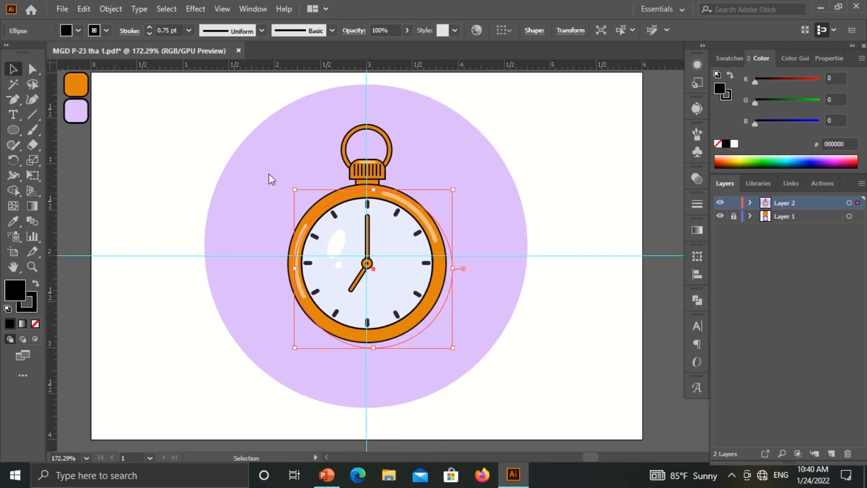
- Send the purple background circle to the back, behind the black circle
{"action": "left_click", "coordinate": [269, 174]}
{"action": "right_click", "coordinate": [260, 171]}
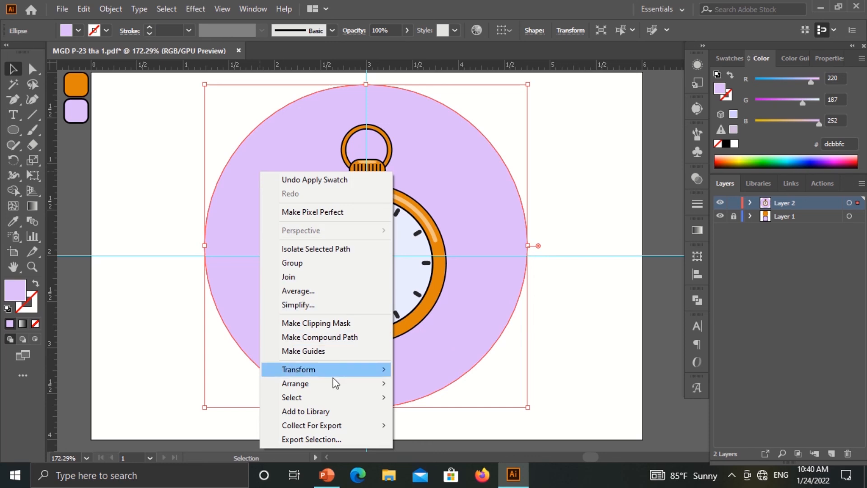
{"action": "mouse_move", "coordinate": [332, 387]}
{"action": "left_click", "coordinate": [497, 423]}
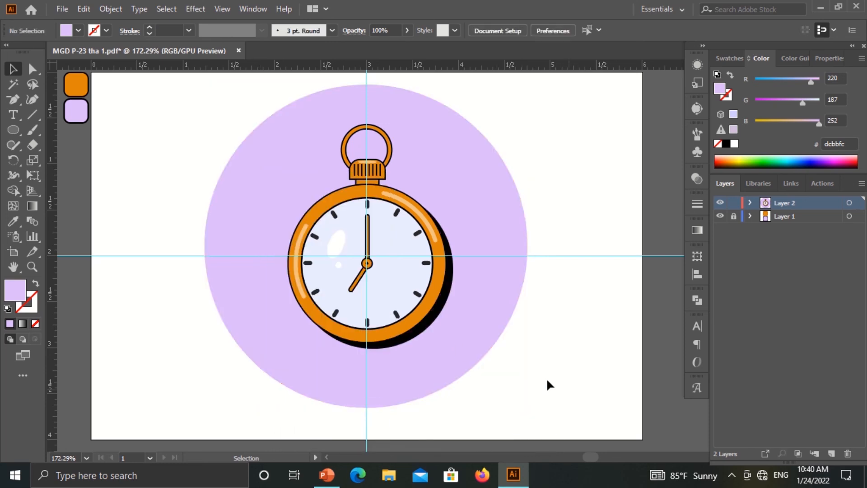
- Shift the black circle slightly down and left beneath the watch case and set its opacity to 50%
{"action": "left_click_drag", "start_coordinate": [432, 326], "coordinate": [429, 327]}
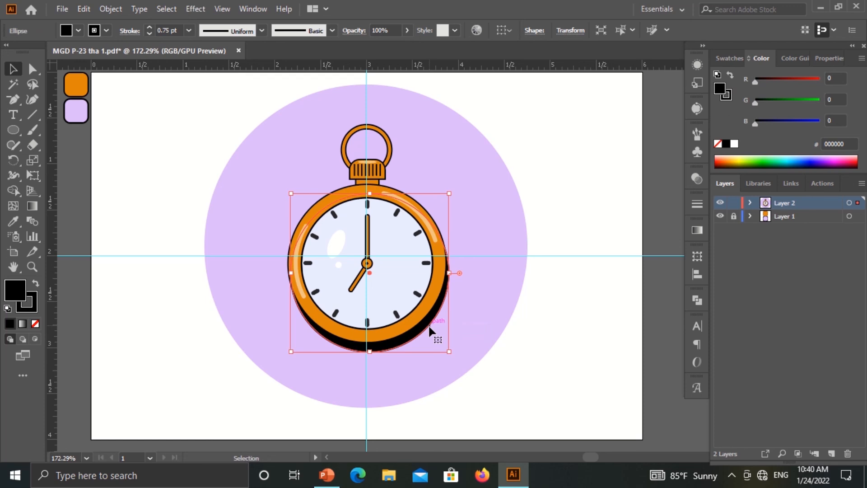
{"action": "left_click", "coordinate": [700, 183]}
{"action": "left_click", "coordinate": [620, 195]}
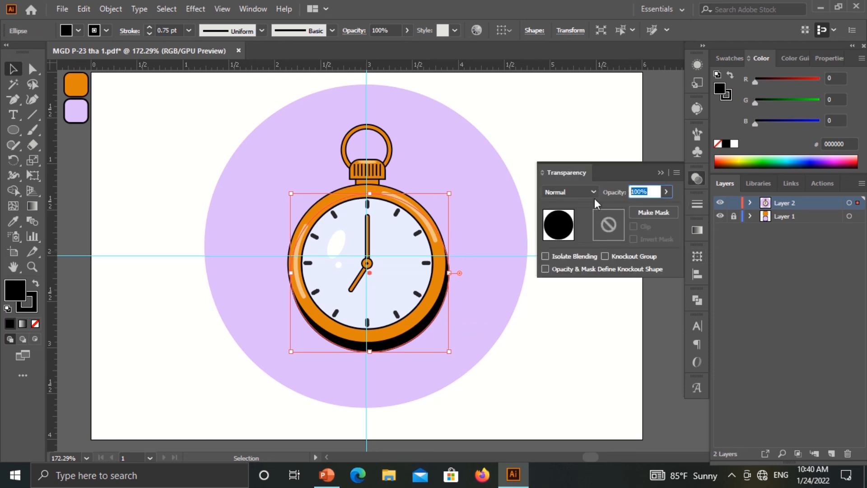
{"action": "type", "text": "50"}
{"action": "key", "text": "Return"}
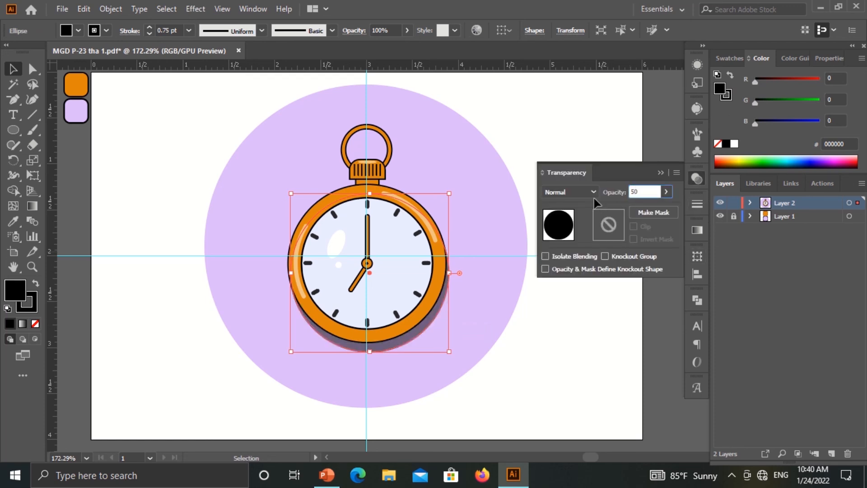
{"action": "key", "text": "Return"}
{"action": "left_click", "coordinate": [499, 334]}
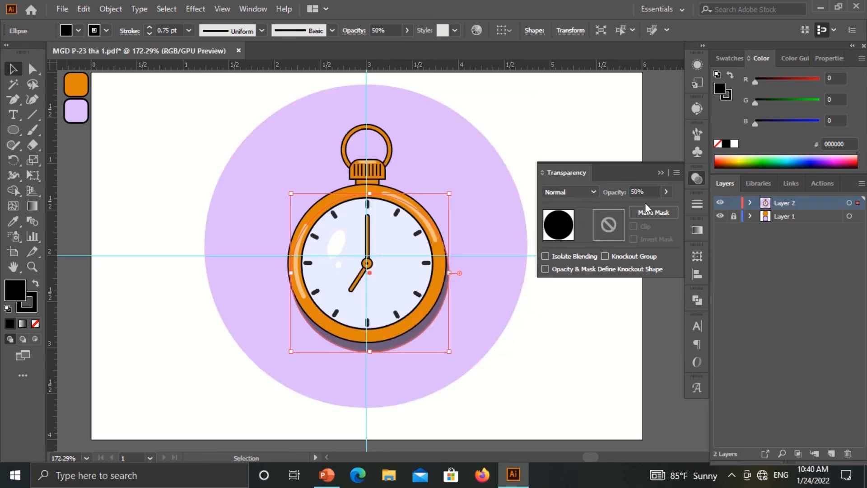
- Set the black shadow circle's opacity to 30% and deselect it
{"action": "left_click", "coordinate": [649, 191]}
{"action": "type", "text": "30"}
{"action": "key", "text": "Return"}
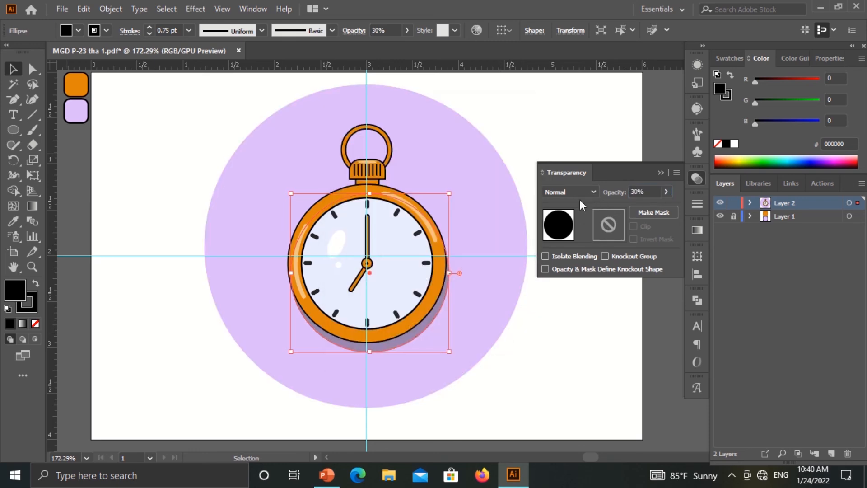
{"action": "left_click", "coordinate": [659, 173]}
{"action": "left_click", "coordinate": [632, 171]}
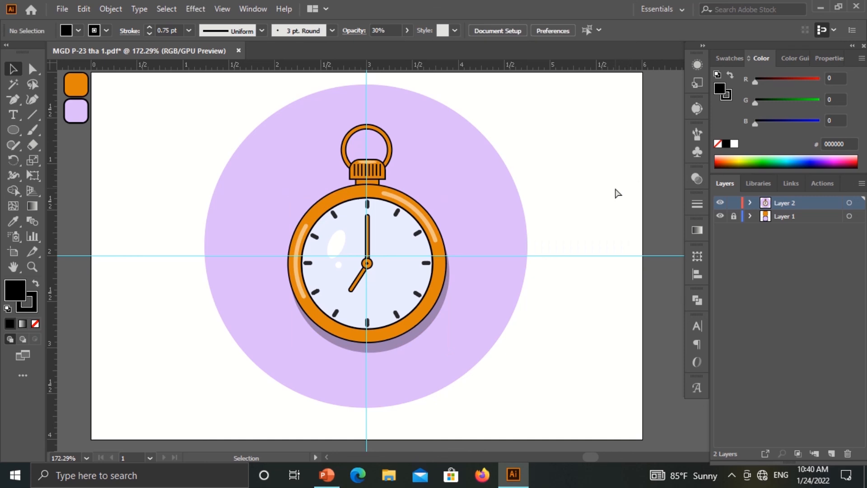
- Hide Layer 1 with the colour samples and guides
{"action": "key", "text": "ctrl+minus"}
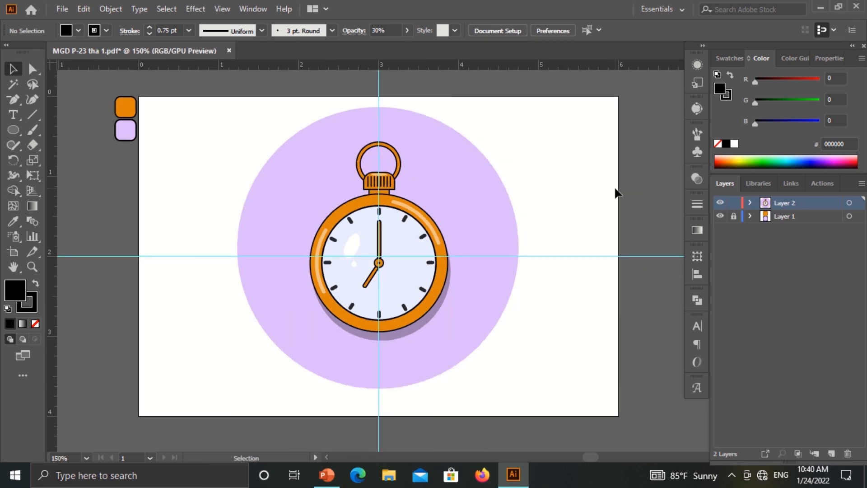
{"action": "left_click", "coordinate": [720, 217]}
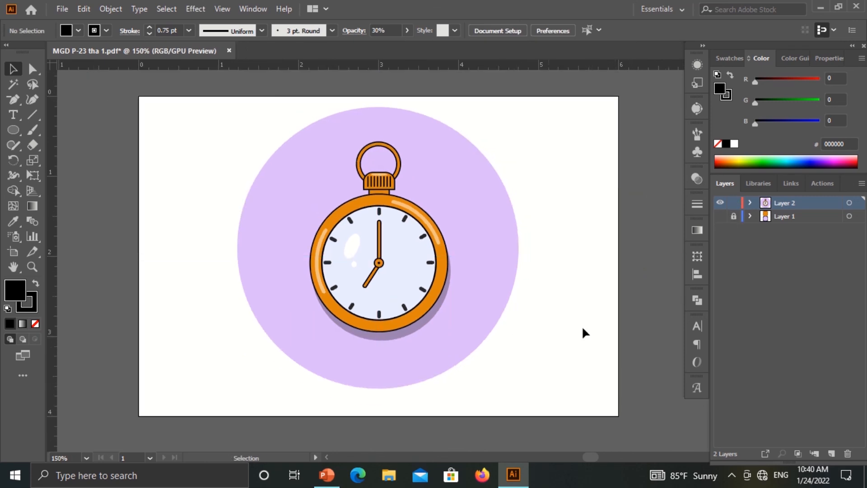
- Draw a small circle outside the background circle's upper-right edge and match its purple fill without stroke
{"action": "left_click", "coordinate": [13, 130]}
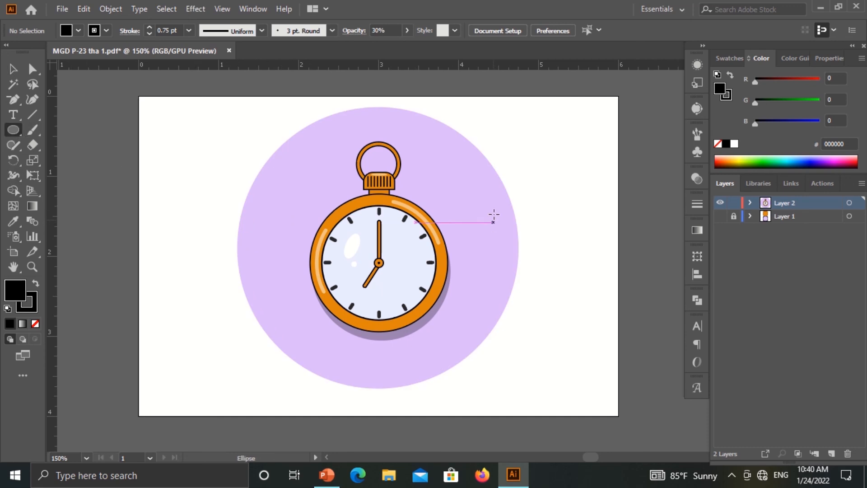
{"action": "left_click_drag", "start_coordinate": [493, 131], "coordinate": [504, 143]}
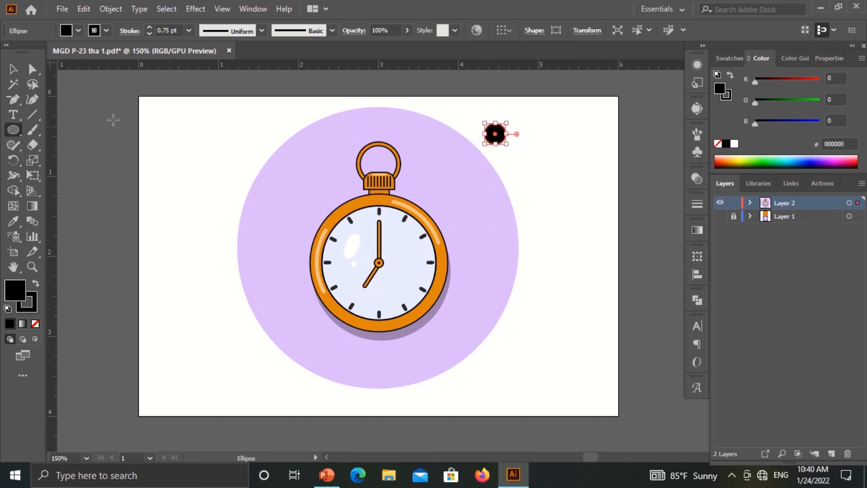
{"action": "left_click", "coordinate": [13, 222]}
{"action": "left_click", "coordinate": [284, 195]}
{"action": "key", "text": "v"}
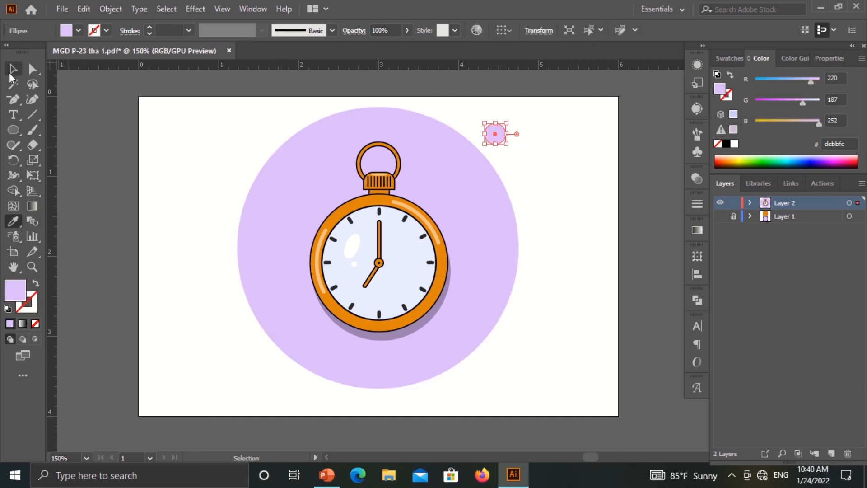
- Move the small purple circle slightly down and add a smaller copy of it just above
{"action": "left_click_drag", "start_coordinate": [499, 142], "coordinate": [494, 110]}
{"action": "left_click", "coordinate": [545, 173]}
{"action": "left_click", "coordinate": [591, 227]}
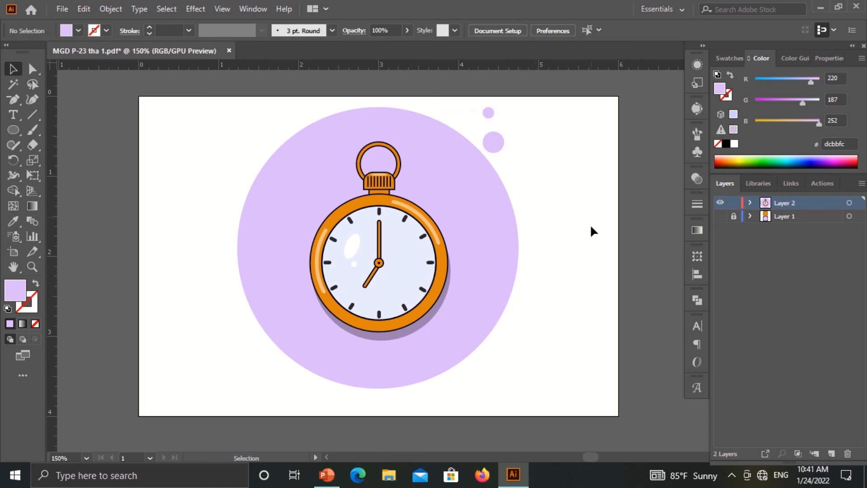
- Nudge the larger purple dot to the right and place the smaller dot above and to the right of it
{"action": "left_click_drag", "start_coordinate": [492, 141], "coordinate": [510, 110]}
{"action": "left_click", "coordinate": [557, 171]}
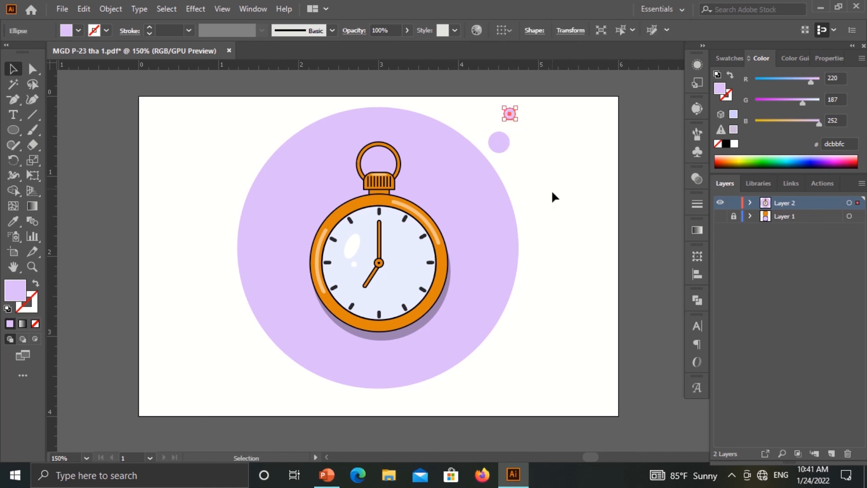
{"action": "left_click", "coordinate": [597, 285]}
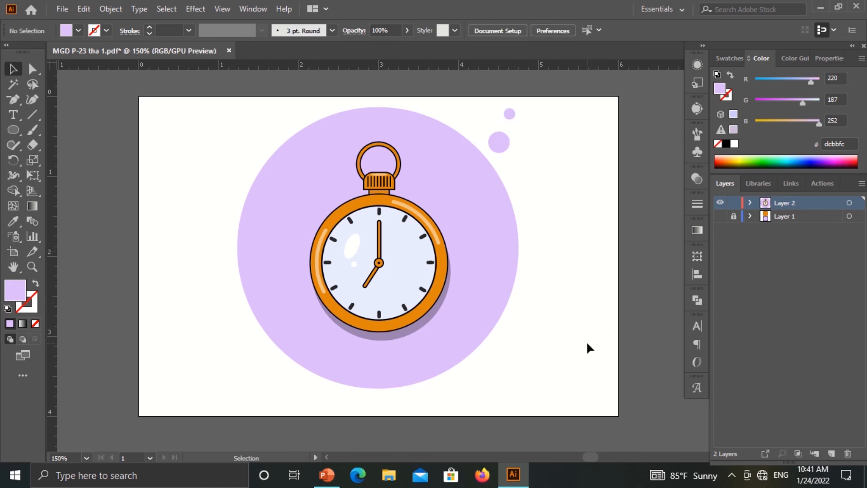
- Move the smaller purple dot down to the lower right of the larger dot and deselect it
{"action": "left_click_drag", "start_coordinate": [509, 114], "coordinate": [523, 154]}
{"action": "left_click", "coordinate": [558, 226]}
{"action": "left_click", "coordinate": [568, 248]}
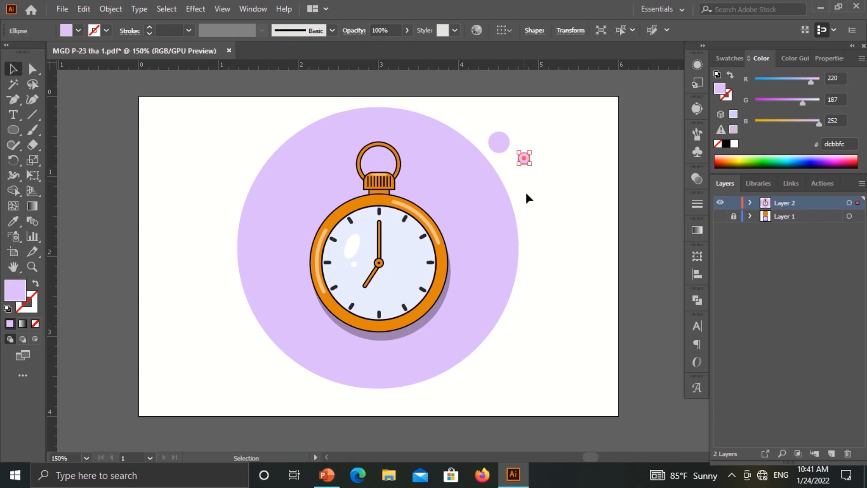
{"action": "left_click", "coordinate": [579, 284]}
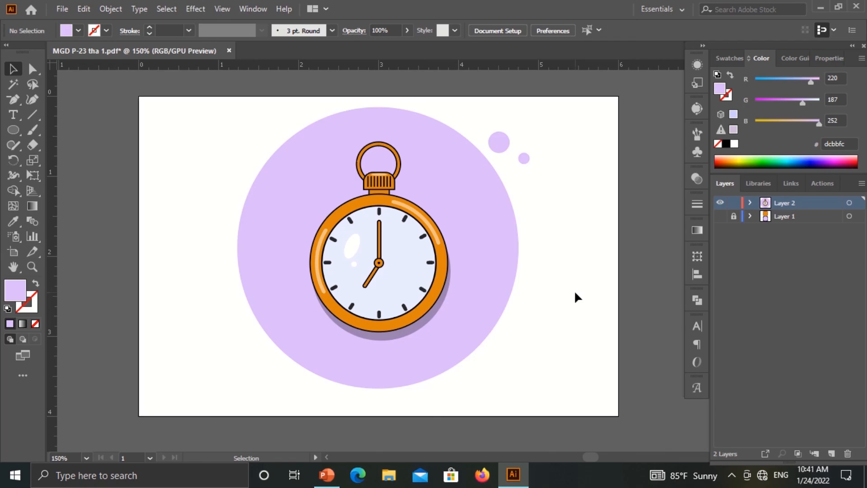